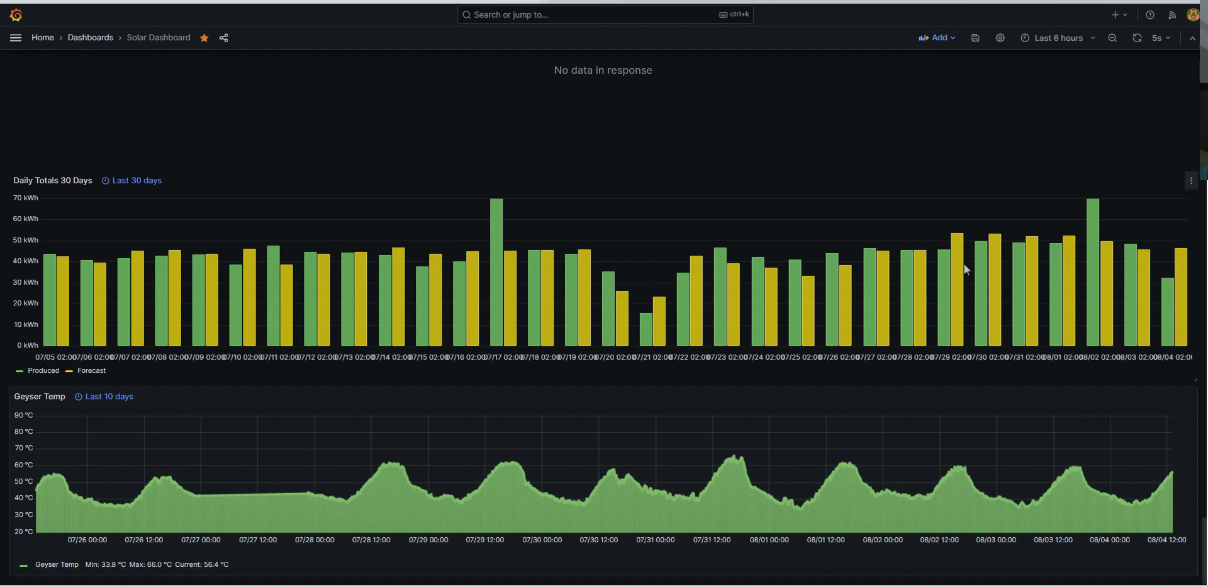
mouse_move(953, 267)
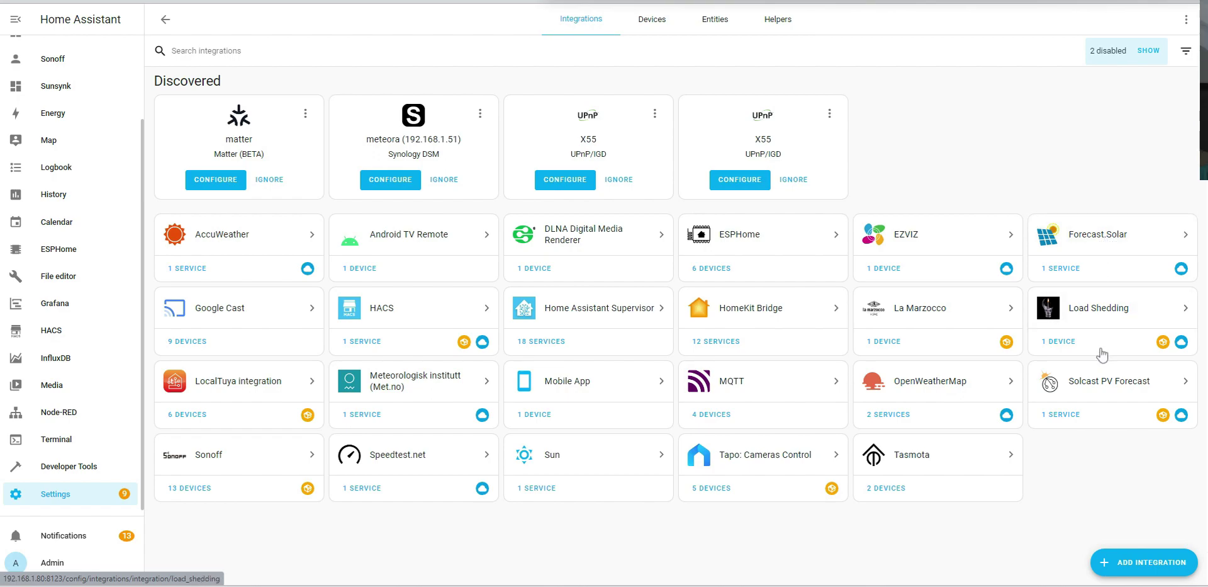
- Review the entities of the Solcast PV Forecast integration, then return to the integrations overview
click(1100, 387)
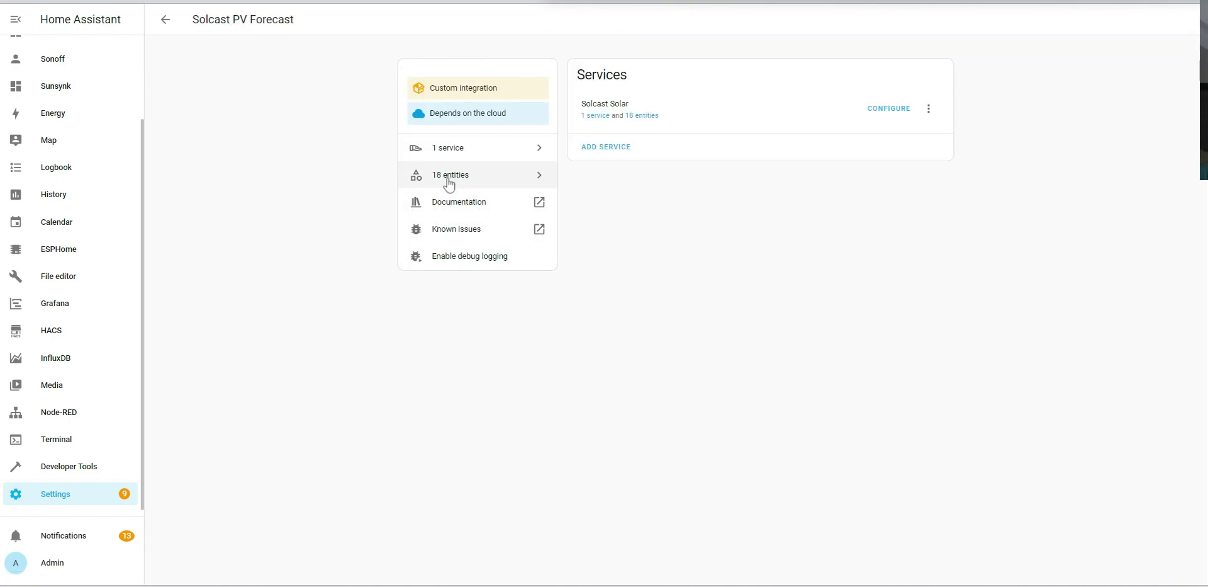
click(469, 182)
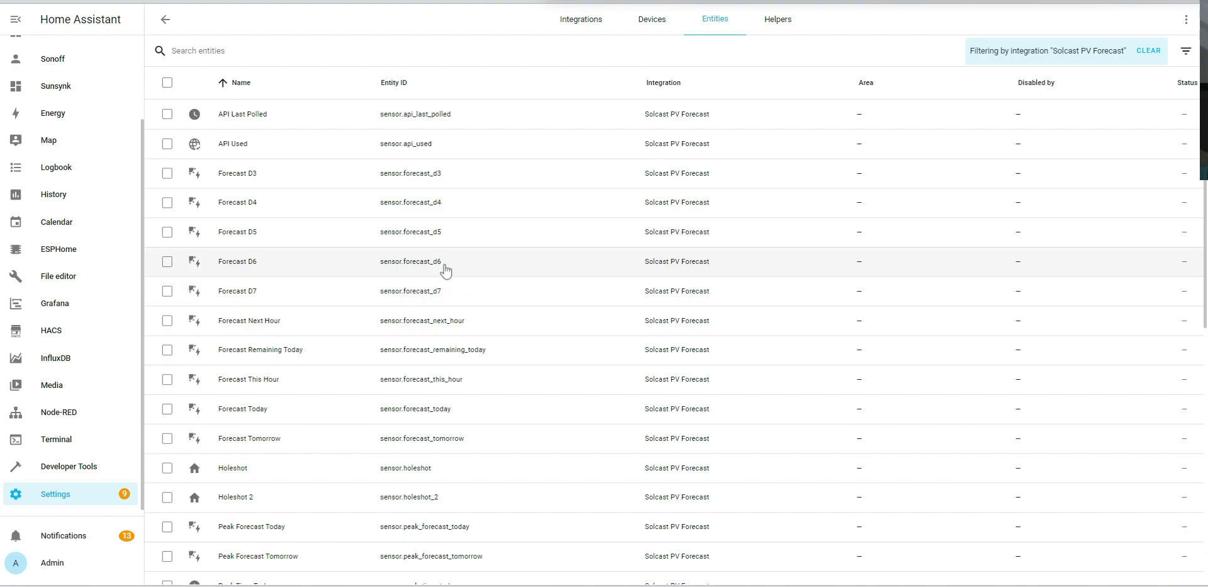
scroll(460, 270, down, 2)
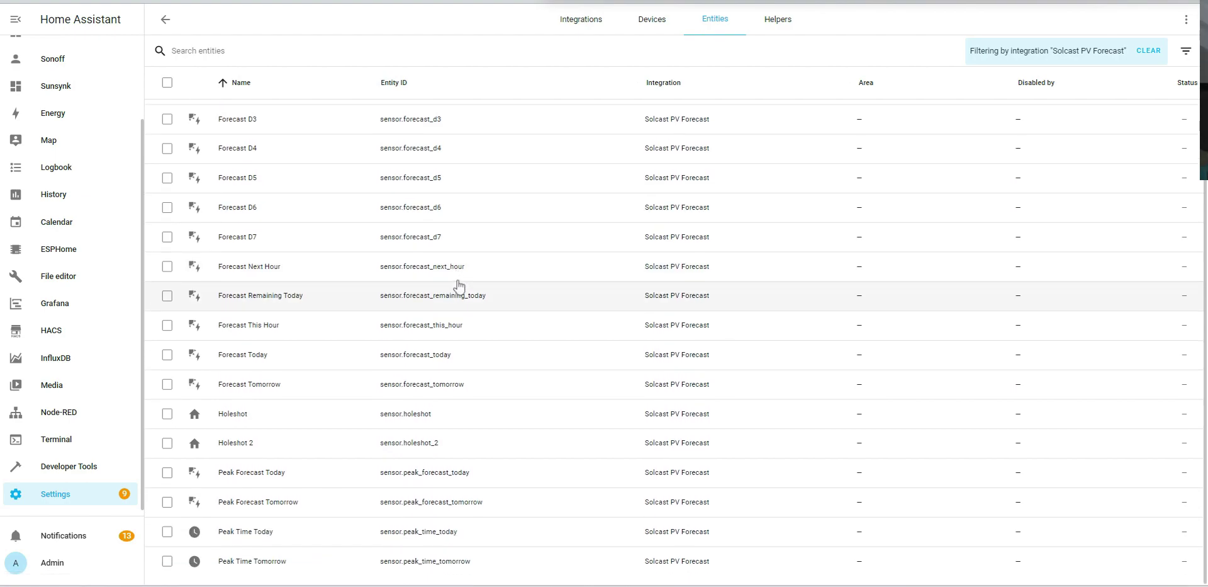
scroll(464, 269, up, 2)
scroll(462, 275, down, 2)
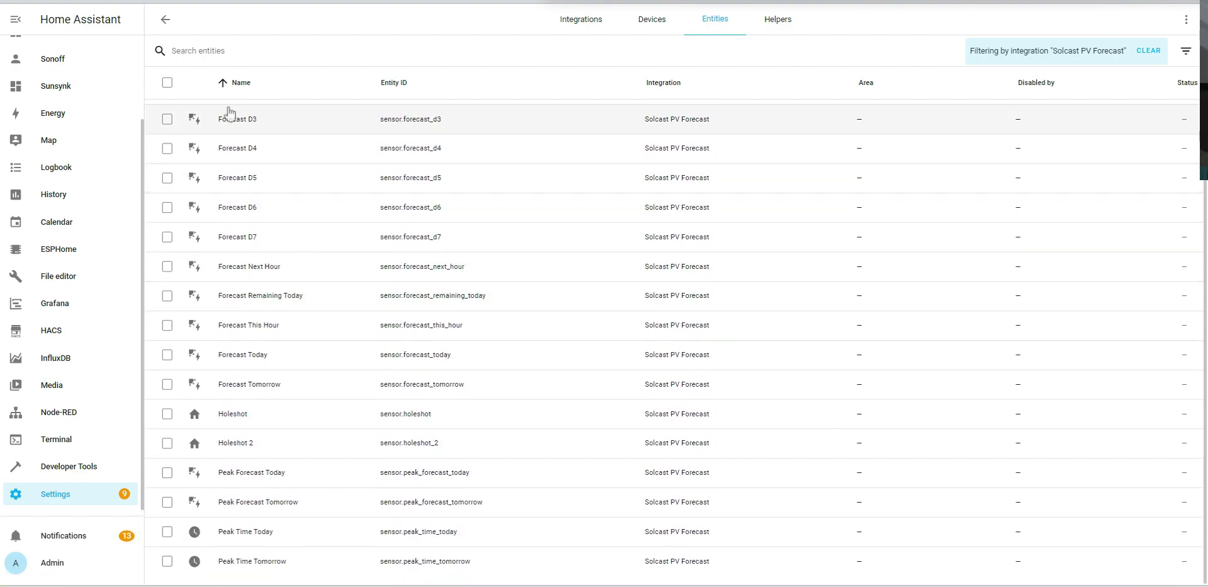
click(166, 20)
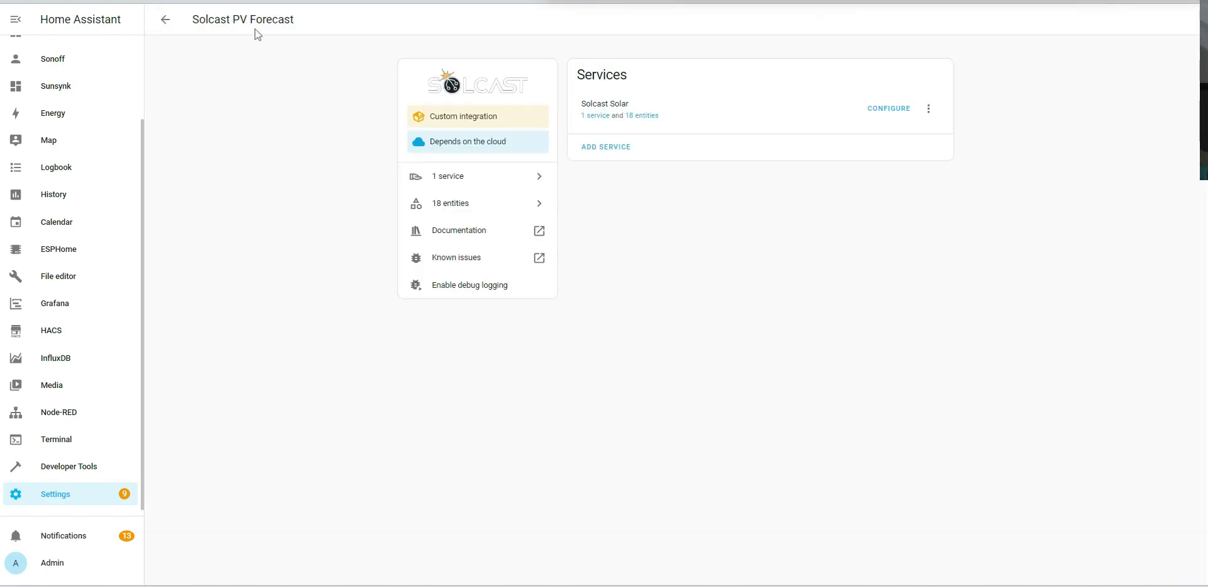
click(173, 21)
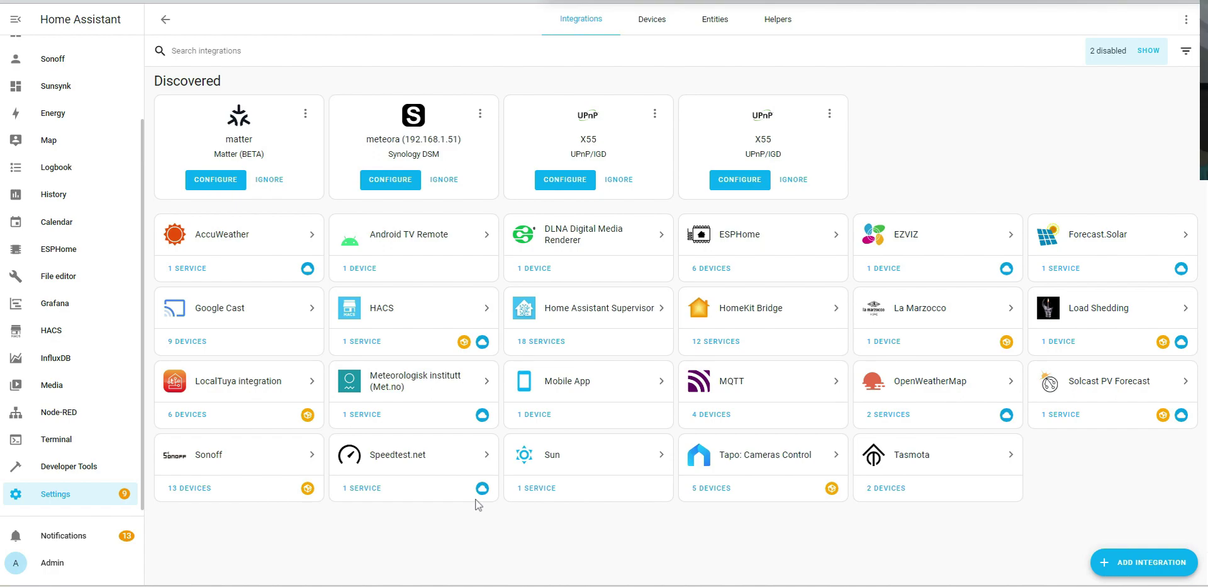
- Examine the entities of the inverter device in the ESPHome integration
click(725, 233)
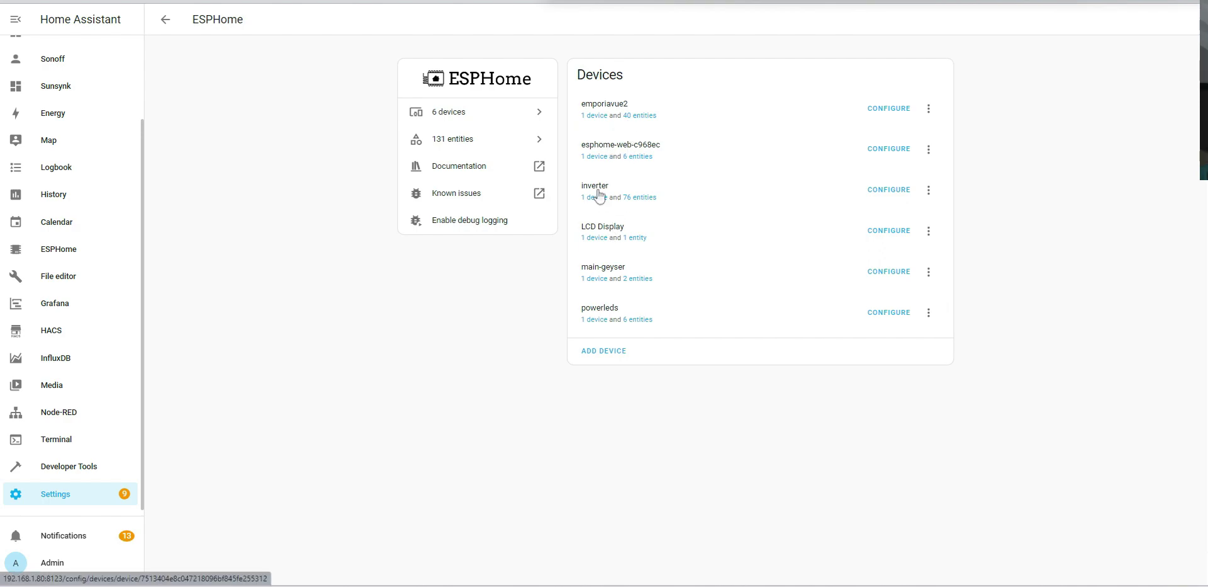
click(639, 198)
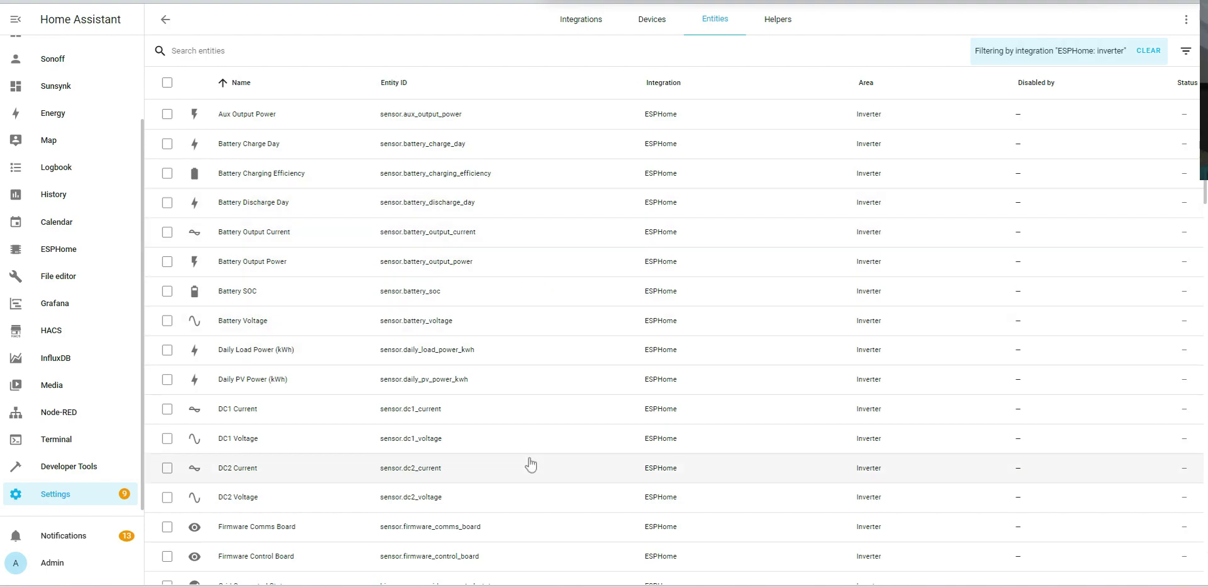
scroll(510, 371, down, 2)
scroll(529, 406, up, 2)
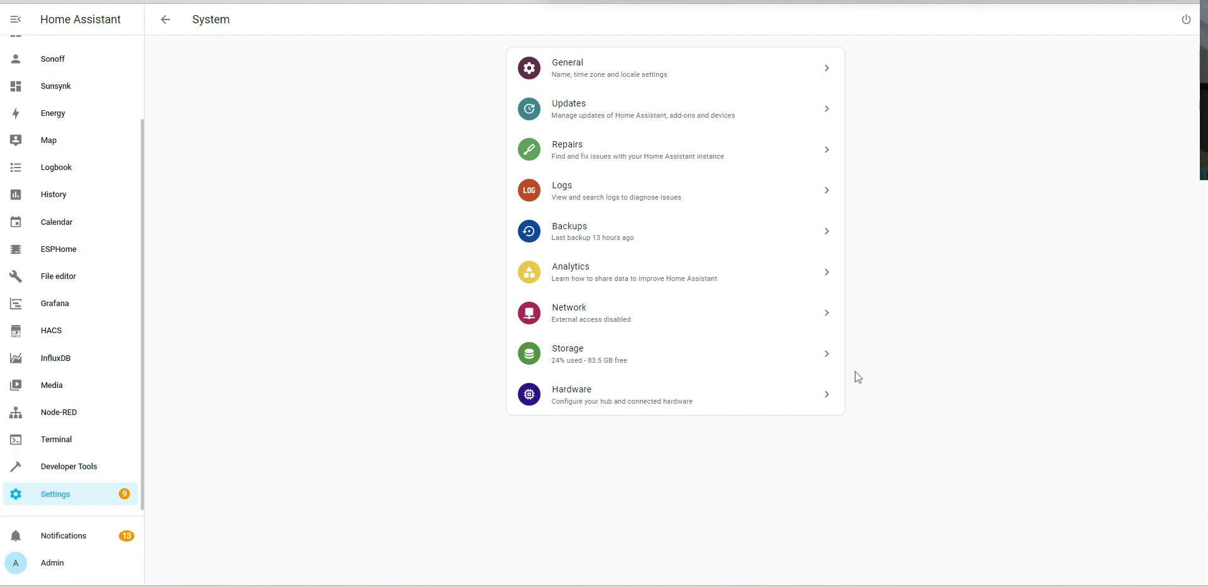
- Create a new scene and name it "Low Solar Forecast"
click(59, 497)
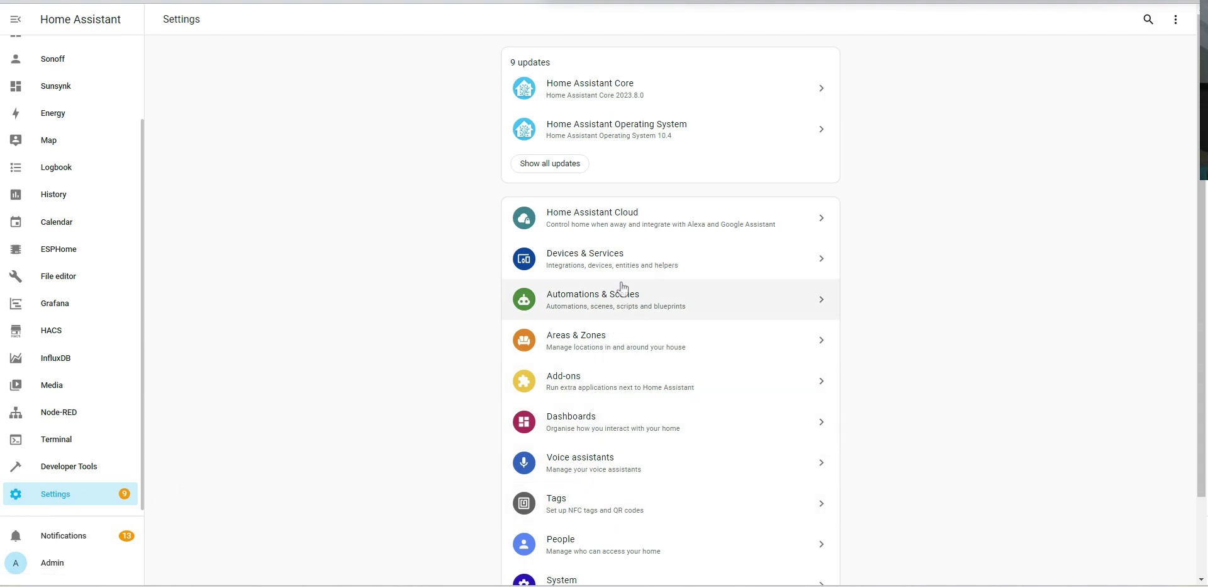
click(633, 301)
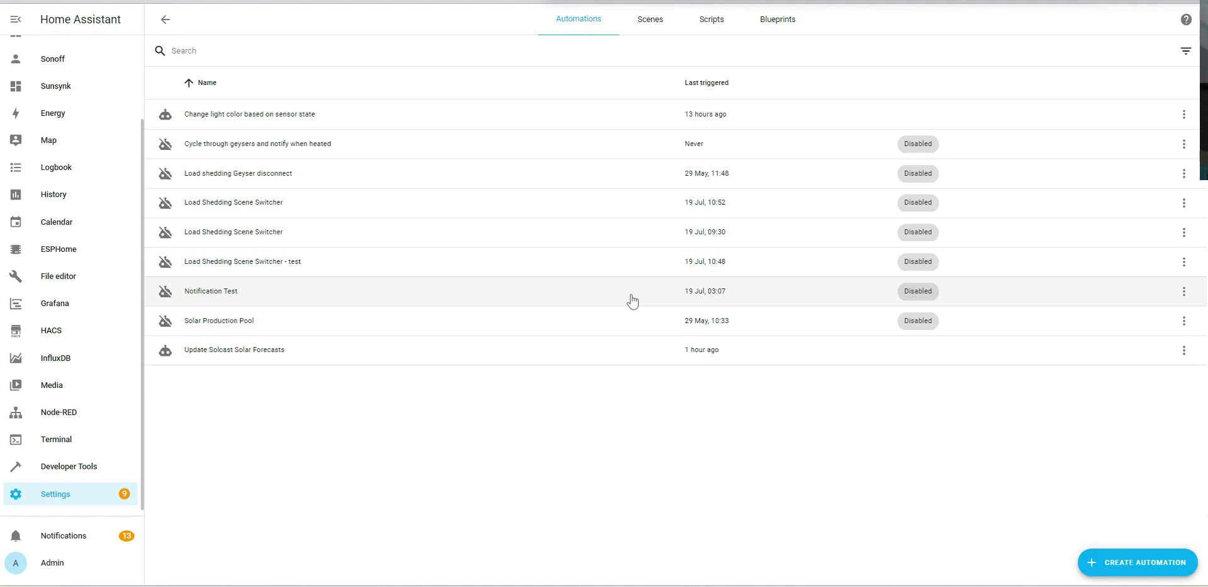
click(658, 21)
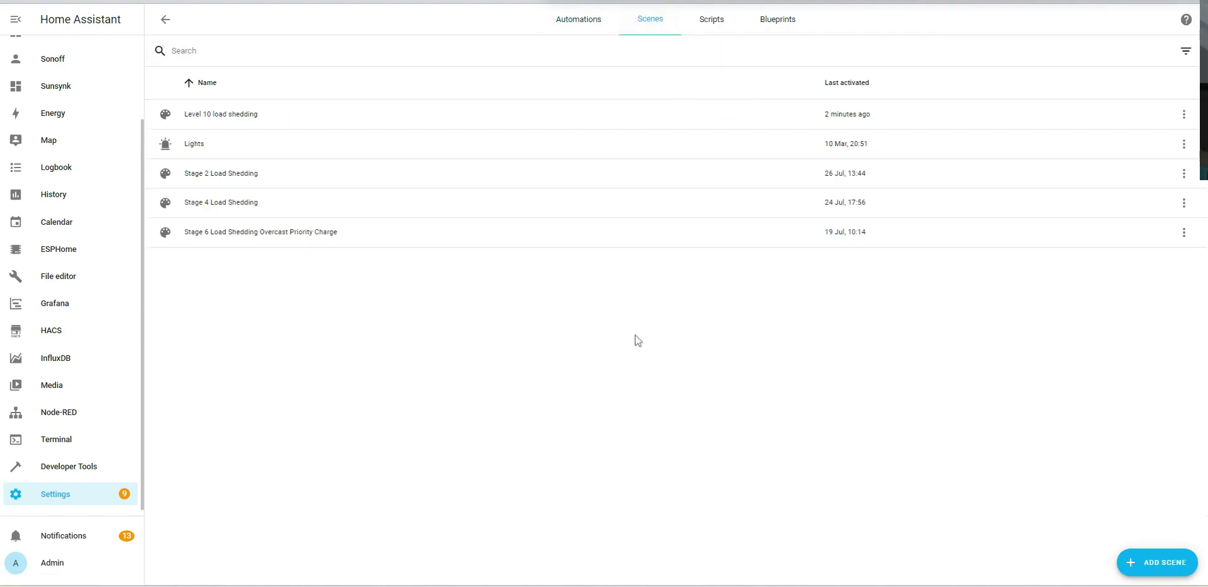
click(1161, 563)
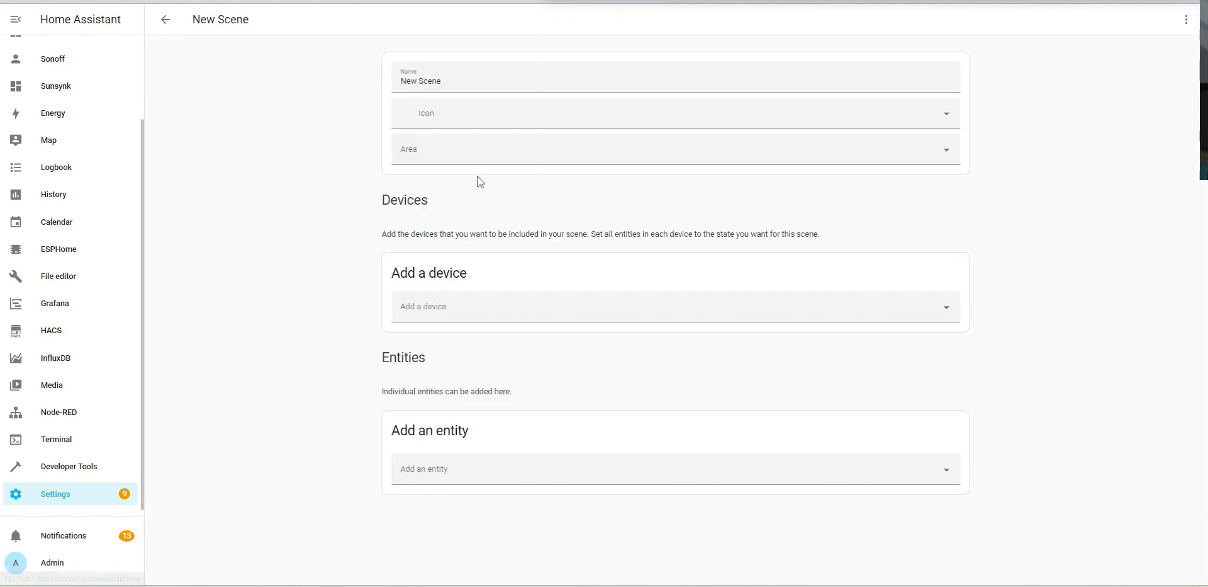
drag(471, 84, 397, 84)
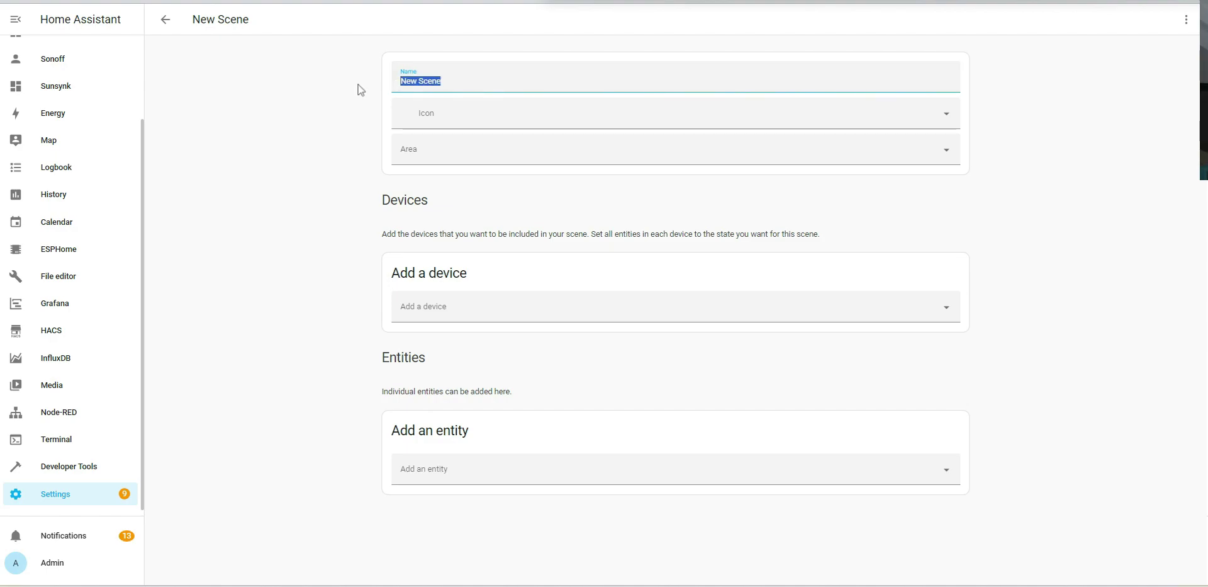
text(Low Solar Forecast)
click(214, 225)
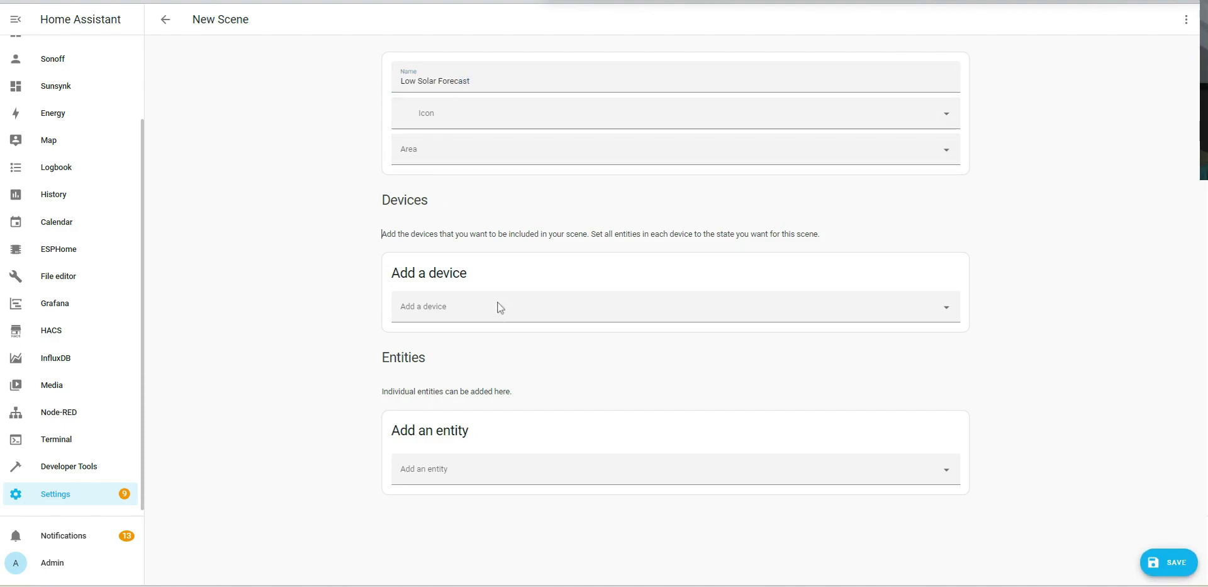
- Add the entities SOC Timezone 00:00 - 05:00 and SOC Timezone 05:00 - 09:00 to the scene
click(544, 467)
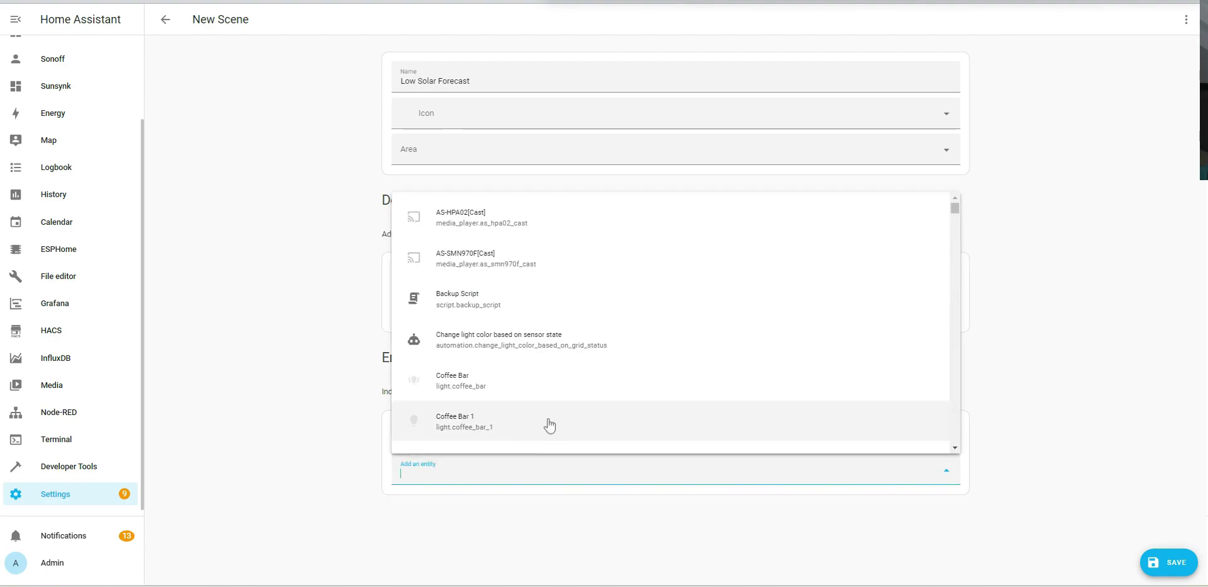
text(time)
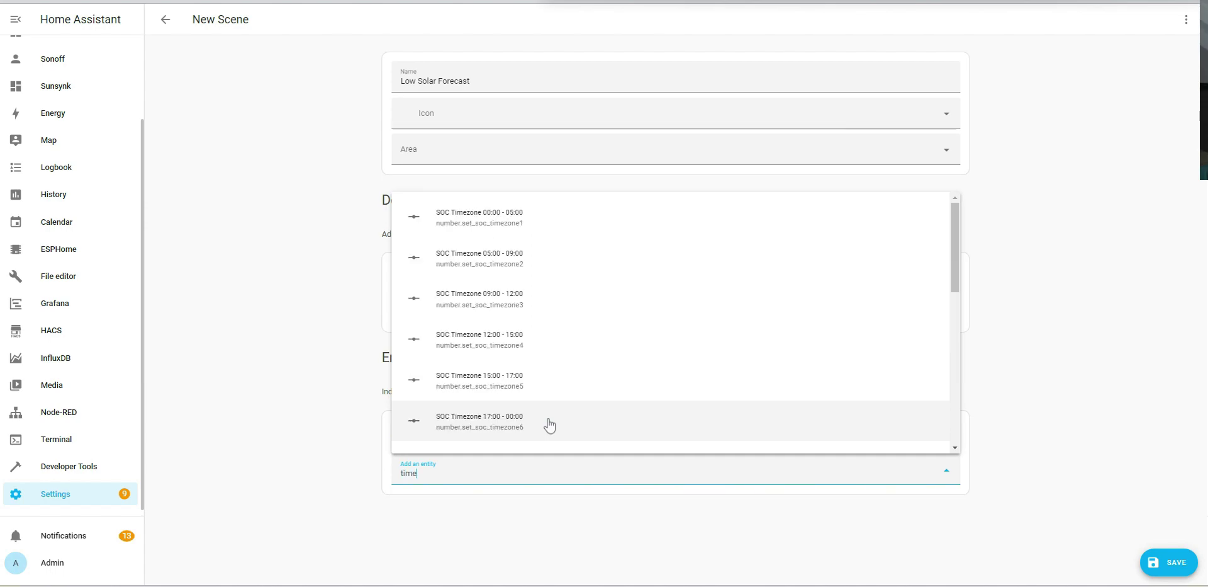
click(551, 224)
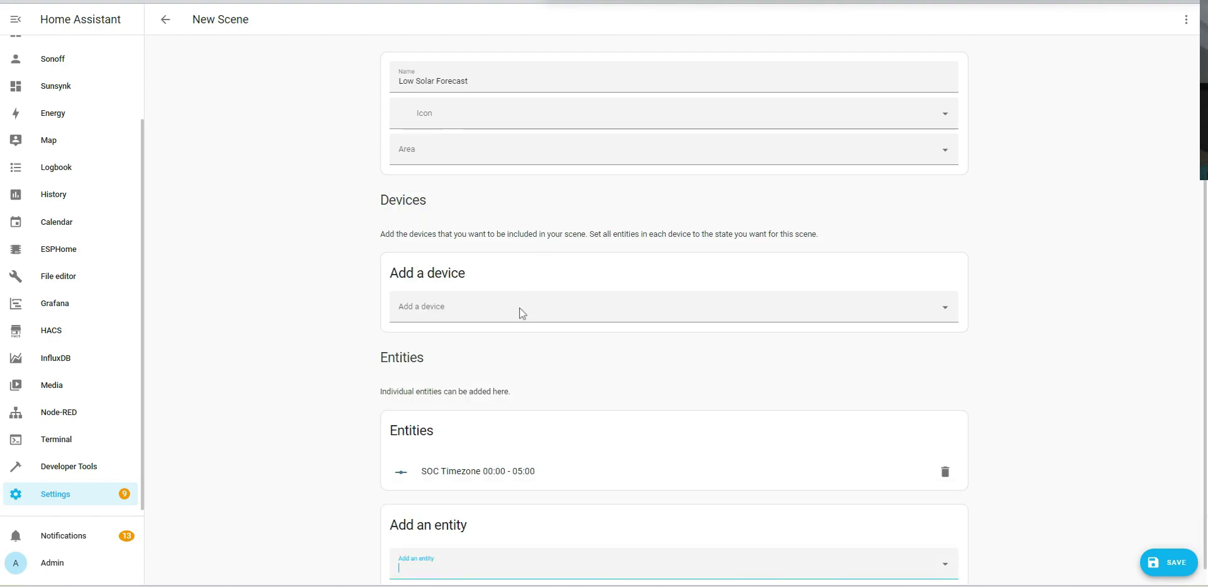
scroll(518, 524, down, 1)
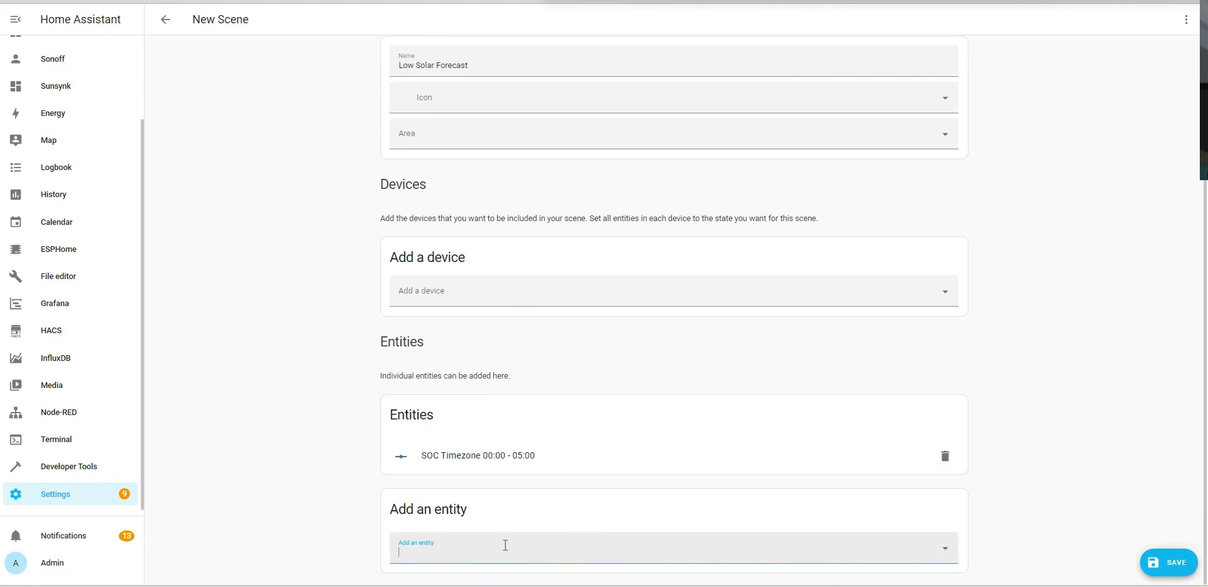
click(505, 545)
text(time)
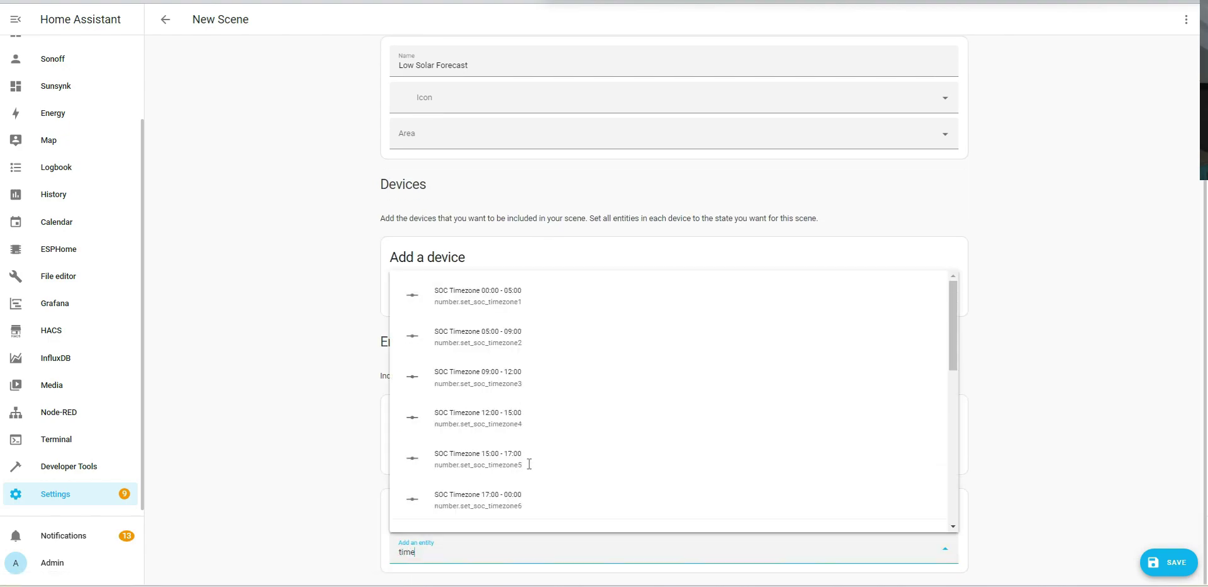
click(518, 337)
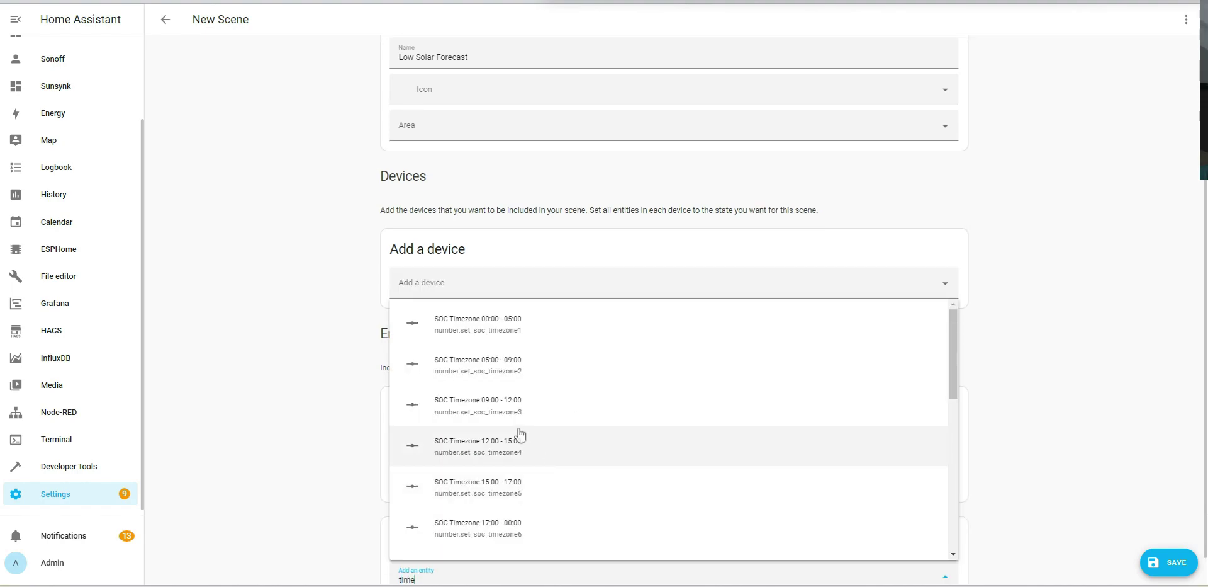
- Add the entities SOC Timezone 09:00 - 12:00 and SOC Timezone 12:00 - 15:00 to the scene
click(515, 408)
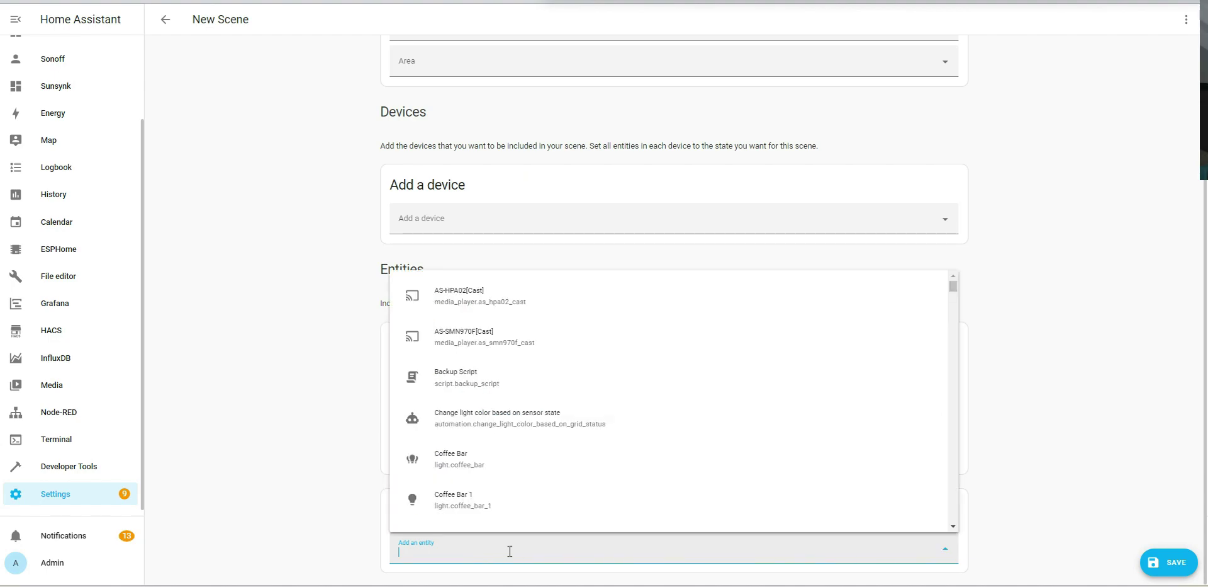
text(to)
key(BackSpace)
key(BackSpace)
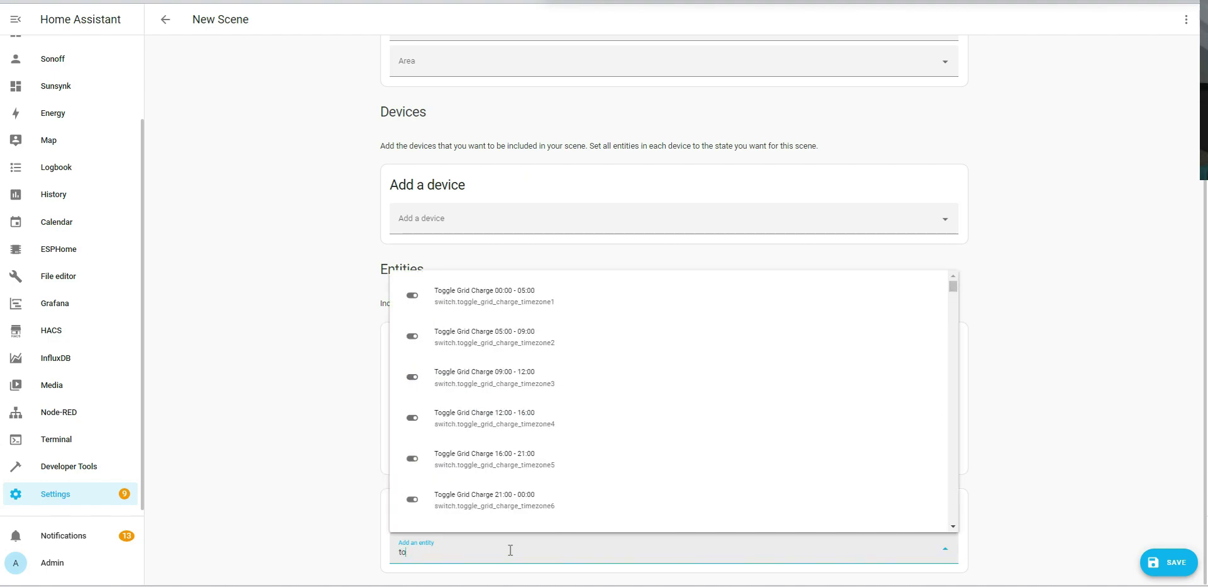
text(ime)
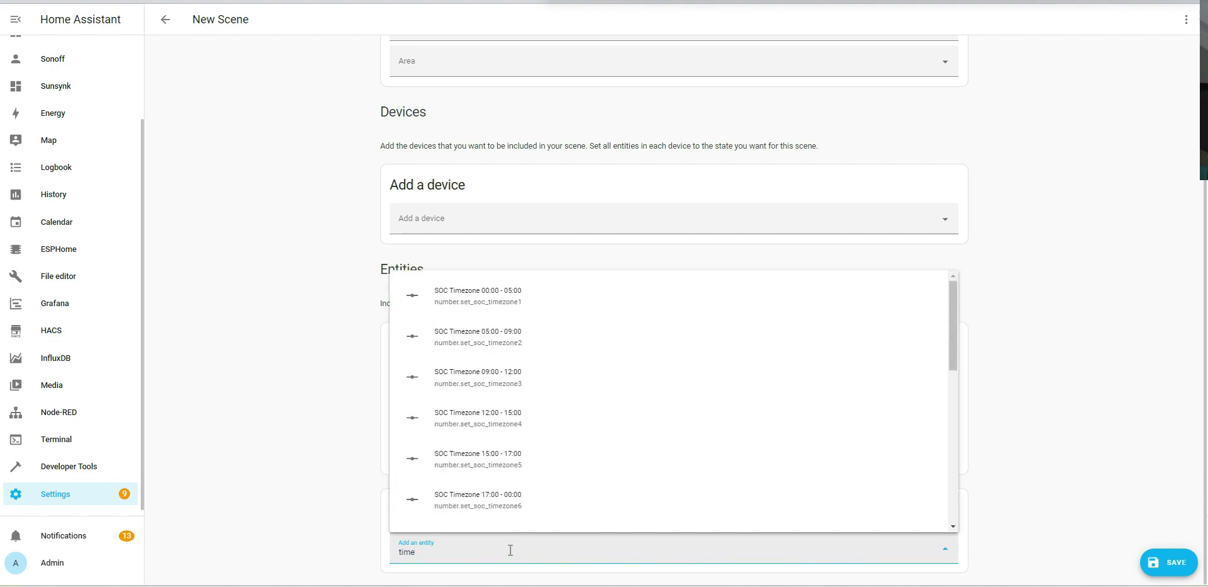
click(512, 431)
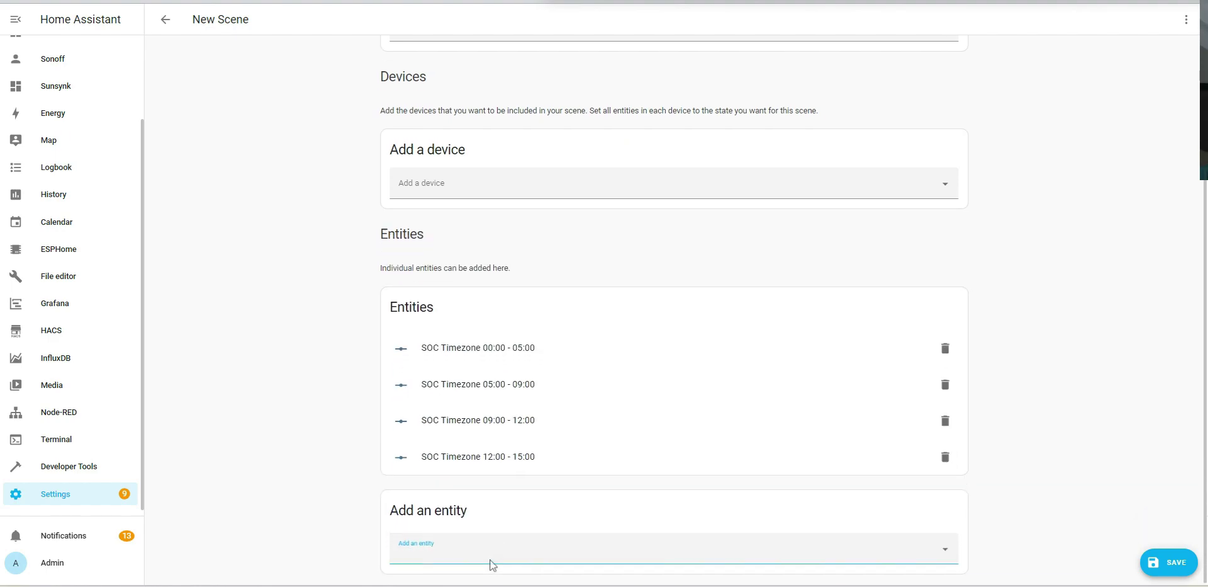
- Add the entities SOC Timezone 15:00 - 17:00 and SOC Timezone 17:00 - 00:00 to the scene
click(480, 554)
text(time)
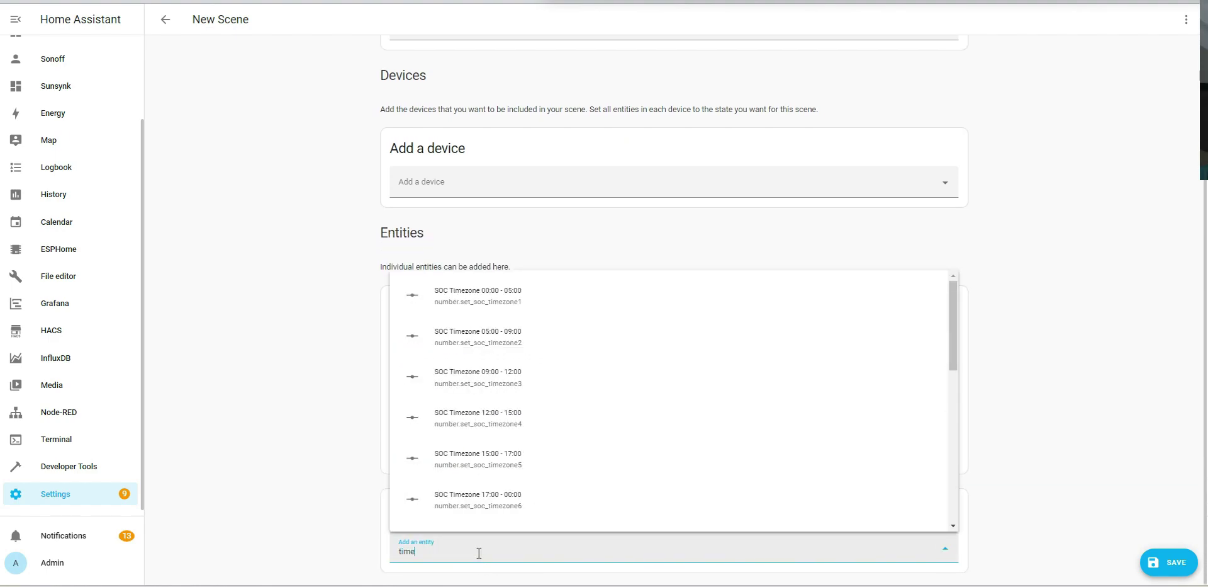
click(522, 463)
click(487, 554)
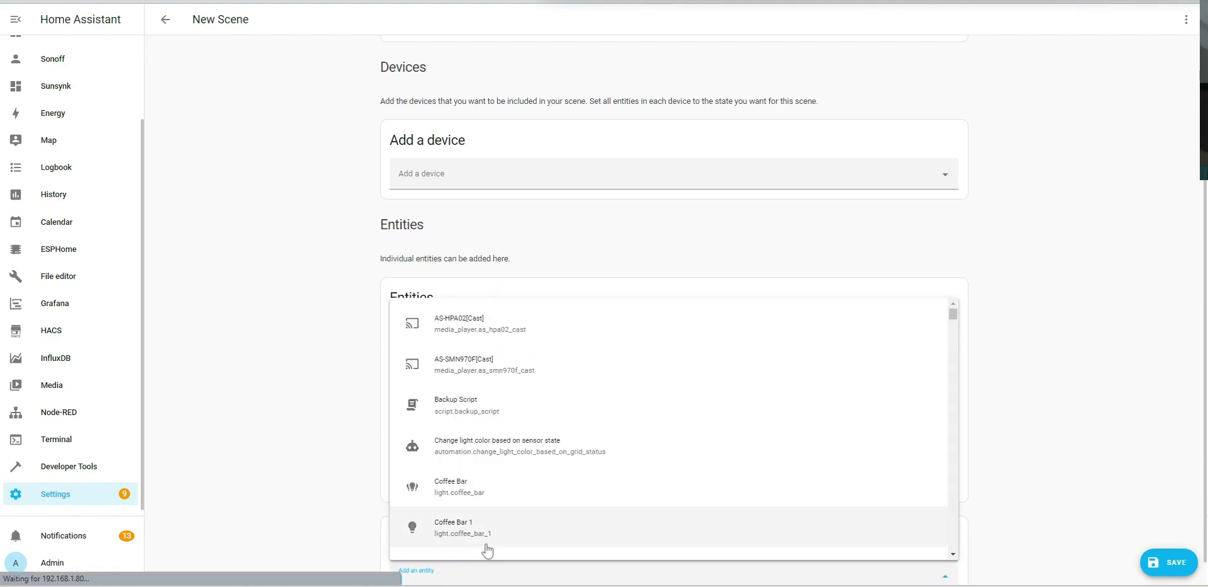
text(time)
click(484, 524)
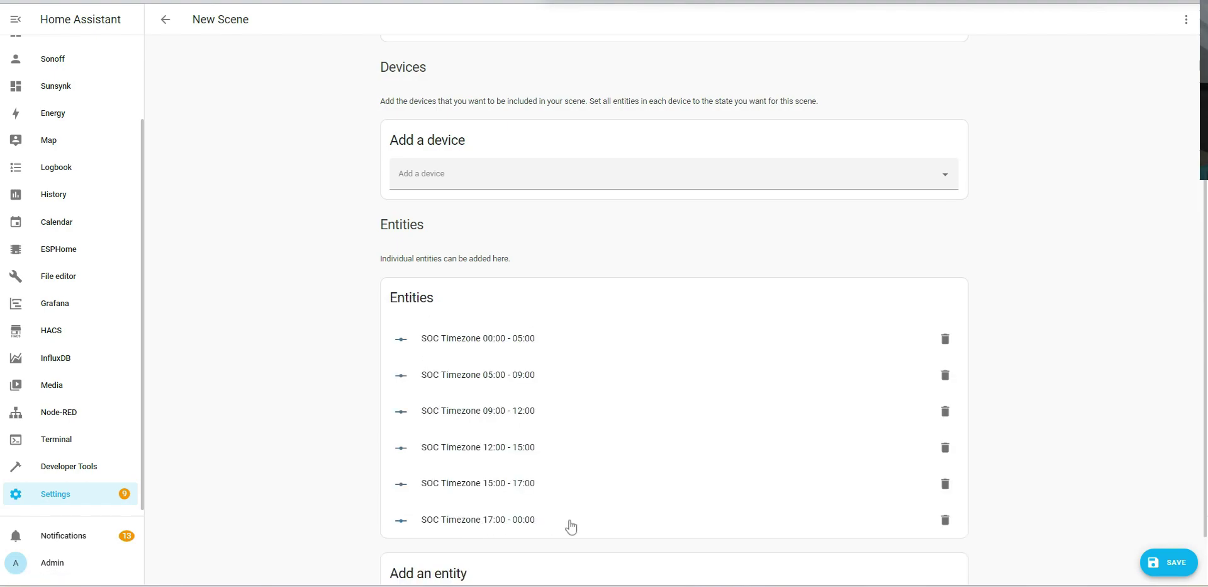
- Add the switch entity Toggle Grid Charge 00:00 - 05:00 to the scene
scroll(623, 443, down, 1)
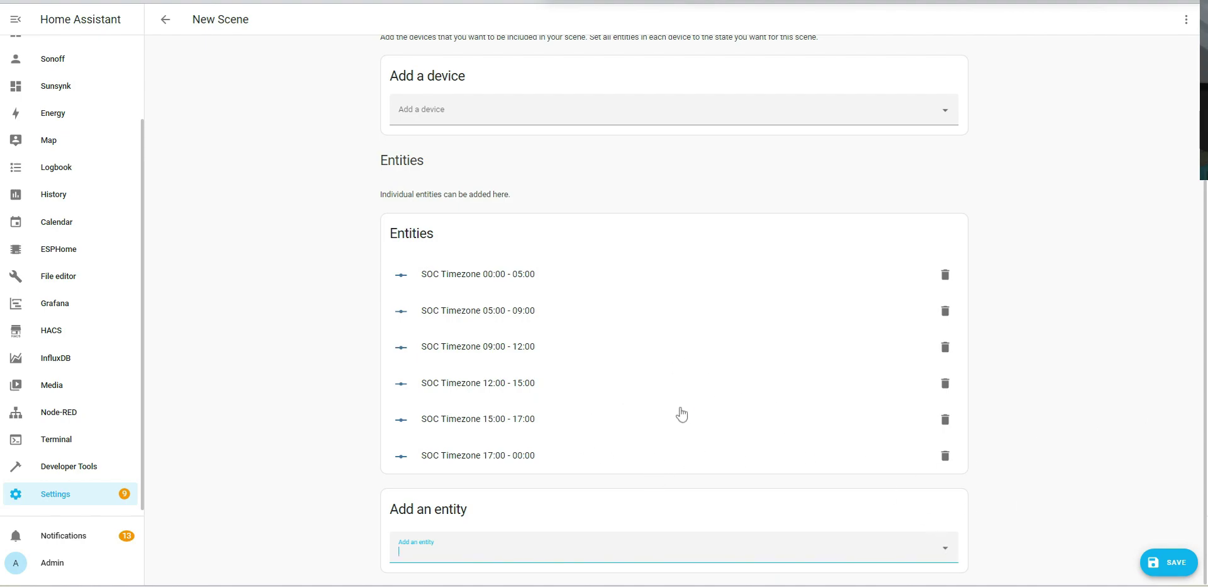
click(519, 543)
click(421, 524)
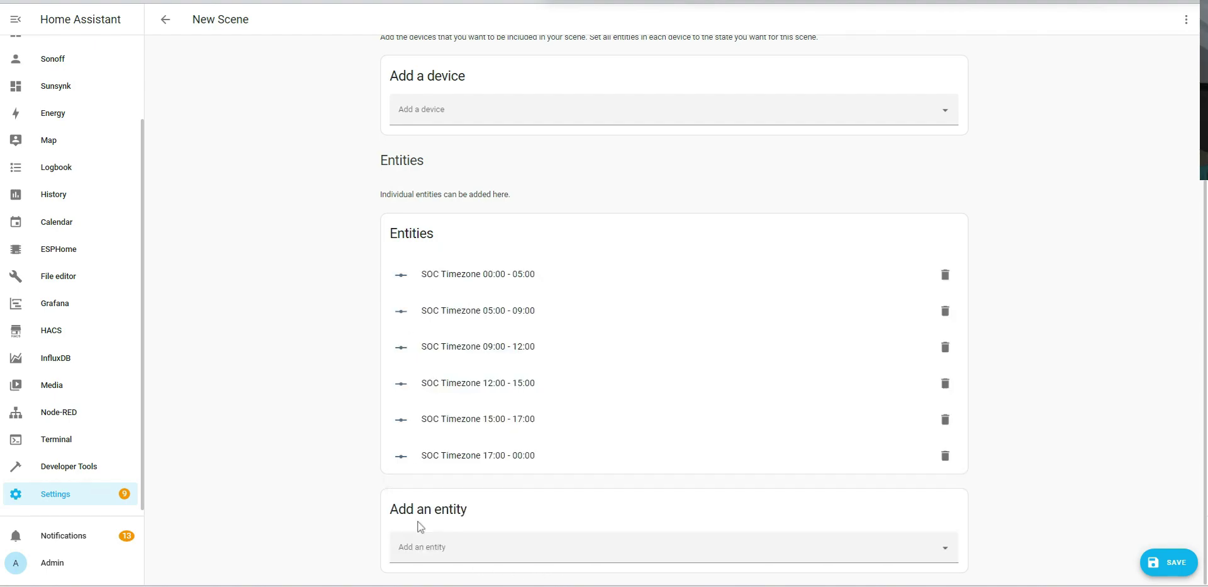
click(453, 554)
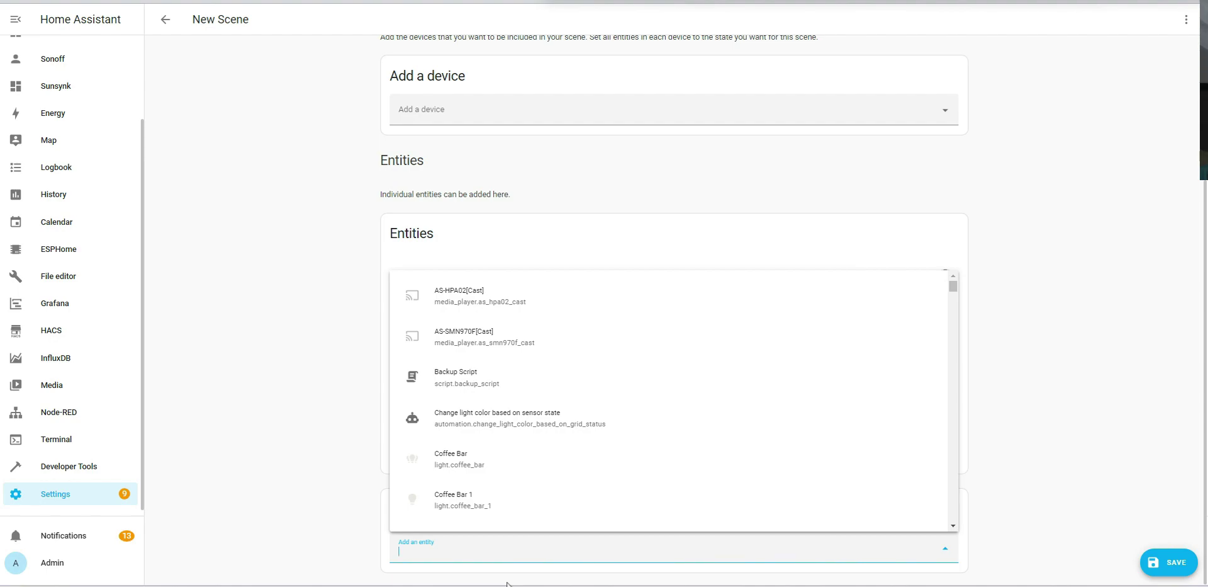
text(tioo)
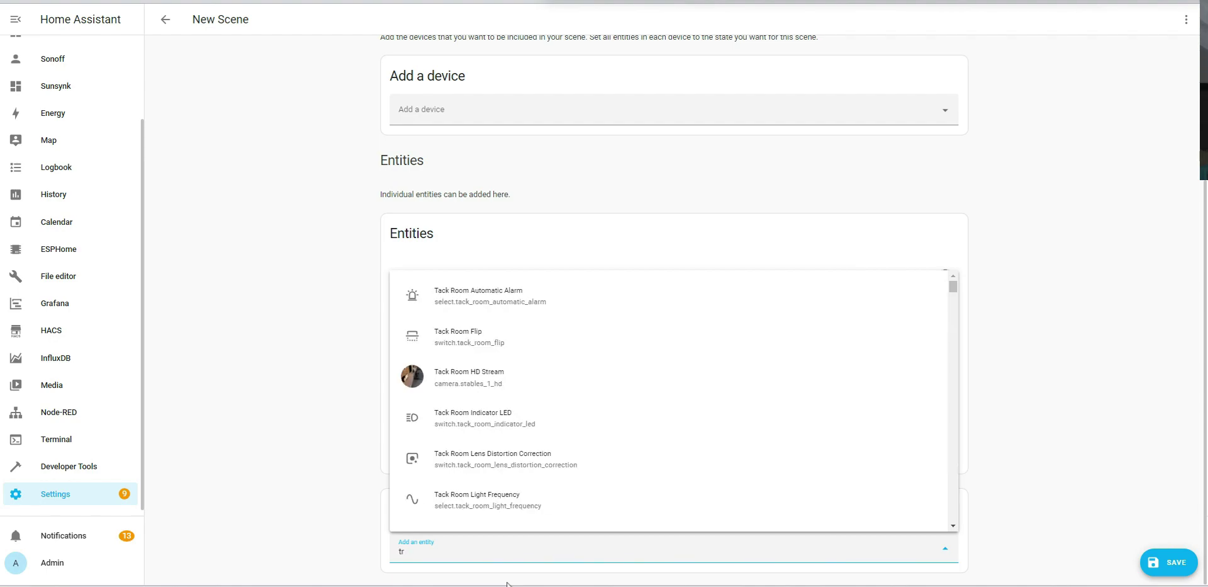
key(BackSpace)
key(BackSpace)
text(mez)
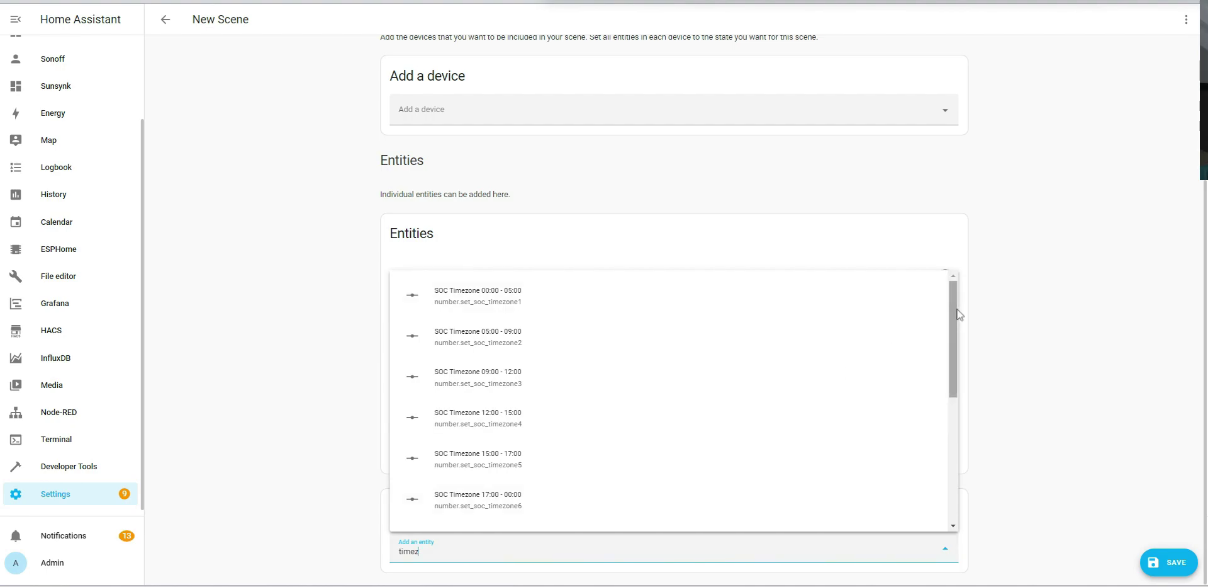
drag(955, 310, 957, 416)
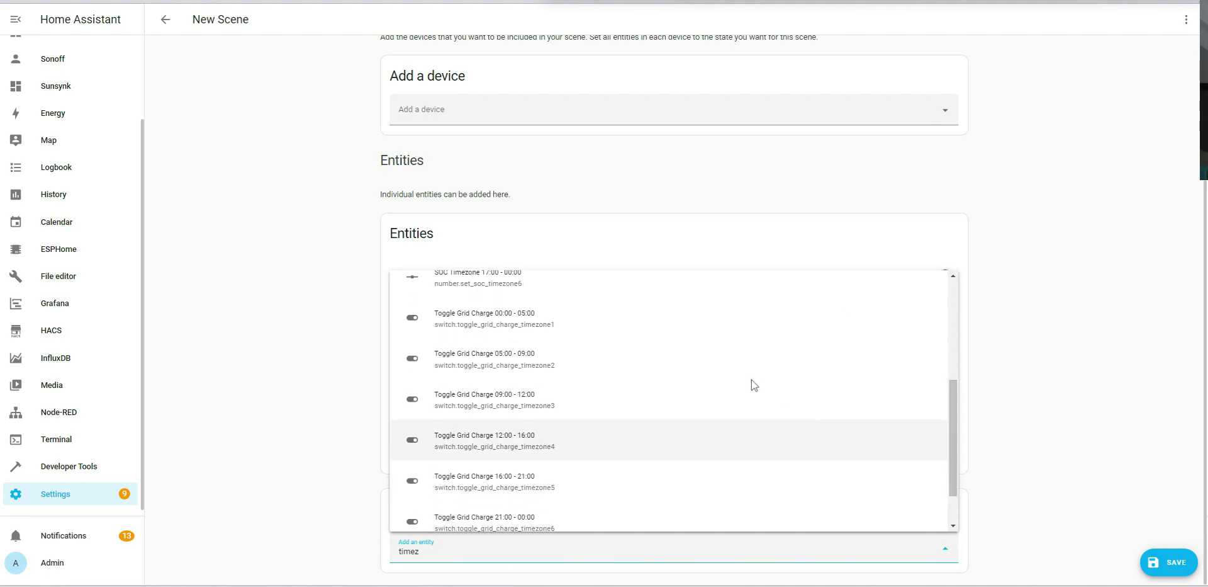
click(540, 323)
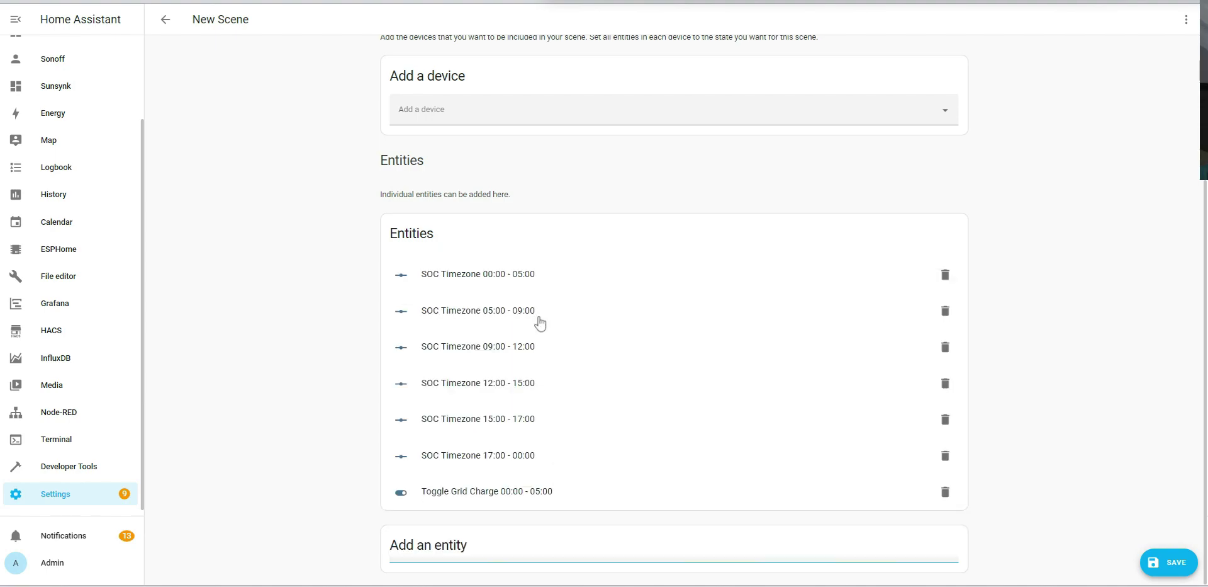
- Add the switch entity Toggle Grid Charge 05:00 - 09:00 to the scene
scroll(553, 447, down, 1)
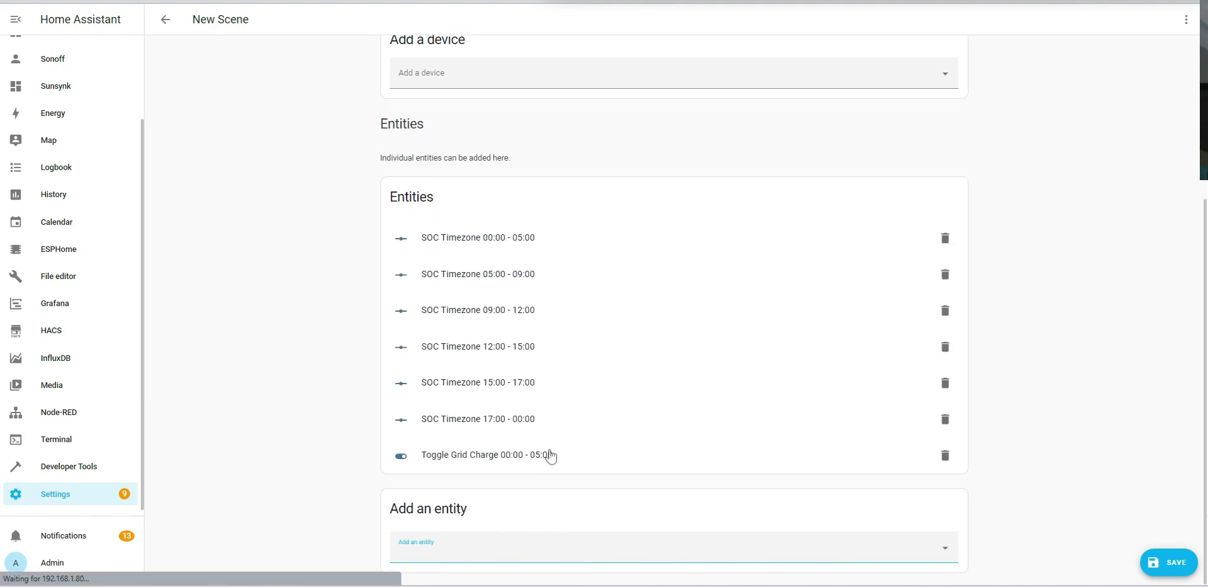
click(505, 545)
text(time)
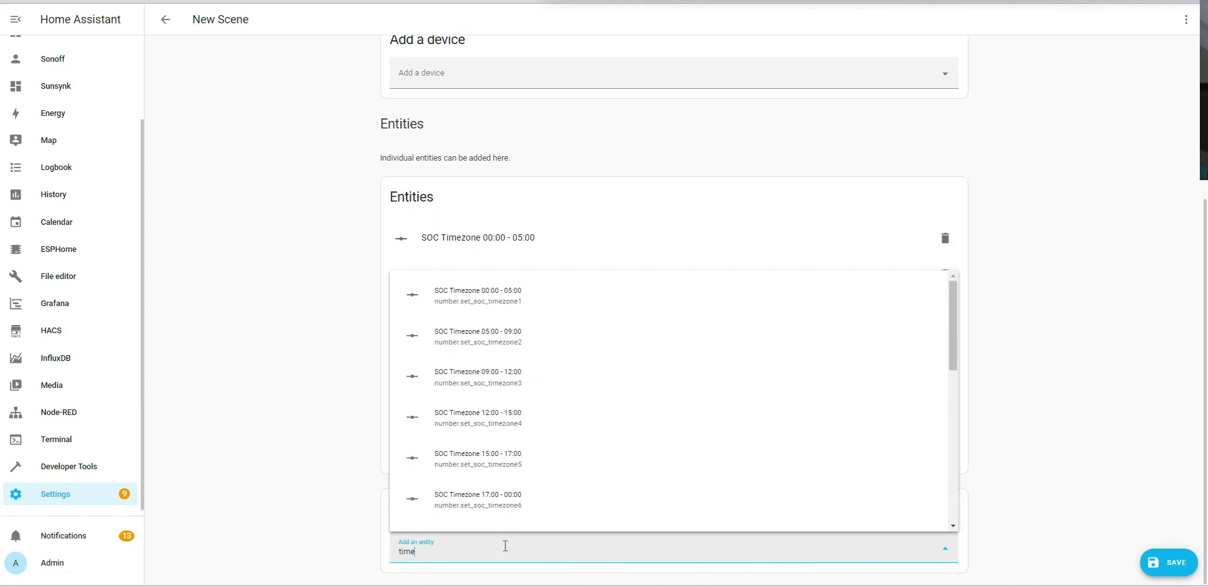
text(zone)
drag(952, 353, 941, 456)
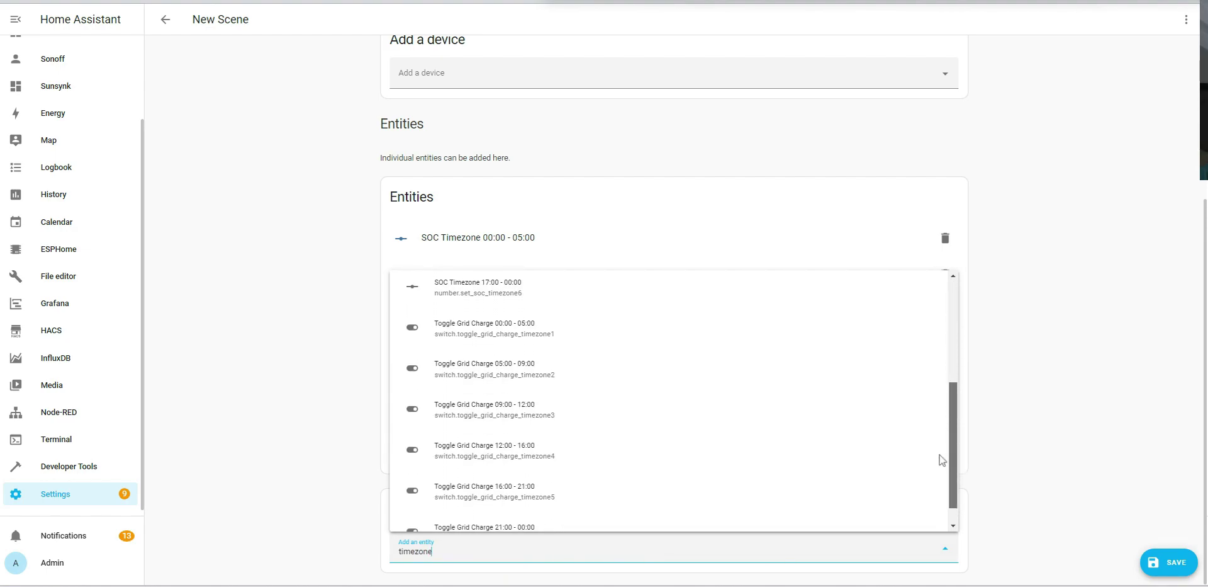
click(549, 377)
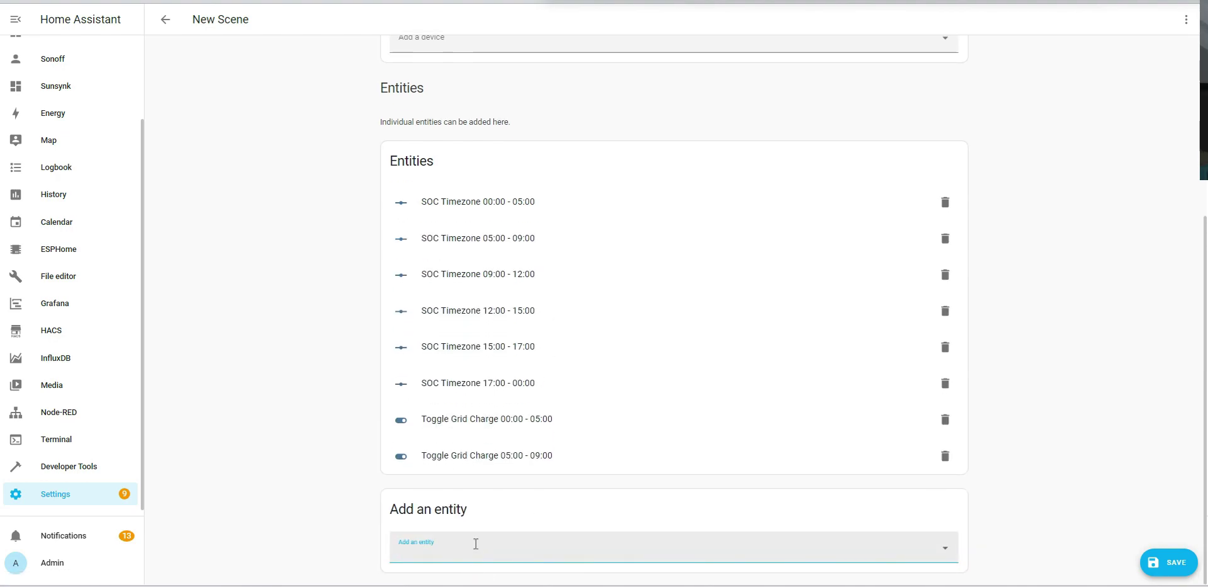
- Add the entities Toggle Grid Charge 09:00 - 12:00 and Toggle Grid Charge 12:00 - 16:00 to the scene
text(timez)
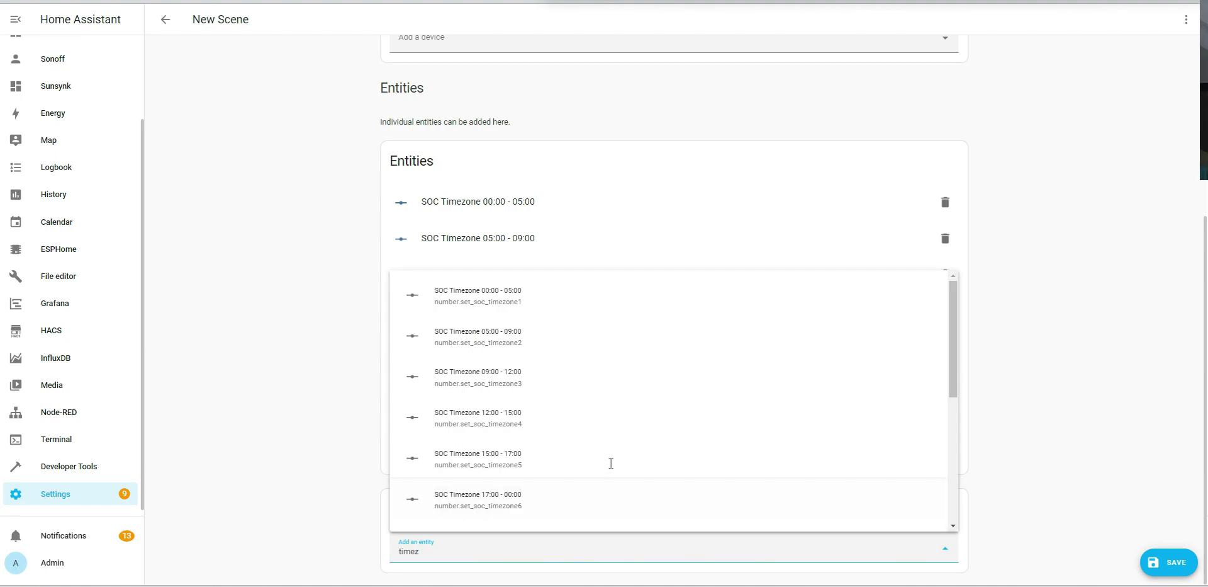
scroll(567, 462, down, 5)
click(538, 346)
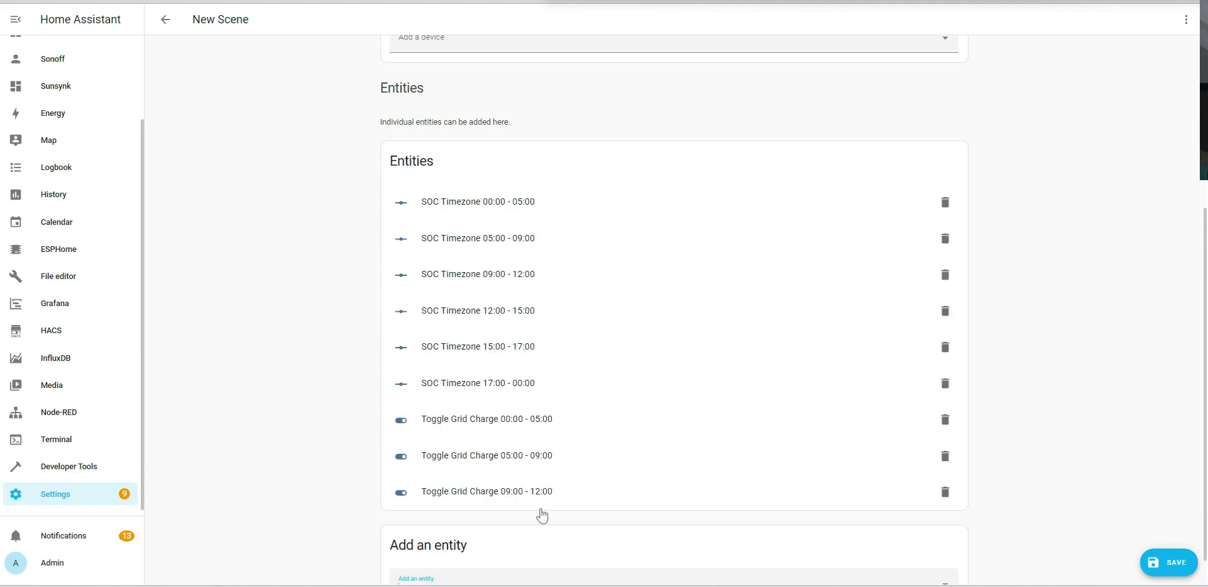
text(timez)
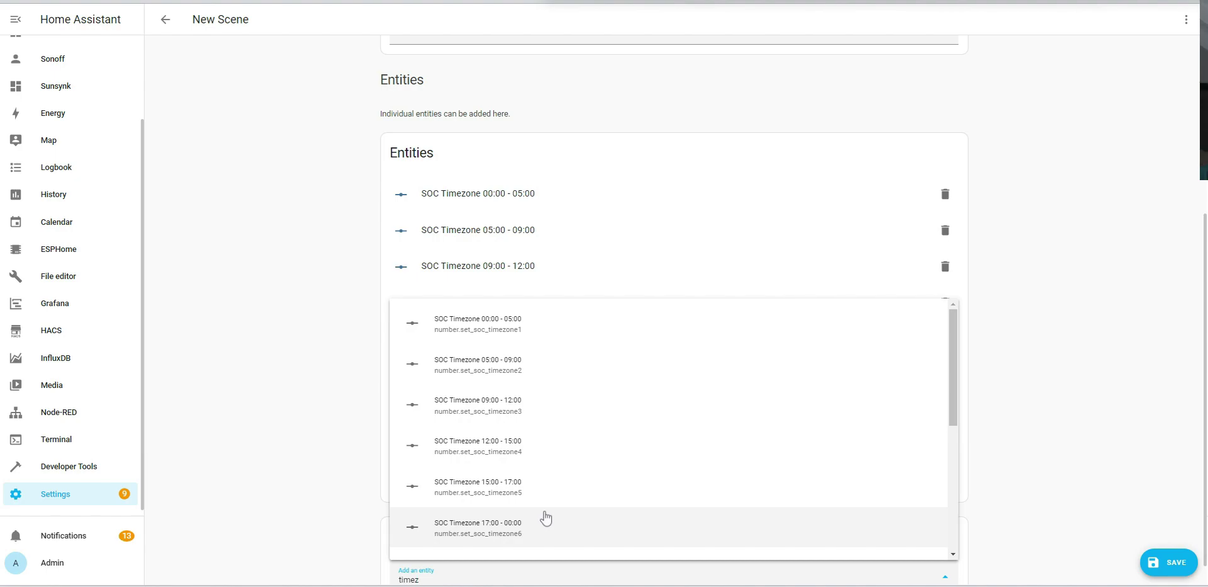
scroll(546, 518, down, 5)
click(574, 422)
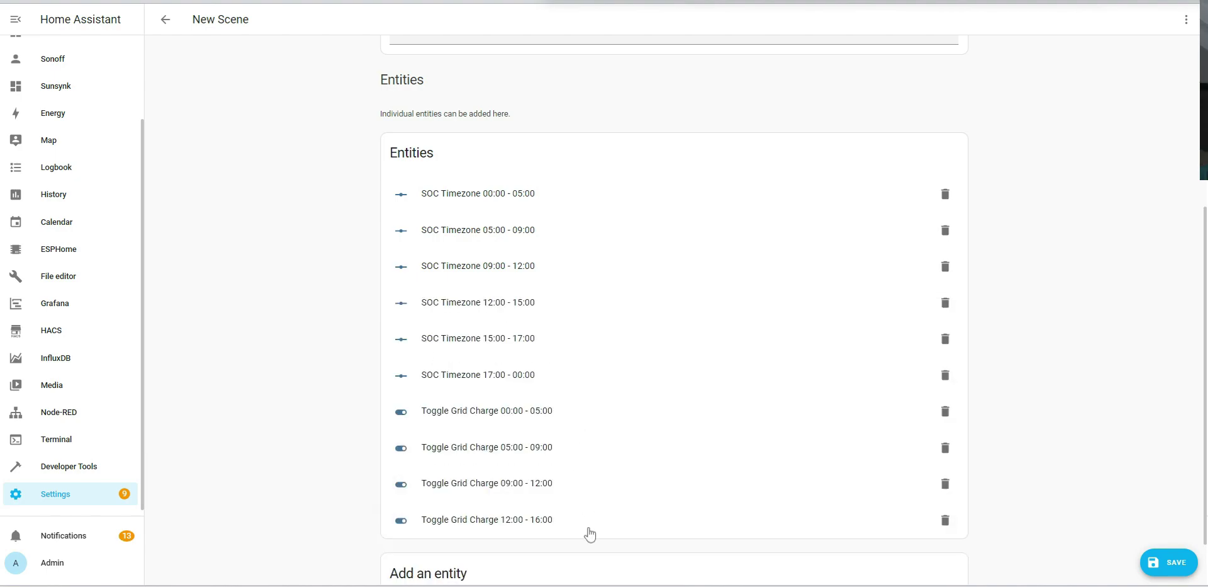
- Add the entities Toggle Grid Charge 16:00 - 21:00 and Toggle Grid Charge 21:00 - 00:00 to the scene
text(time)
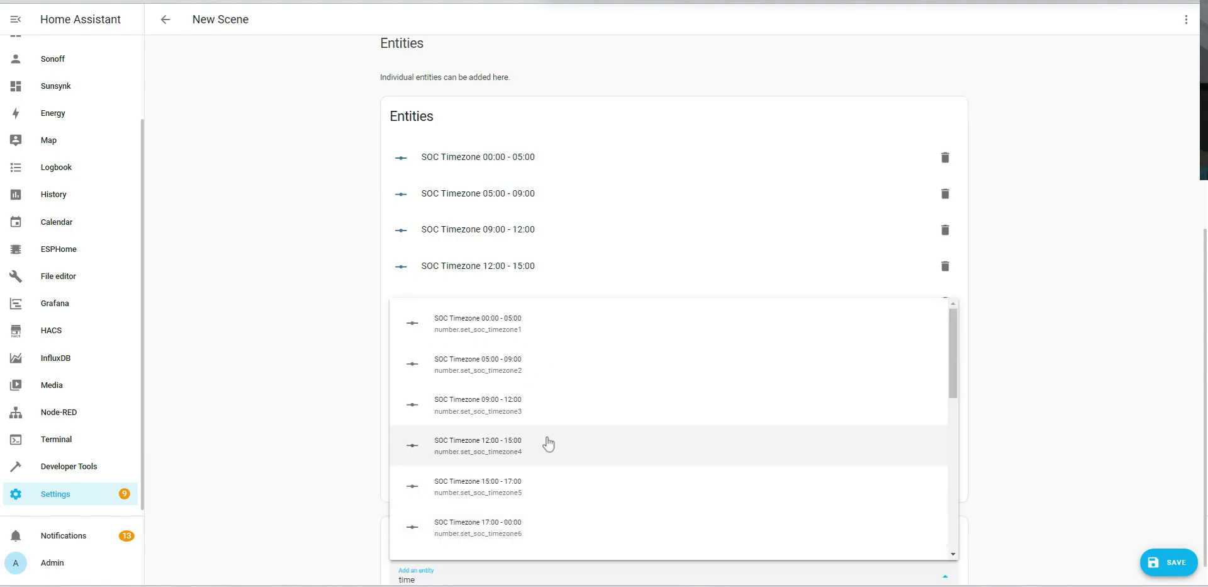
scroll(607, 461, down, 5)
scroll(575, 499, down, 3)
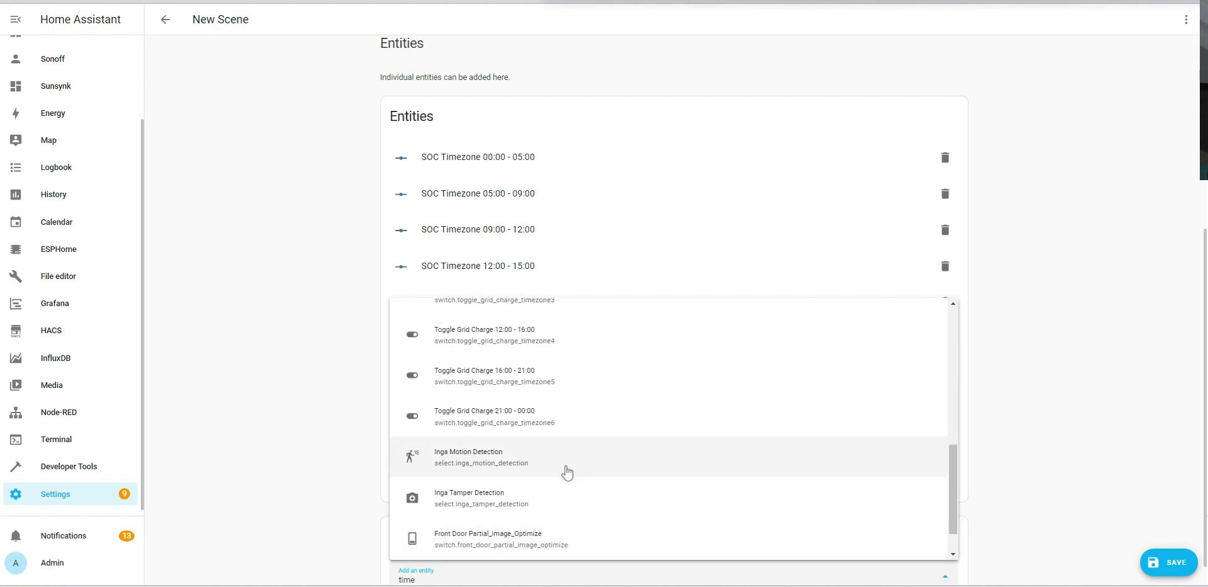
click(548, 387)
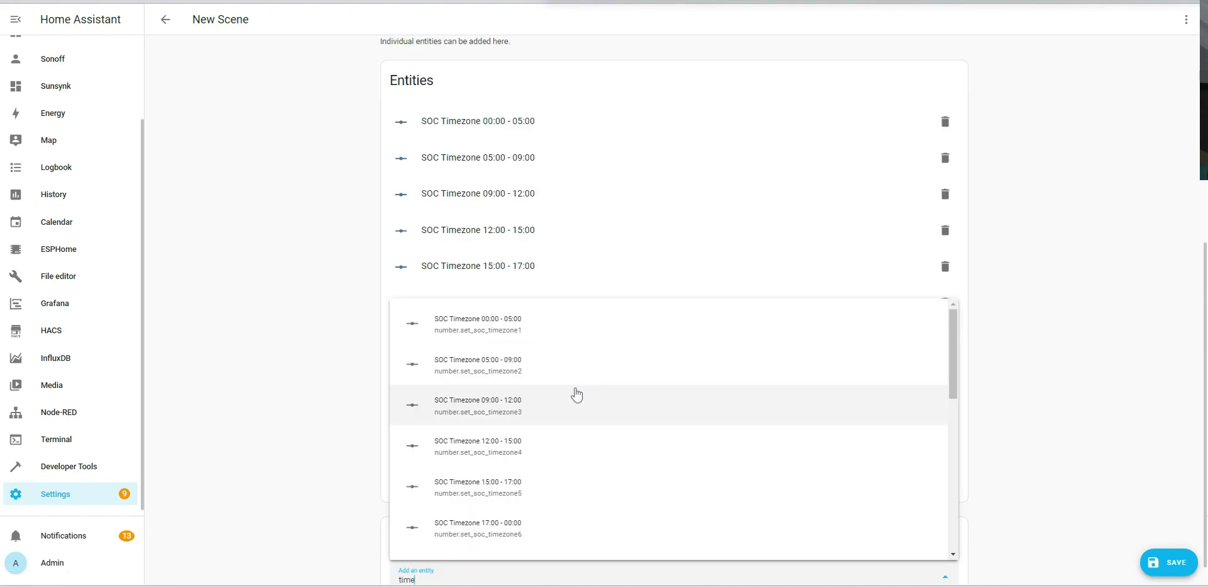
scroll(564, 394, down, 6)
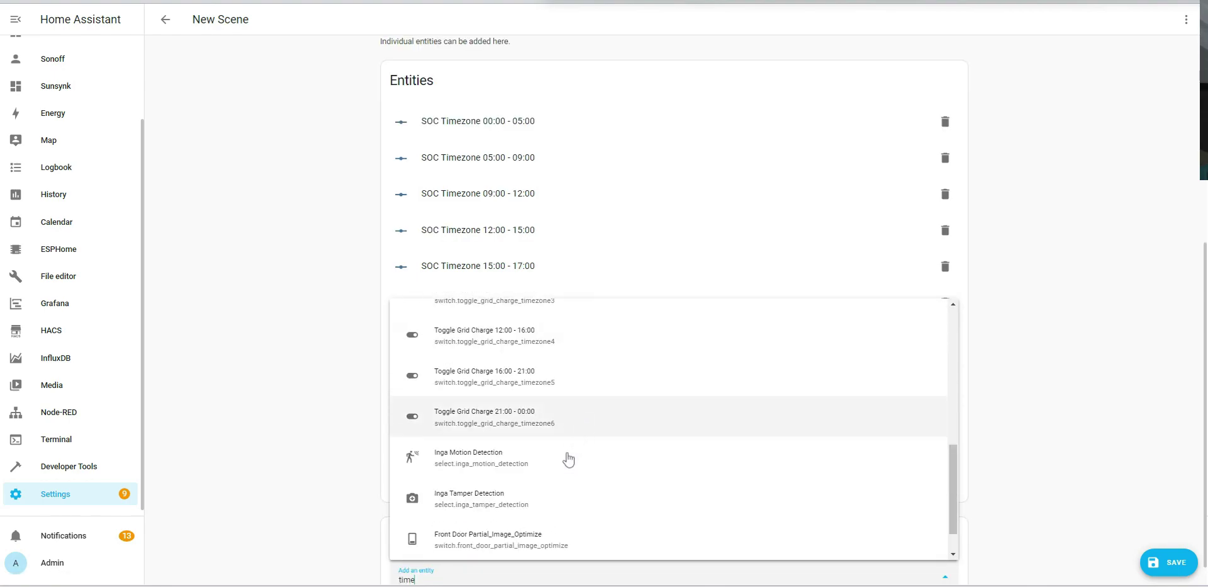
click(543, 421)
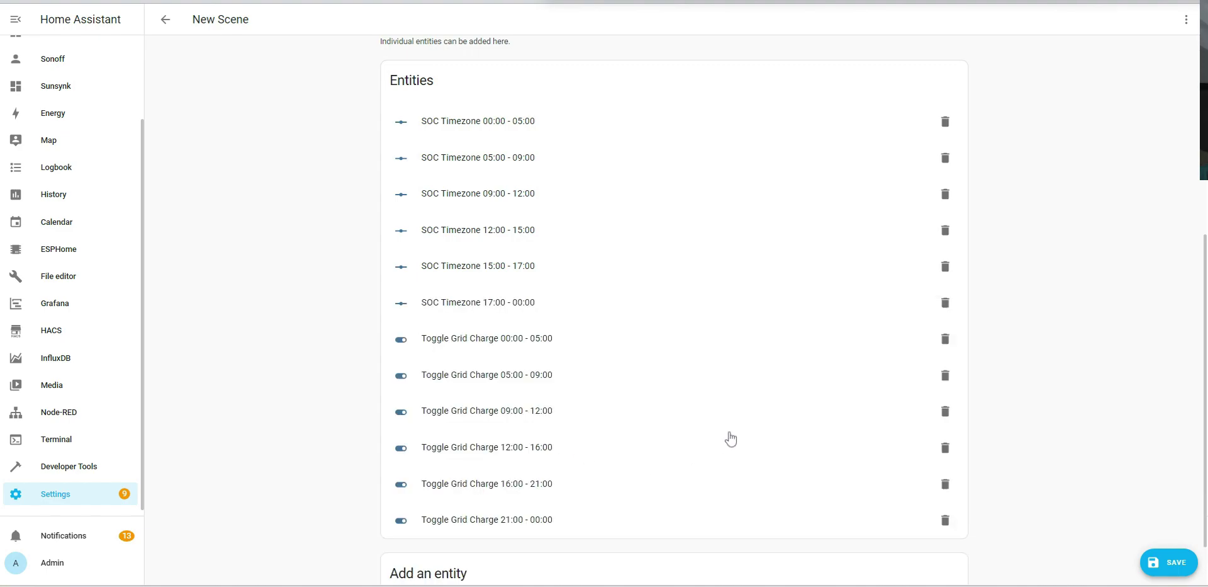
- Find the priority switch and add the entity Toggle Priority Load to the scene
scroll(388, 578, down, 1)
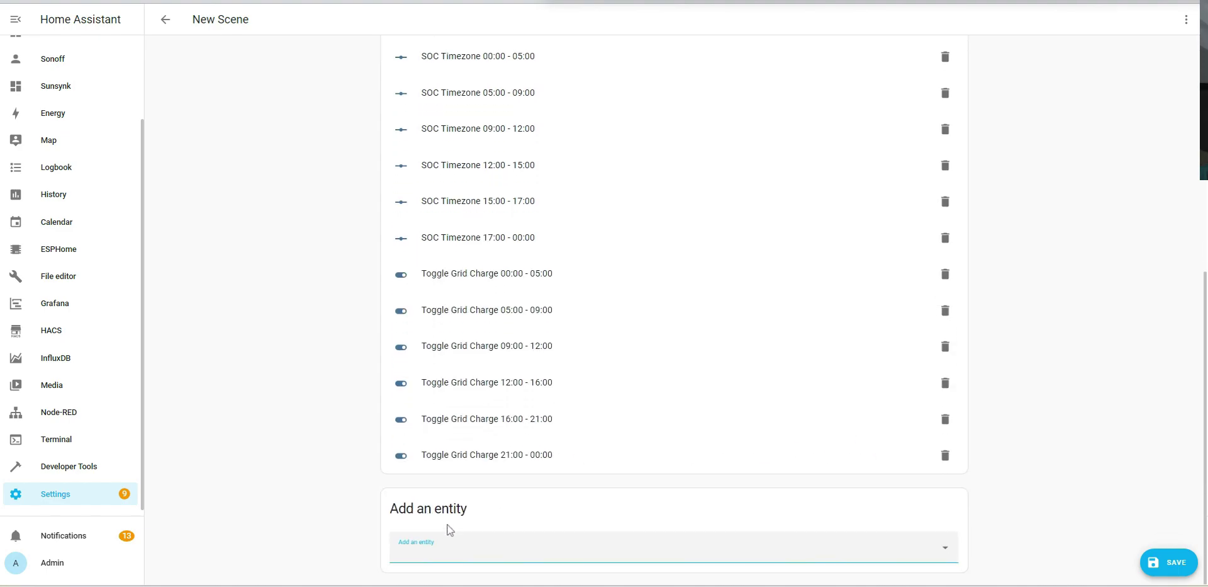
click(471, 555)
text(priority)
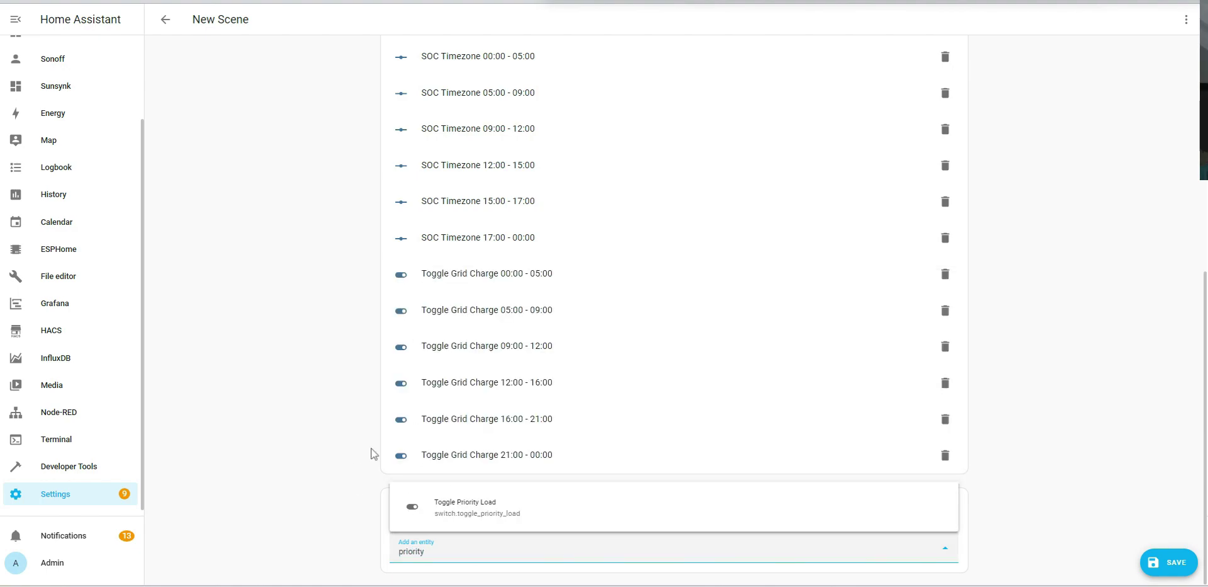
click(498, 507)
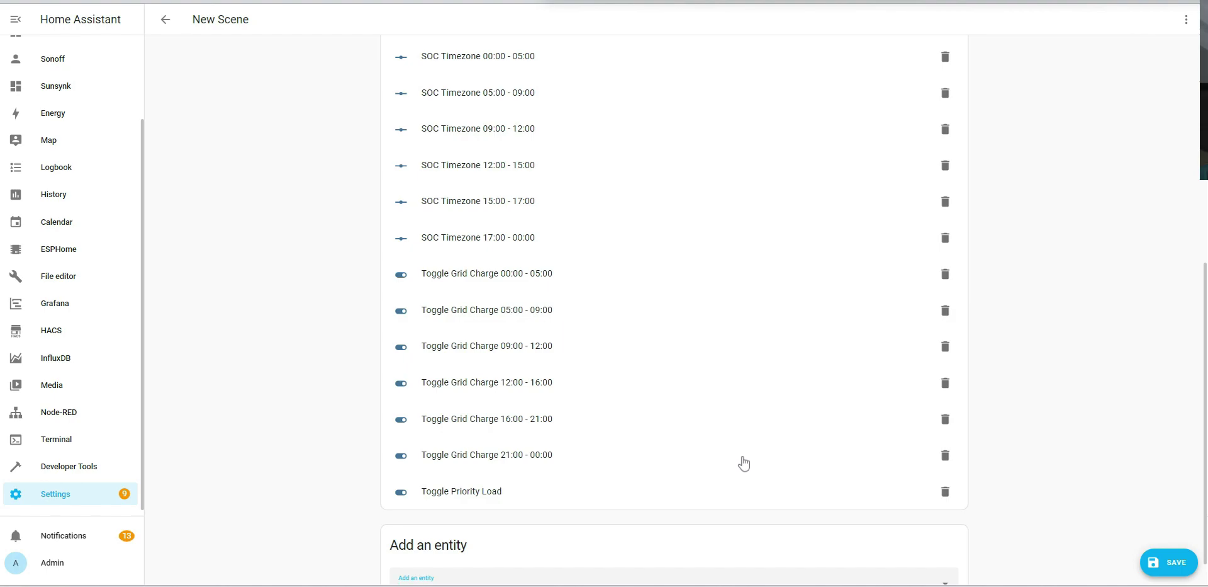
- Review the scene's list of SOC timezone, grid charge and priority load entities and save the Low Solar Forecast scene
scroll(724, 297, up, 5)
scroll(723, 286, up, 2)
scroll(728, 289, down, 6)
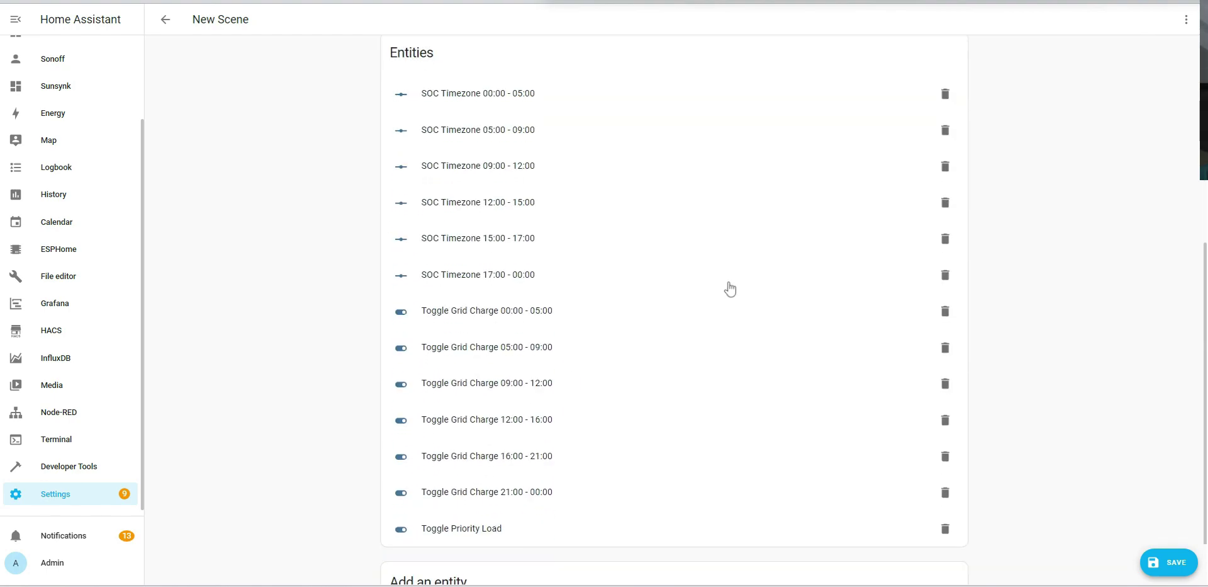
click(1170, 565)
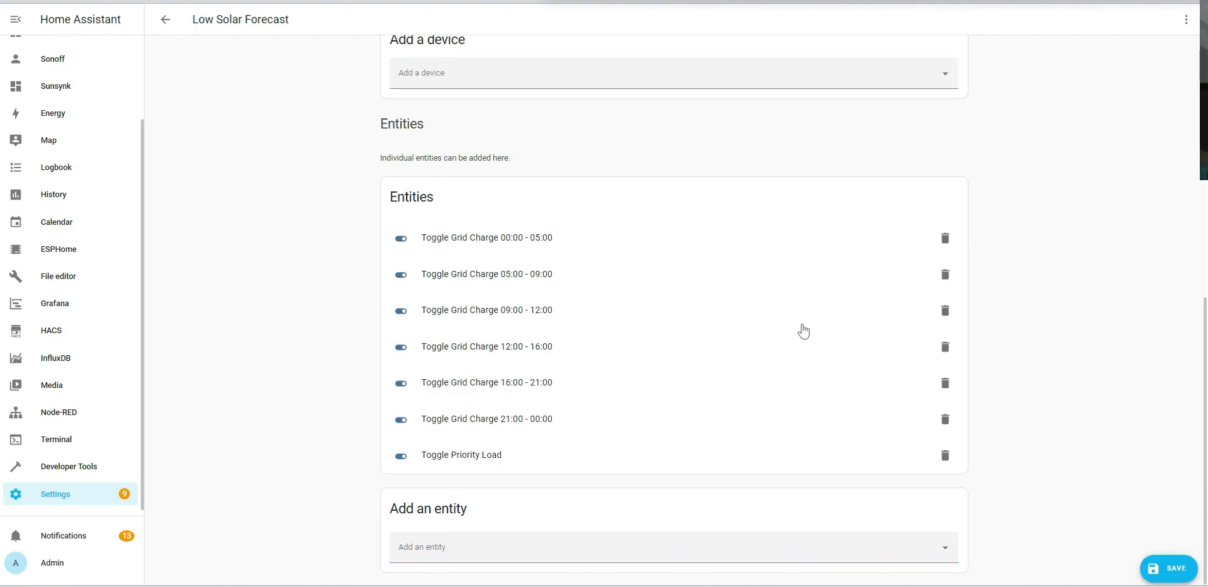
scroll(647, 334, up, 4)
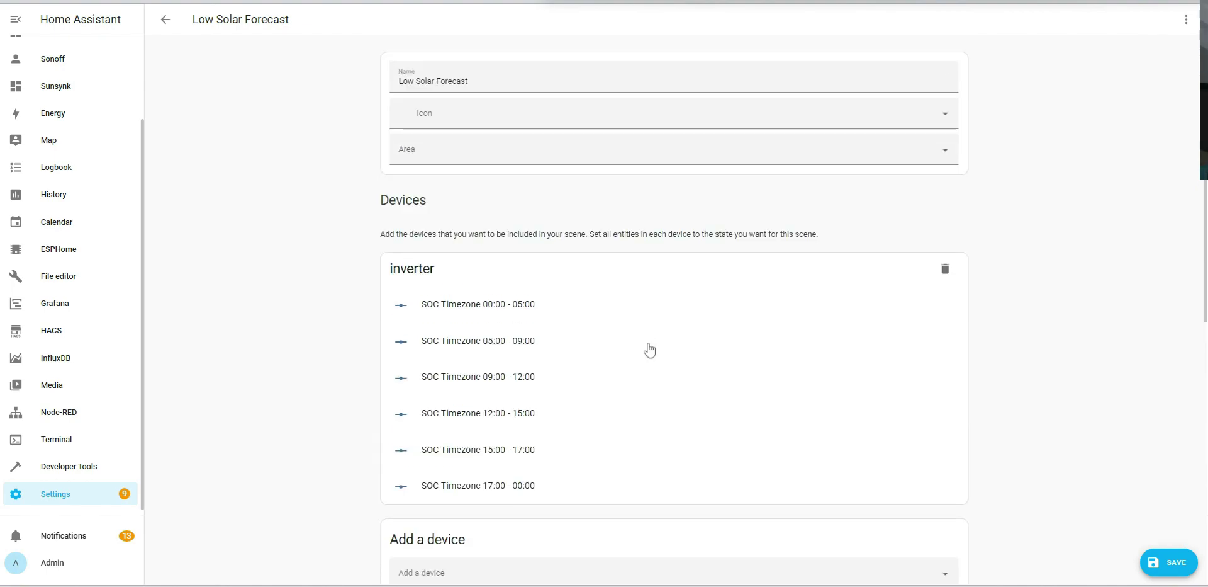
scroll(649, 365, down, 8)
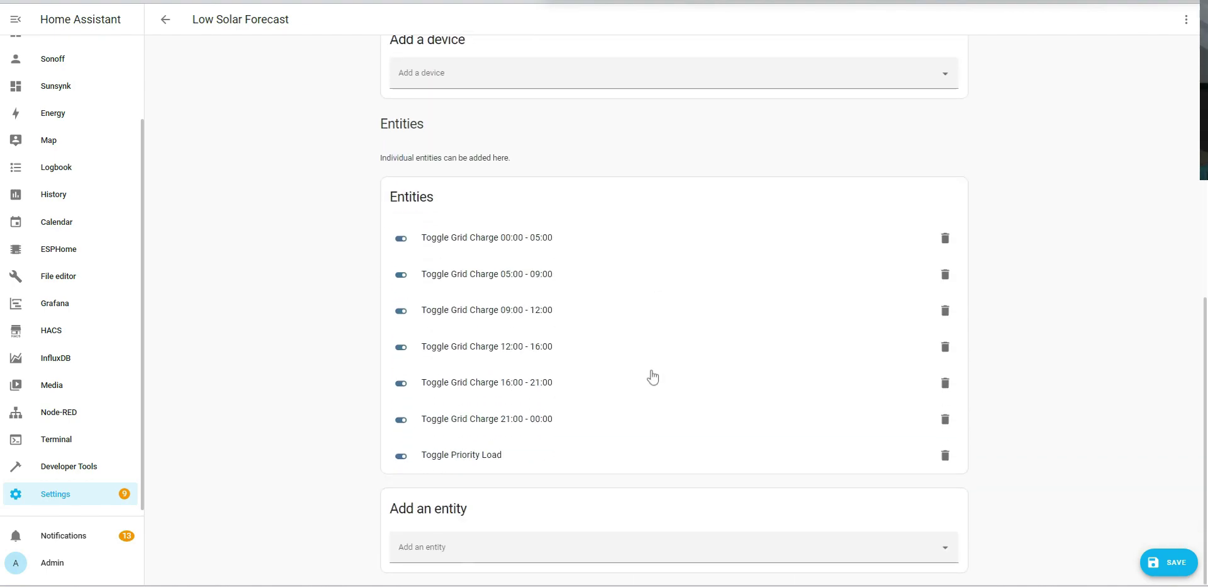
click(1171, 564)
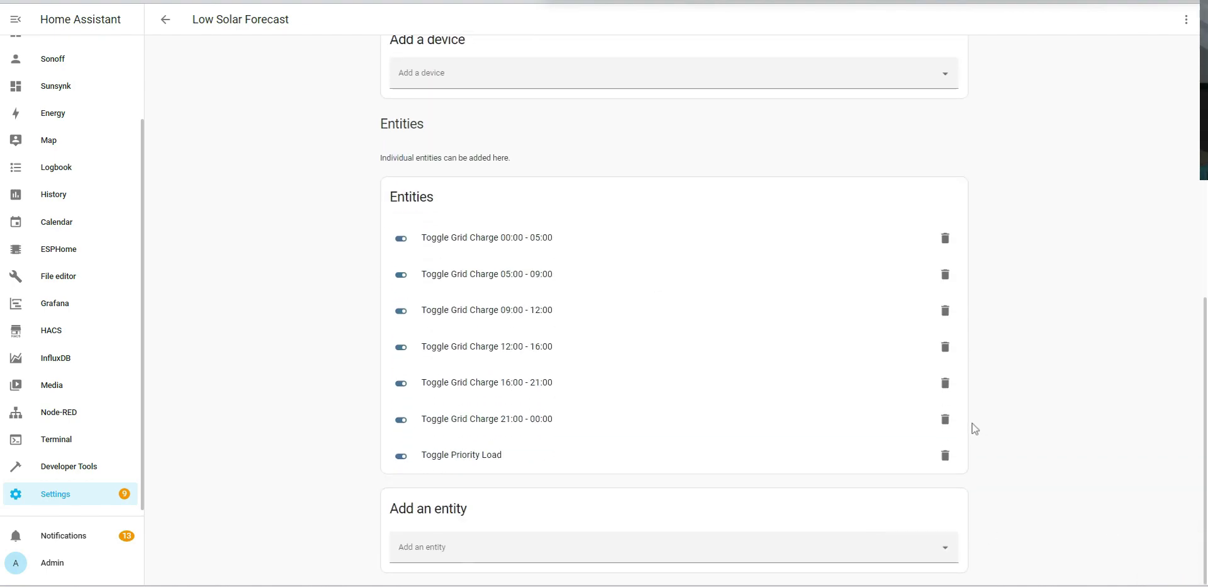
- Return to the list of scenes, checking the saved Low Solar Forecast scene once more
scroll(623, 337, up, 8)
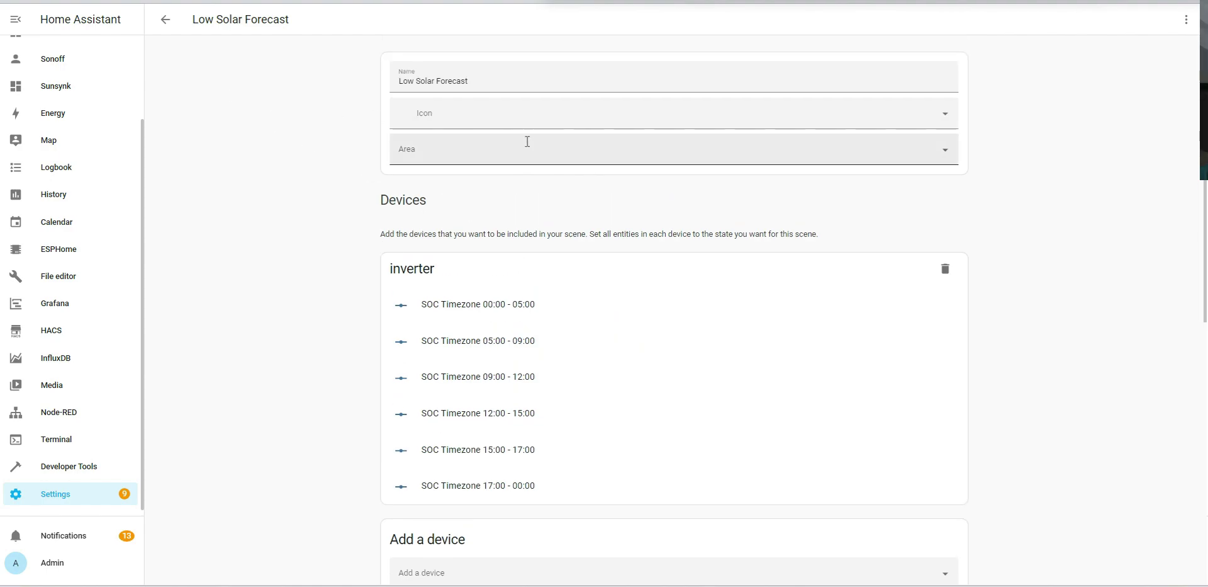
click(165, 24)
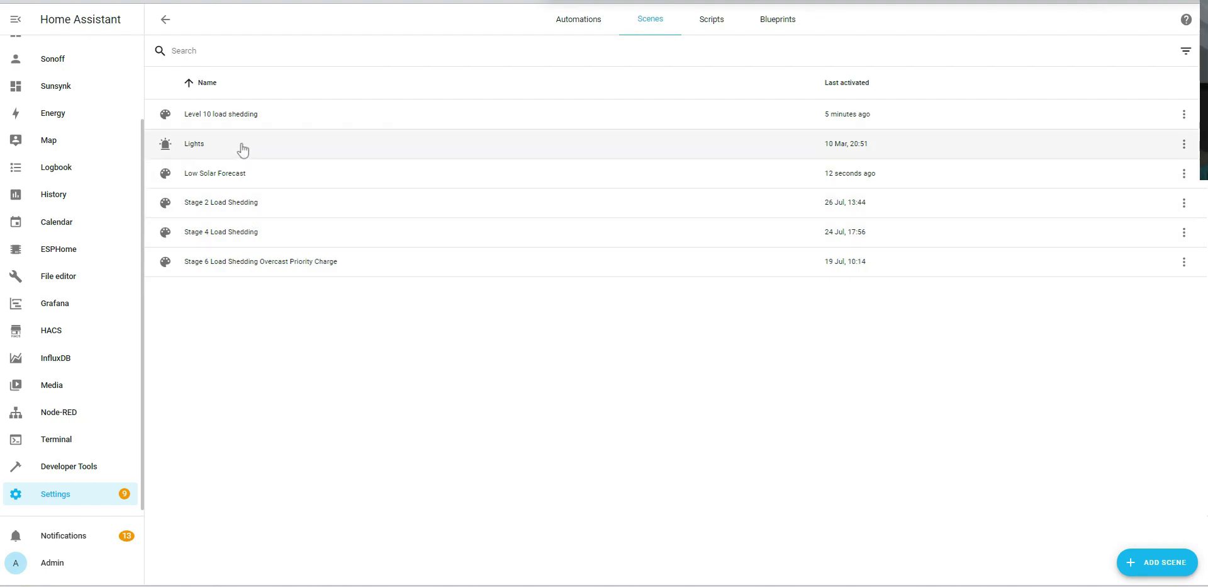
click(599, 180)
click(163, 23)
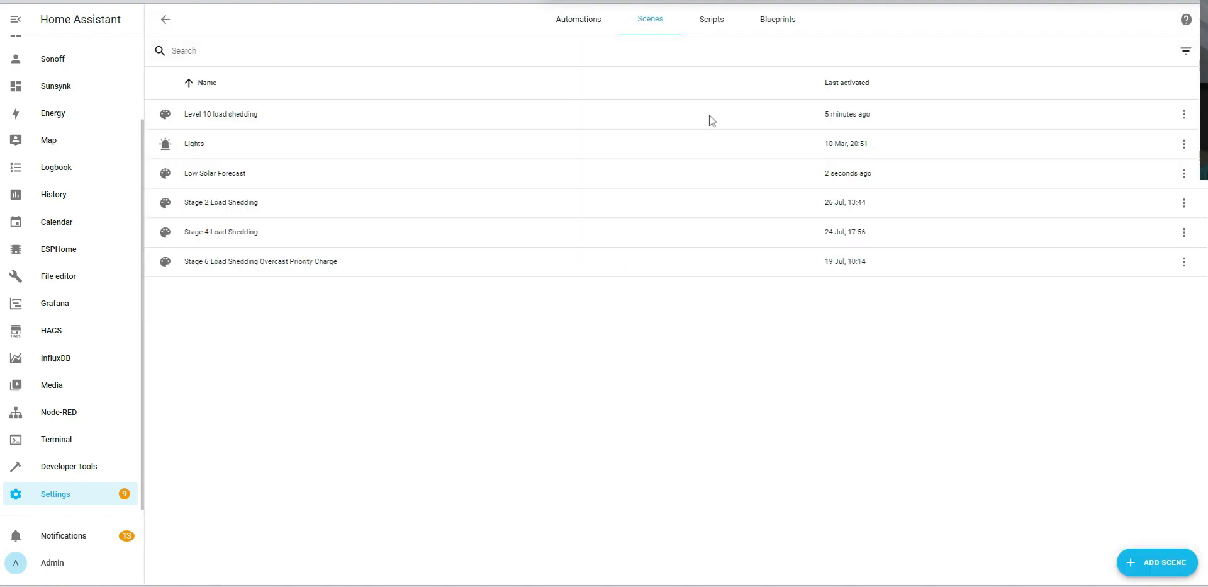
- Duplicate the Low Solar Forecast scene and name the copy "High Solar Forecast"
click(1184, 176)
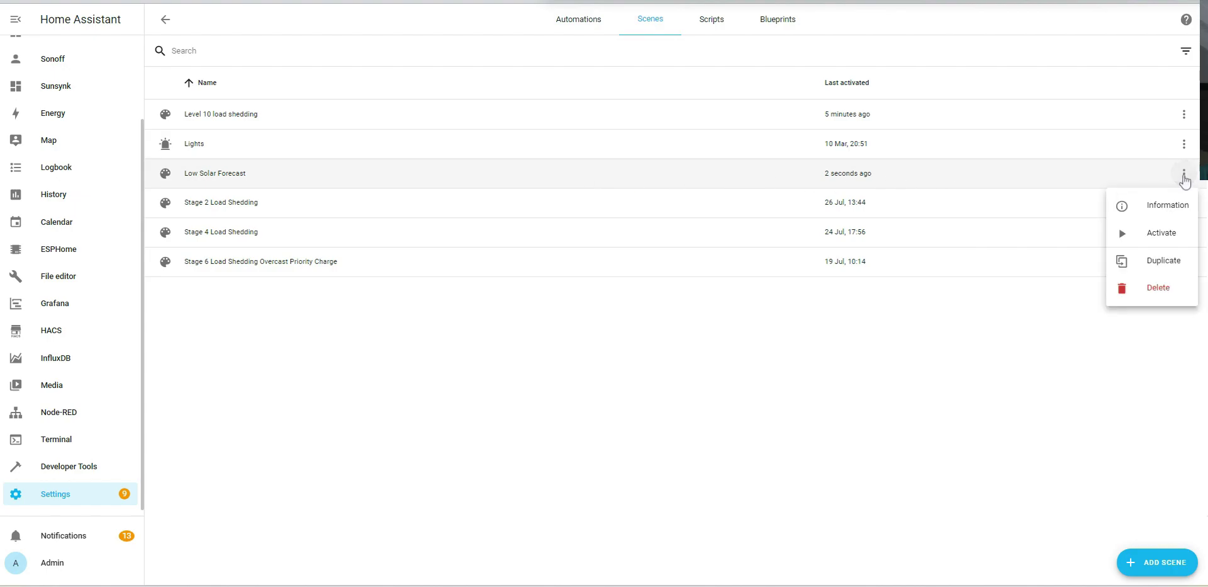
click(1175, 260)
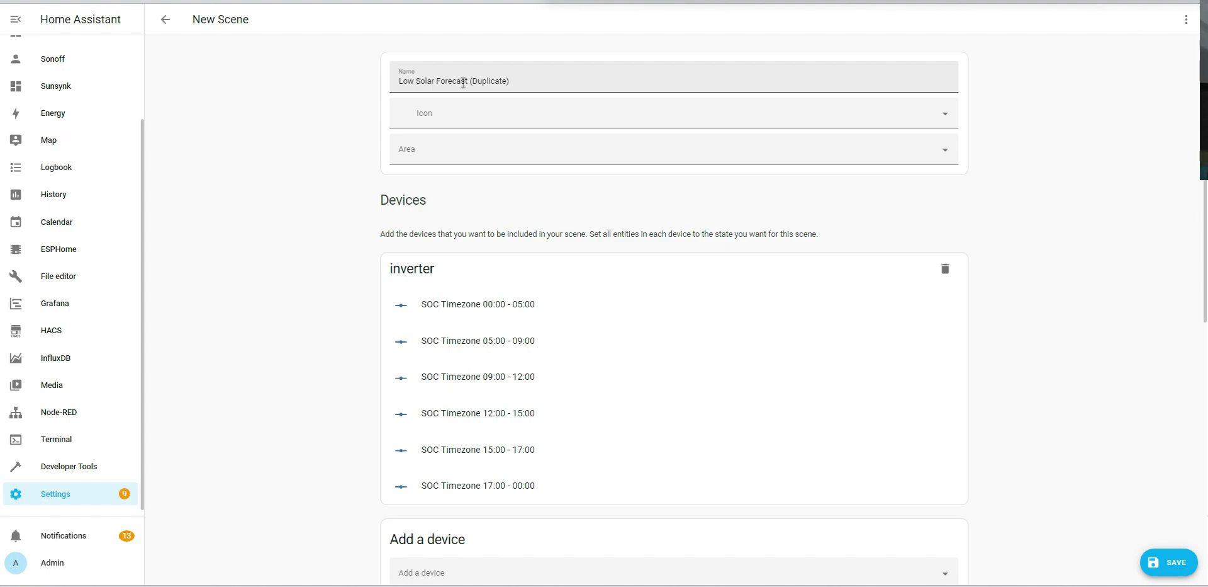
double_click(406, 81)
text(Highg)
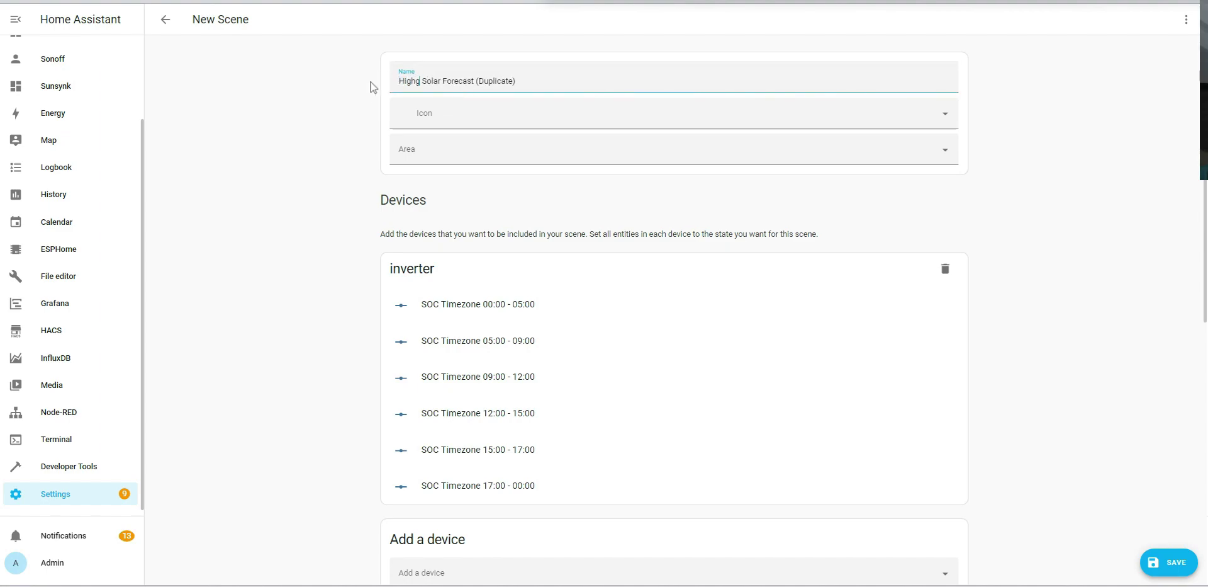
key(BackSpace)
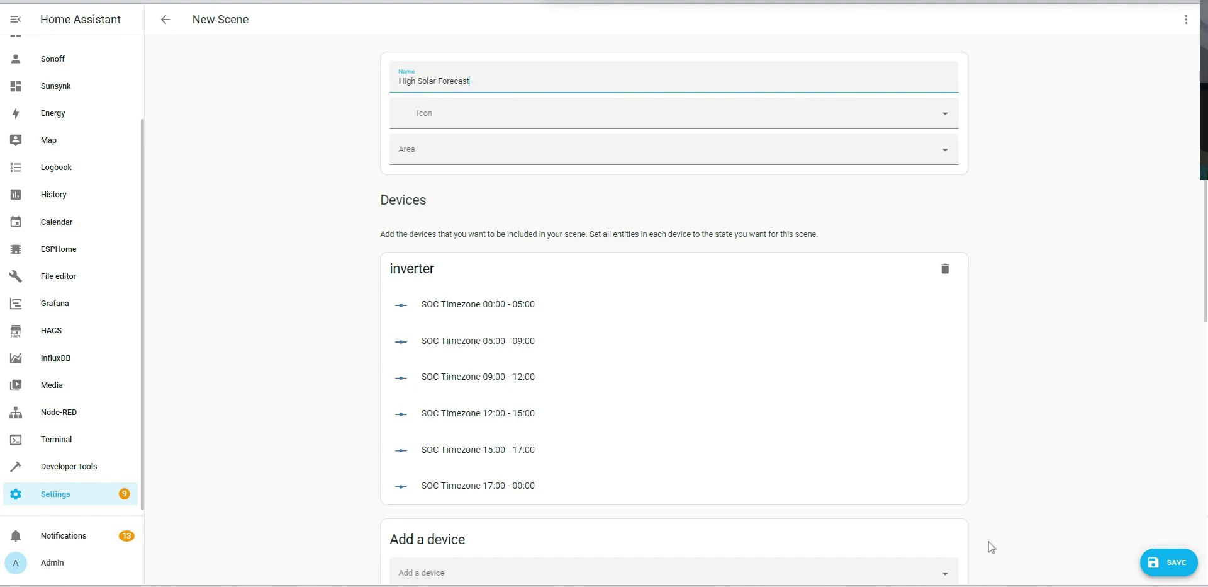
- Save the High Solar Forecast scene and check the charge level of SOC Timezone 00:00 - 05:00
click(1174, 569)
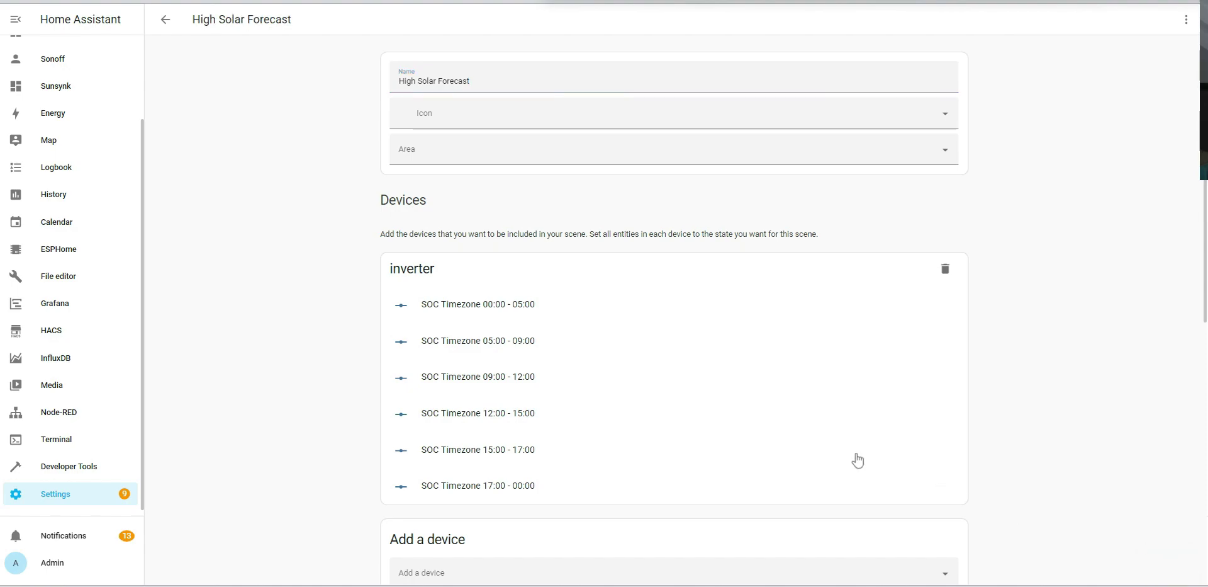
click(501, 308)
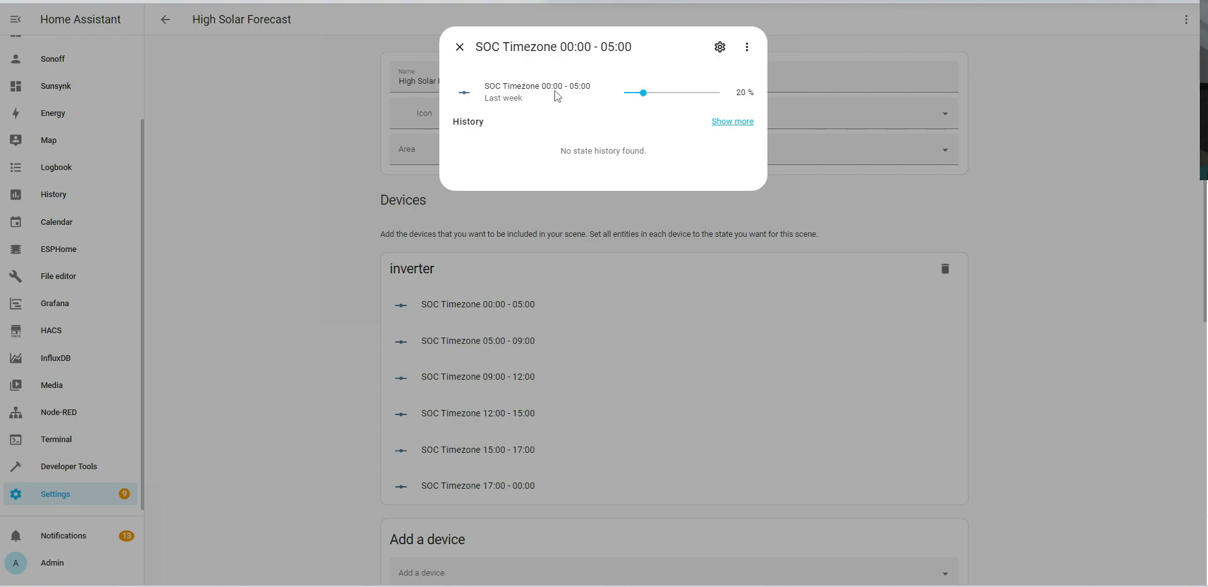
click(623, 215)
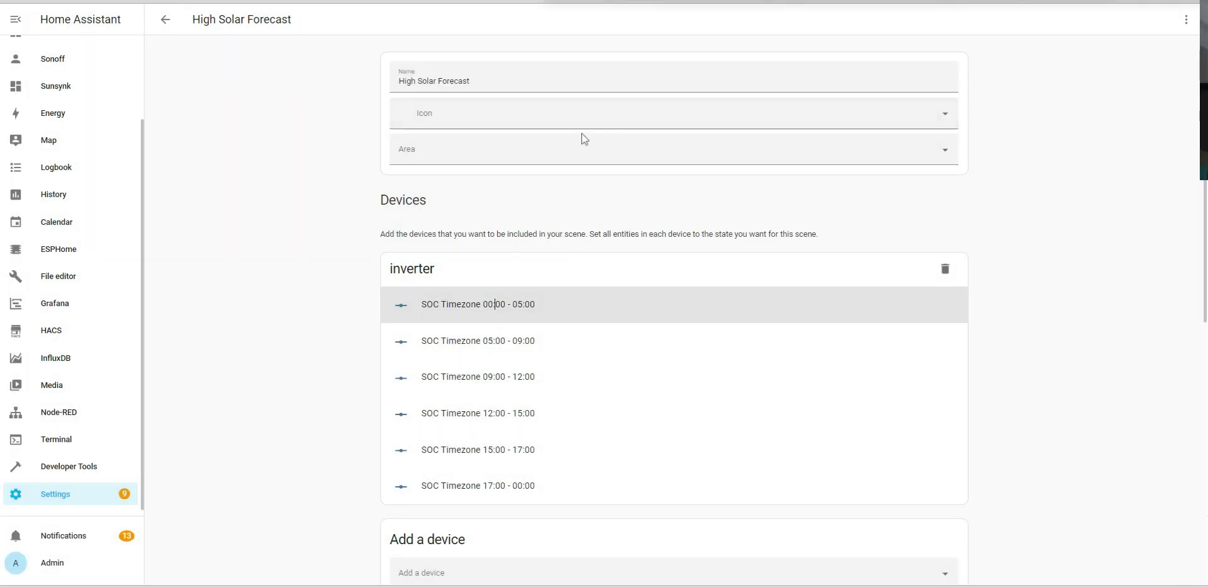
click(501, 308)
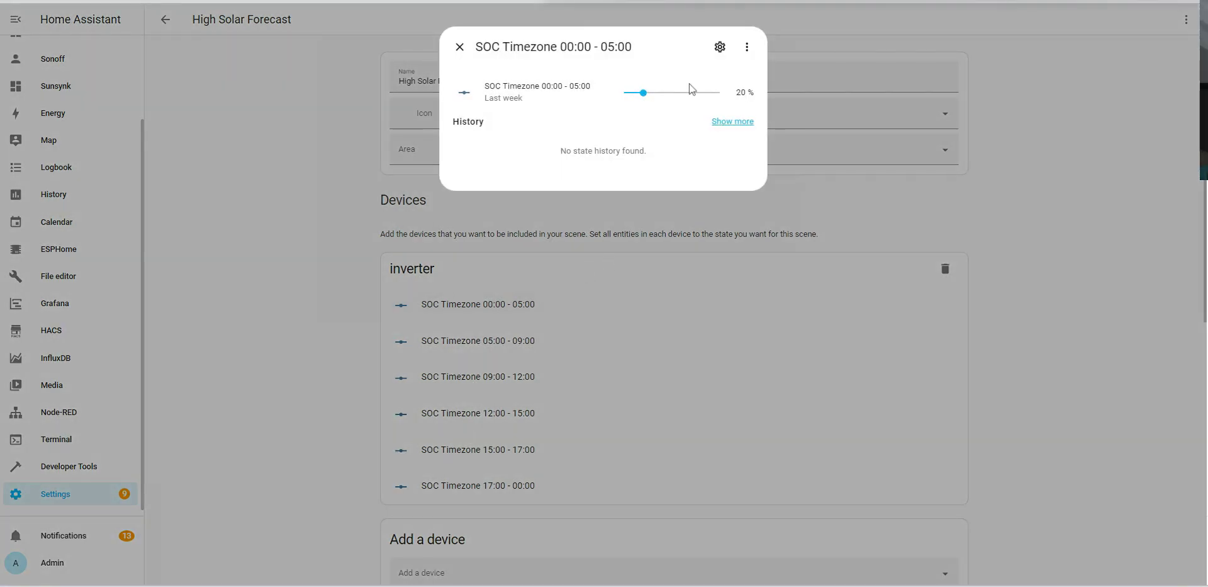
click(582, 273)
- Set SOC Timezone 05:00 - 09:00 and SOC Timezone 09:00 - 12:00 to 20 % in the High Solar Forecast scene
click(499, 342)
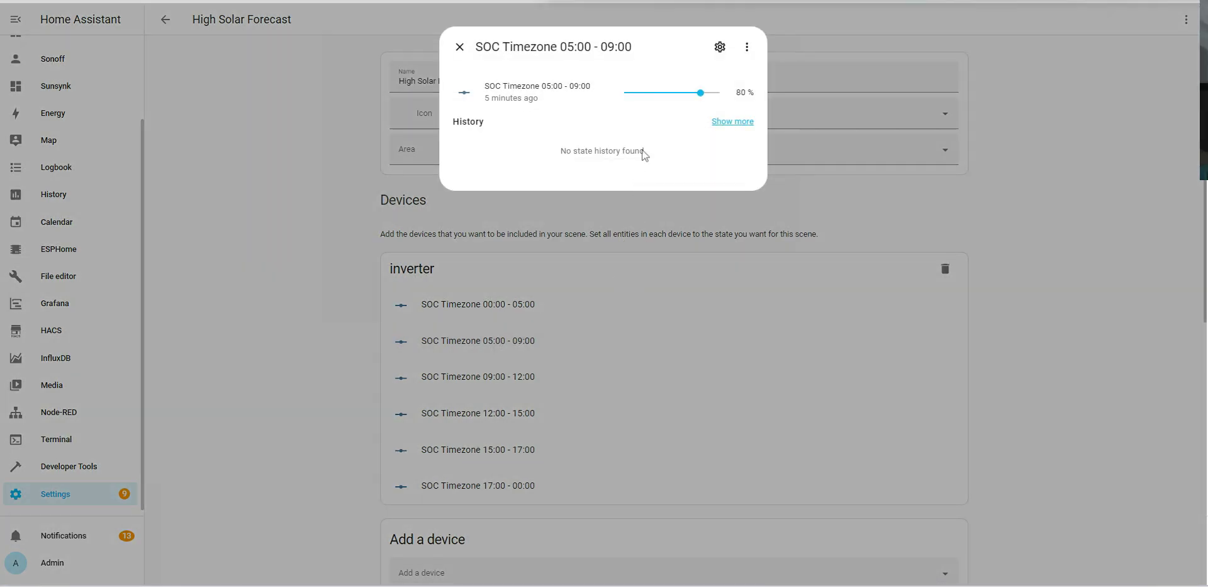
drag(701, 95, 643, 94)
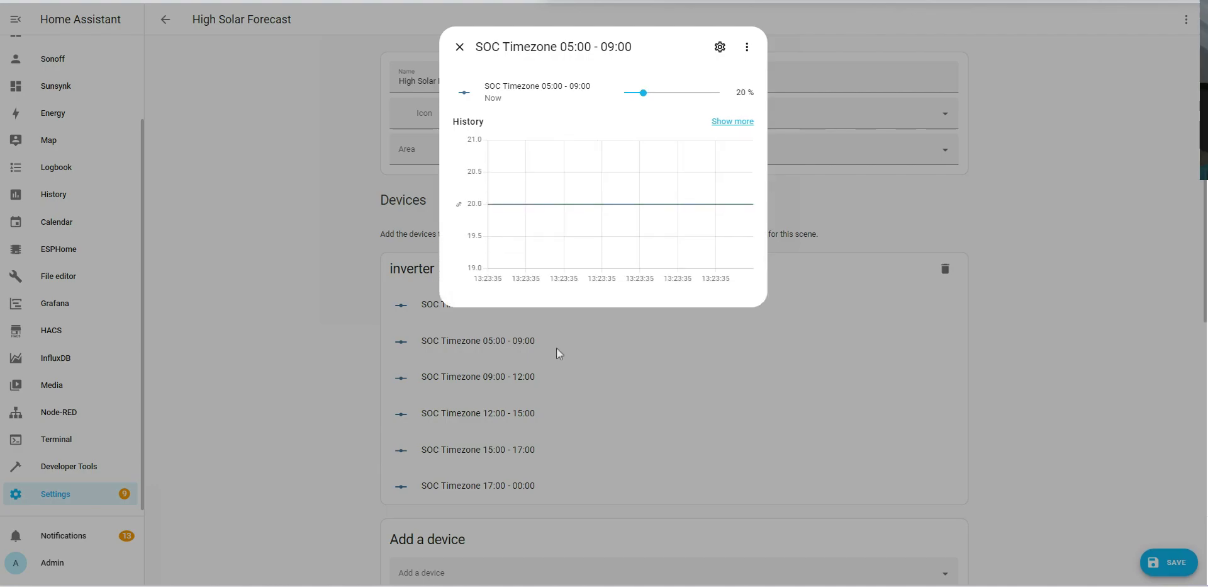
click(530, 380)
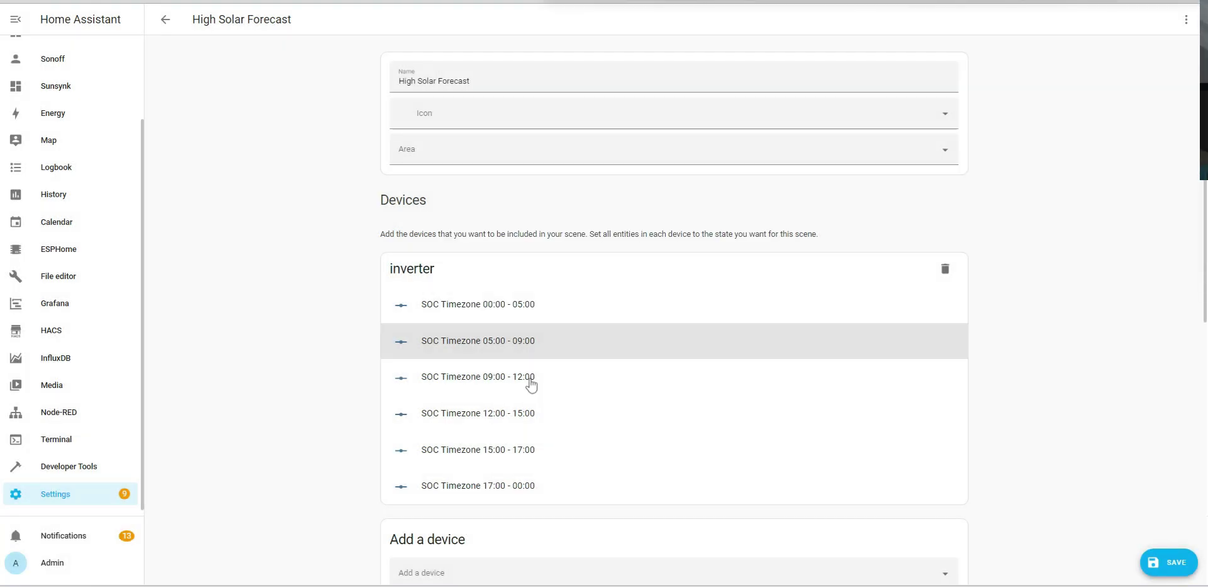
click(532, 382)
drag(701, 95, 643, 101)
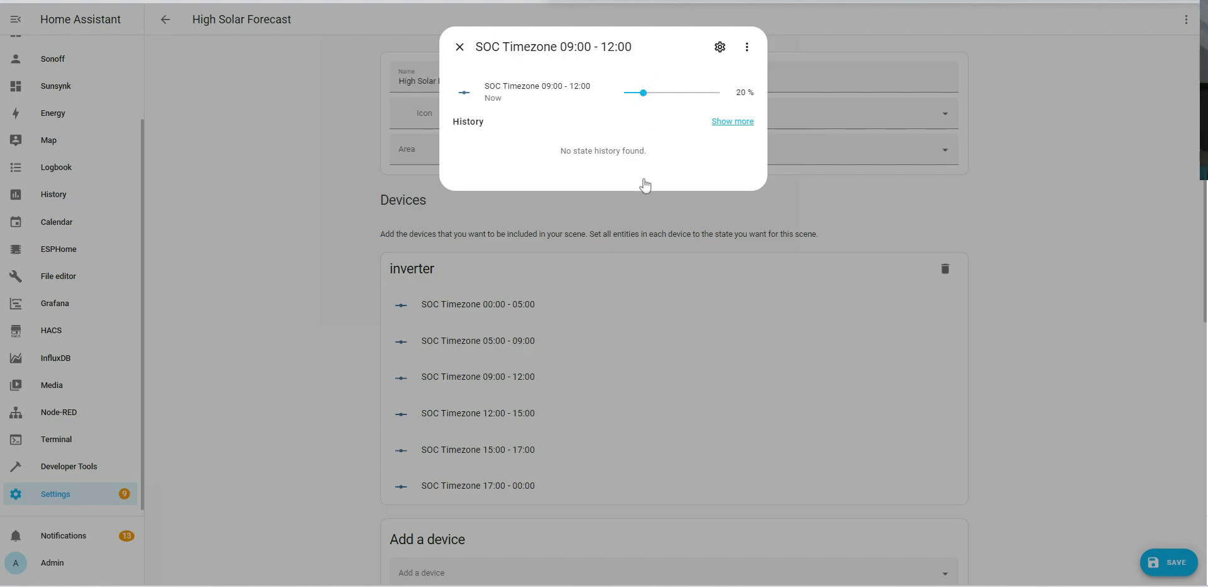
click(584, 392)
- Set SOC Timezone 12:00 - 15:00 and SOC Timezone 17:00 - 00:00 to 20 %
click(557, 417)
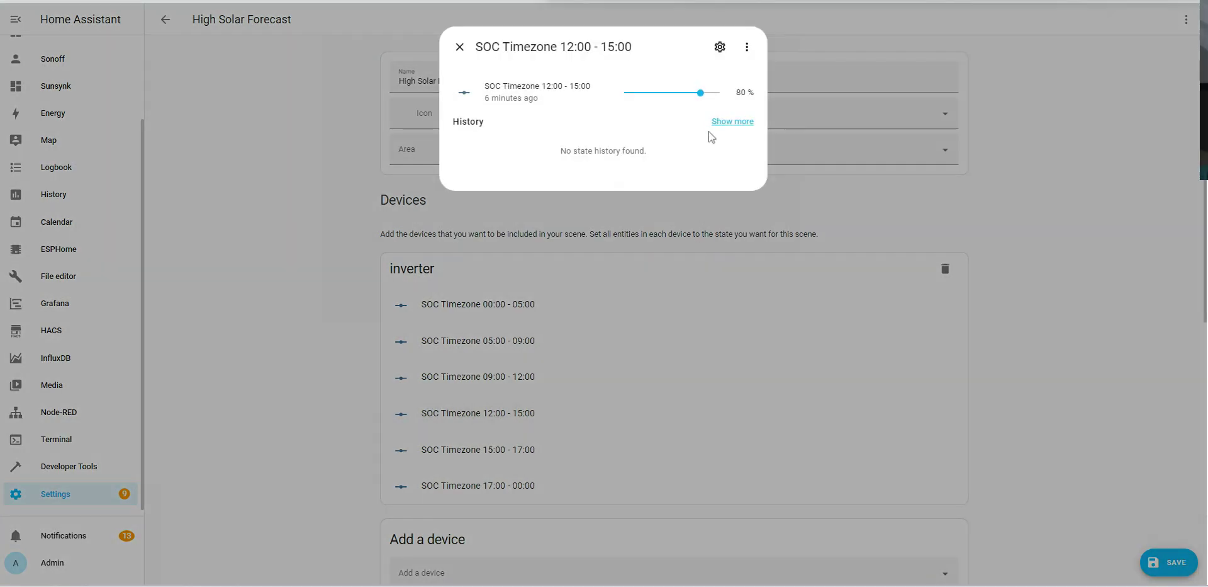
drag(703, 99, 644, 100)
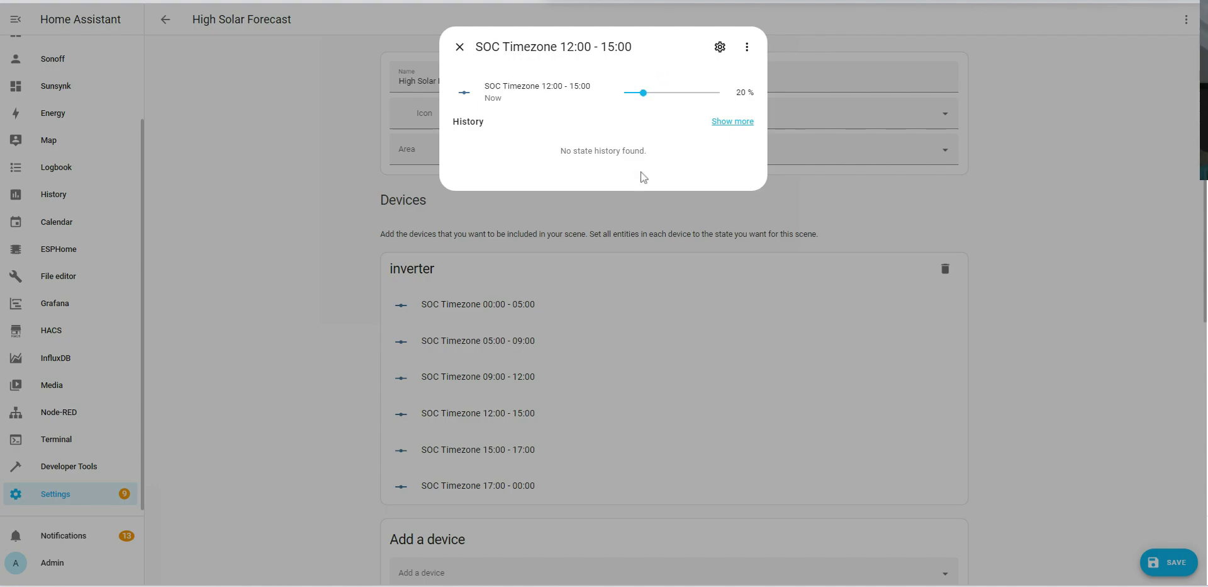
click(561, 444)
click(562, 448)
click(529, 485)
click(532, 487)
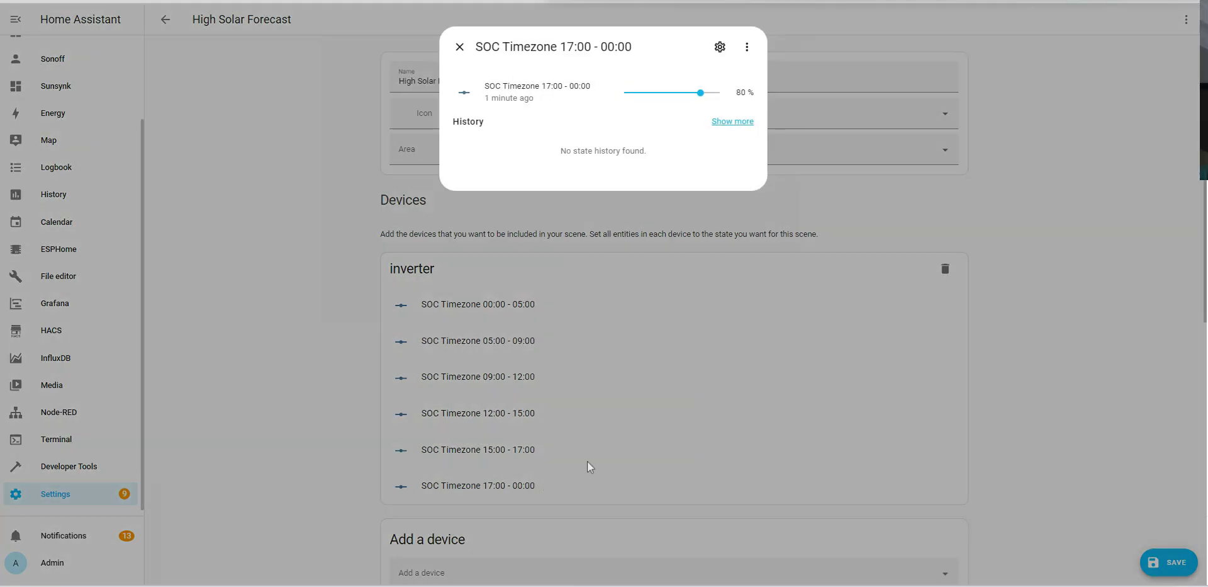
drag(703, 94, 645, 101)
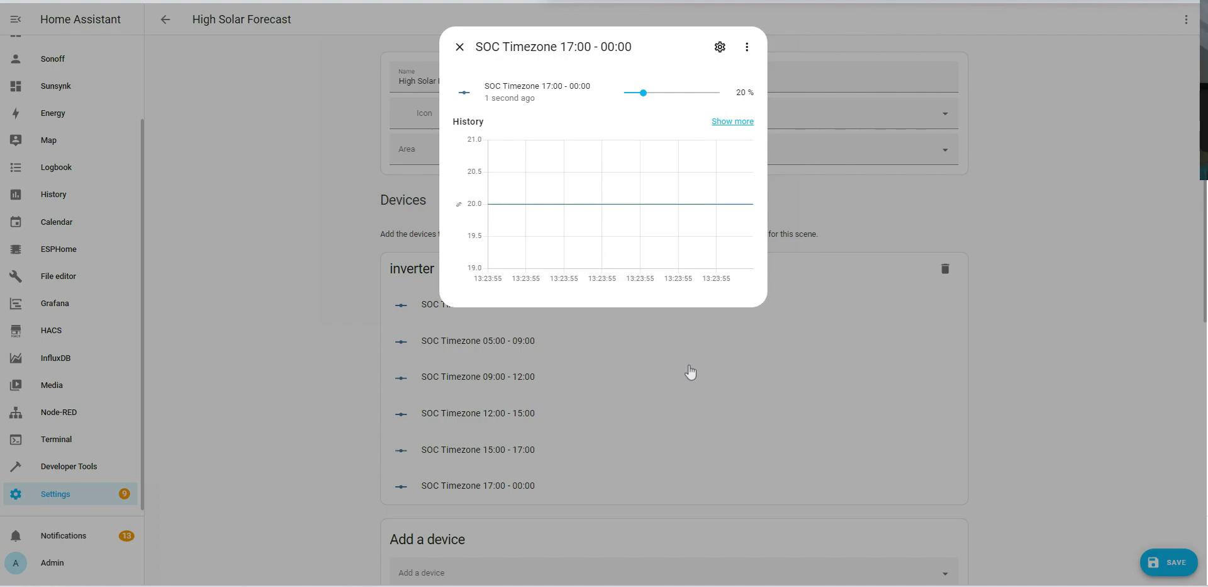
click(285, 410)
- Turn off Toggle Grid Charge 00:00 - 05:00 and Toggle Grid Charge 05:00 - 09:00 in the scene's entities
scroll(628, 364, down, 8)
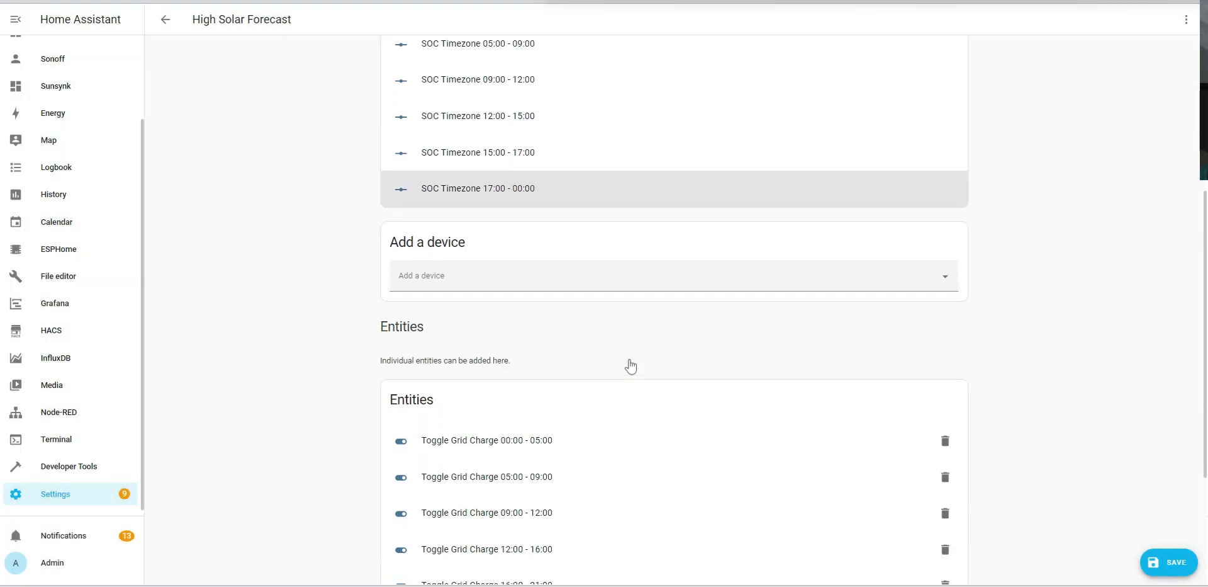
click(549, 237)
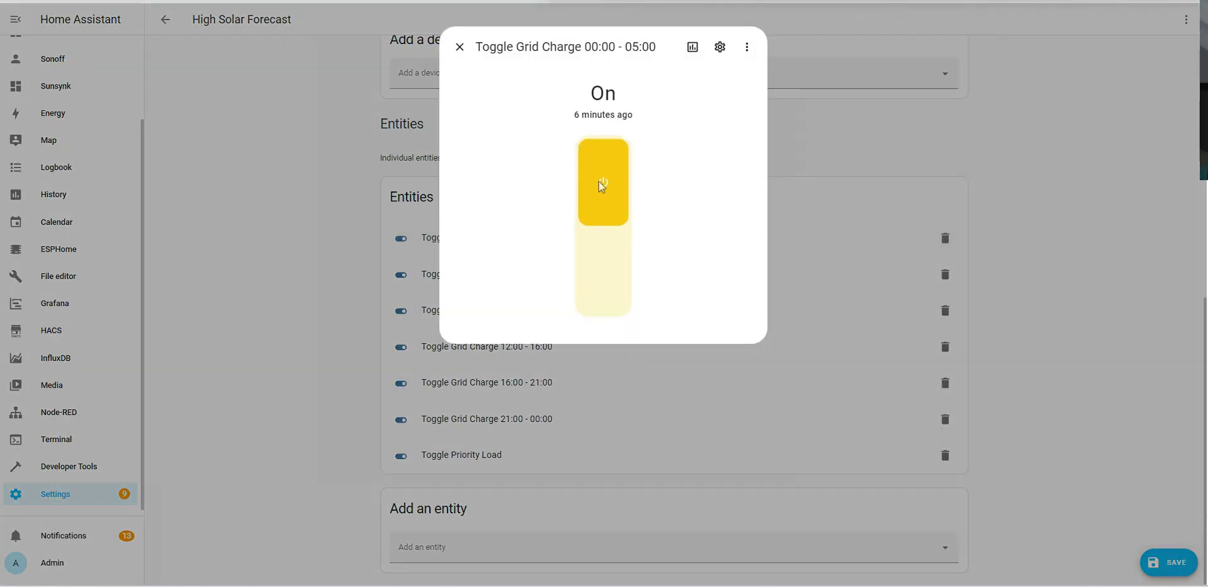
click(601, 184)
click(434, 269)
click(433, 274)
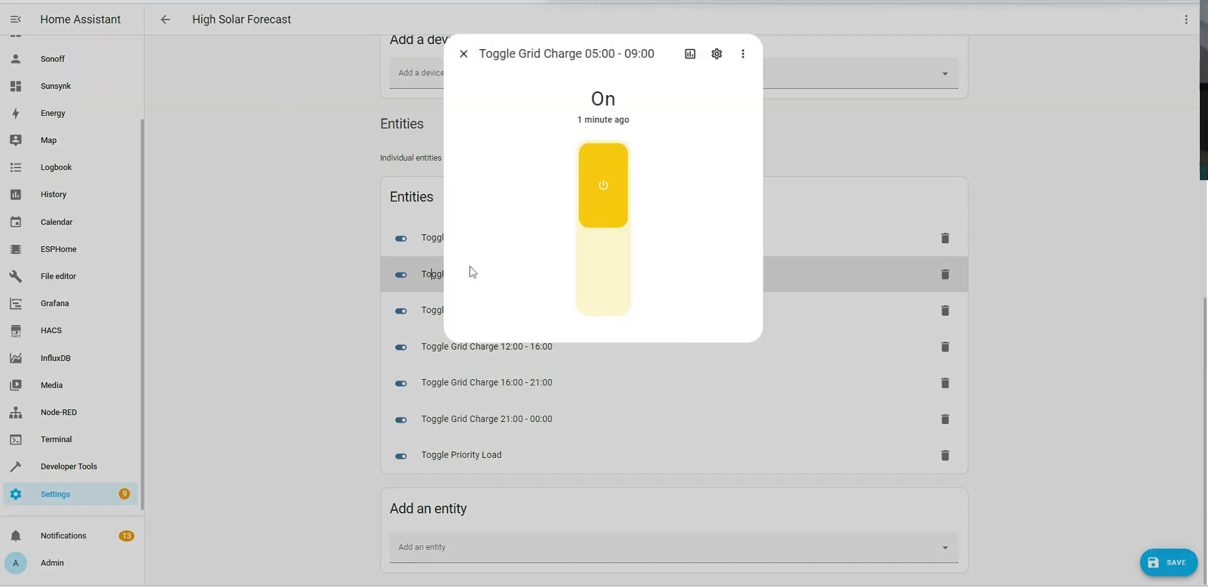
click(605, 184)
click(428, 316)
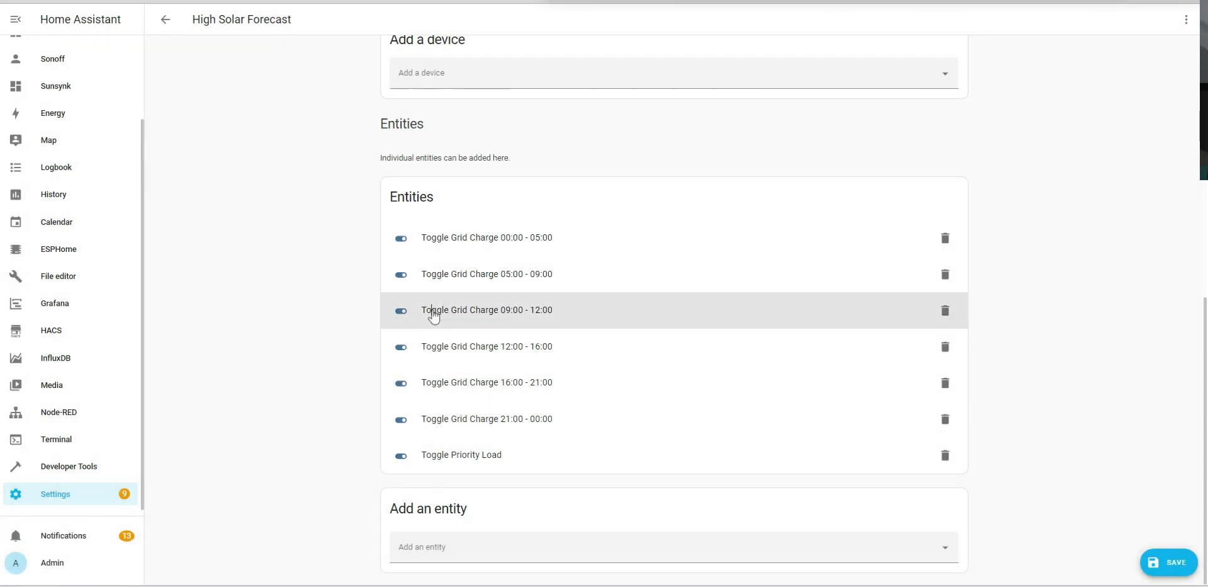
- Turn off Toggle Grid Charge 09:00 - 12:00 and Toggle Grid Charge 12:00 - 16:00
click(428, 310)
click(608, 188)
click(443, 354)
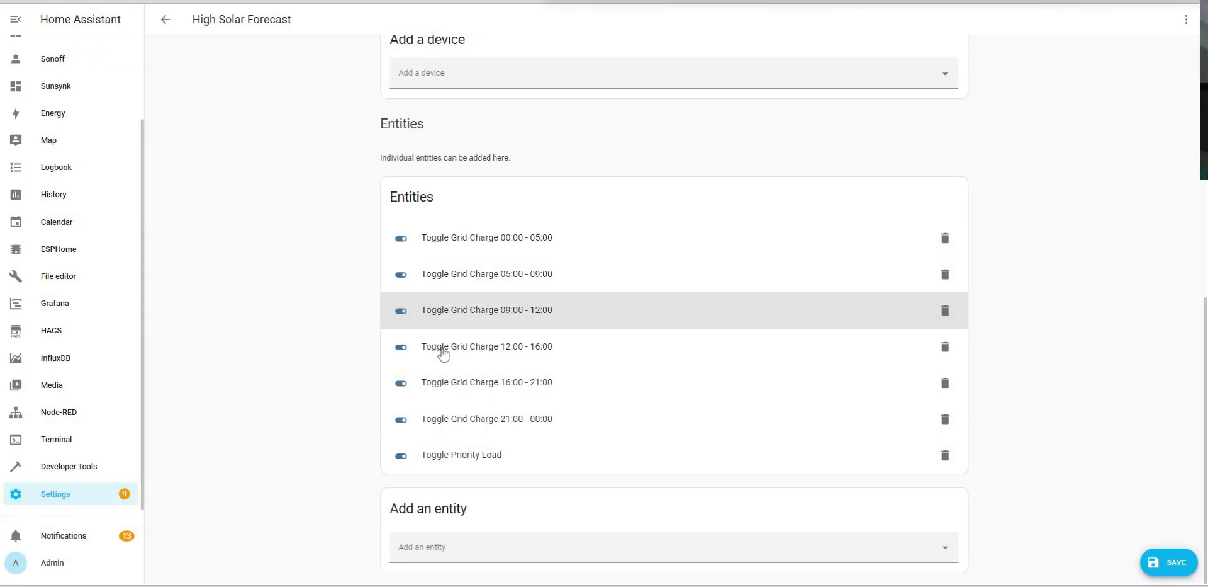
click(441, 348)
click(614, 207)
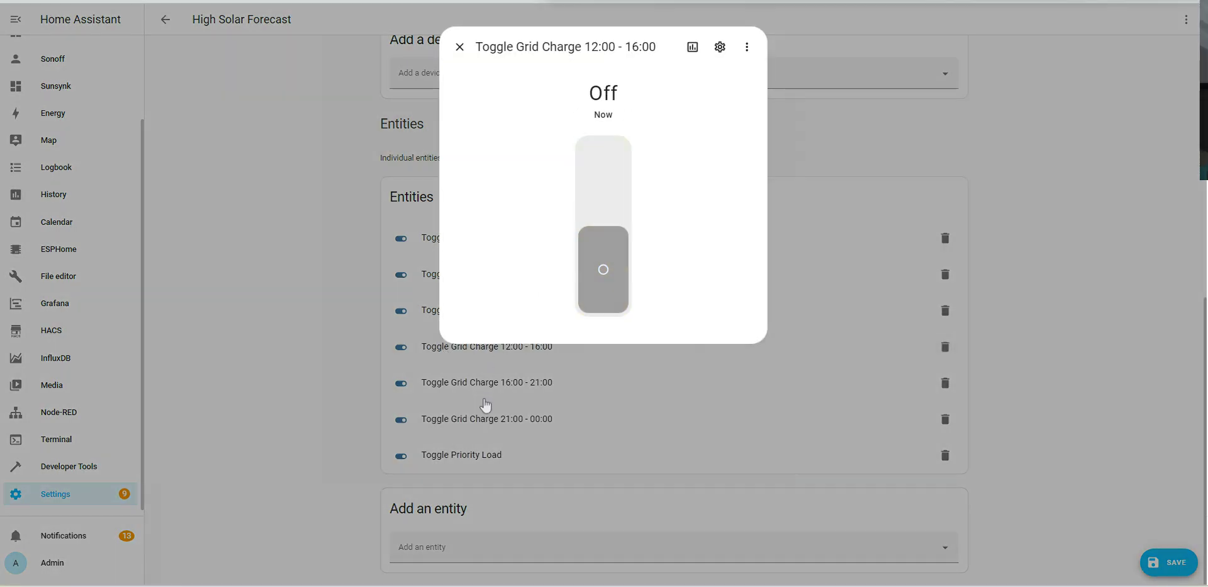
click(435, 352)
- Turn off Toggle Grid Charge 16:00 - 21:00 and Toggle Grid Charge 21:00 - 00:00
click(458, 387)
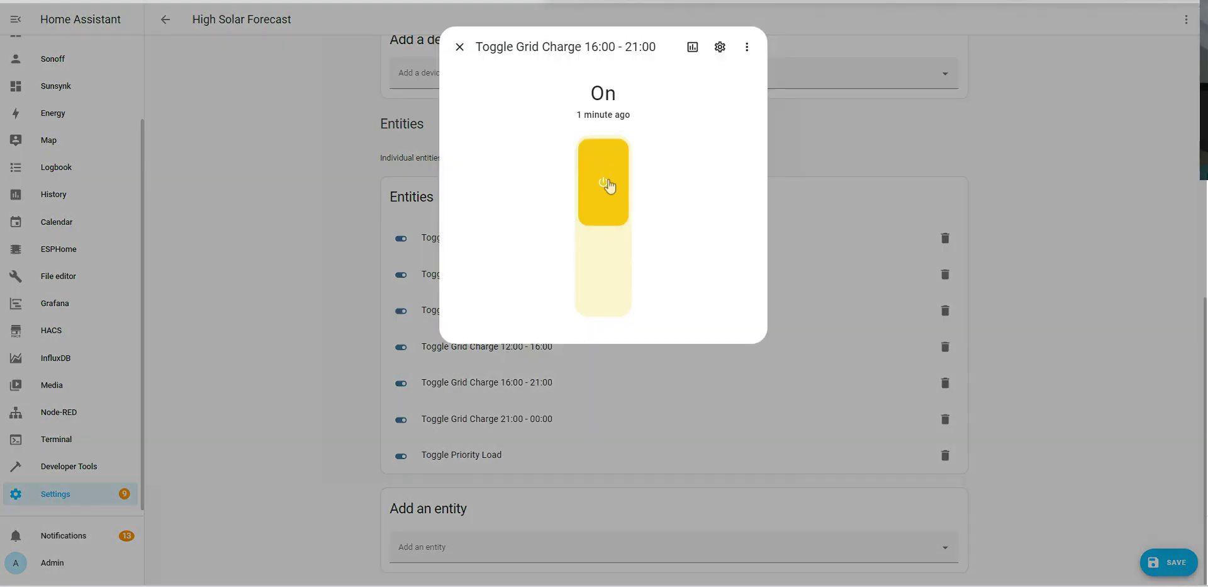
click(604, 204)
click(489, 388)
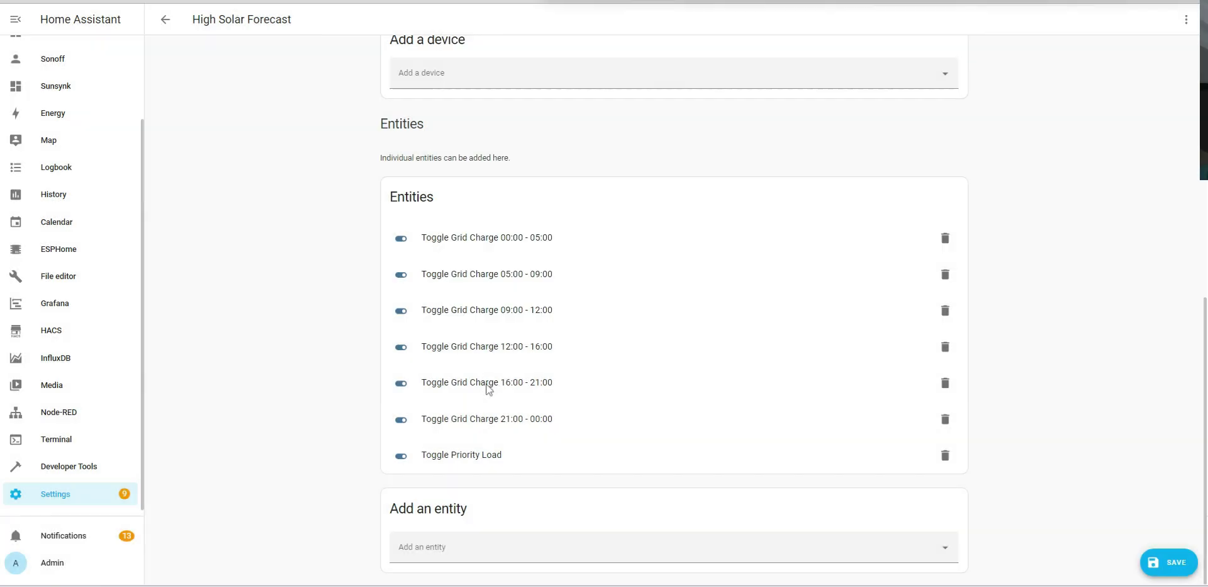
click(487, 388)
click(485, 403)
click(483, 419)
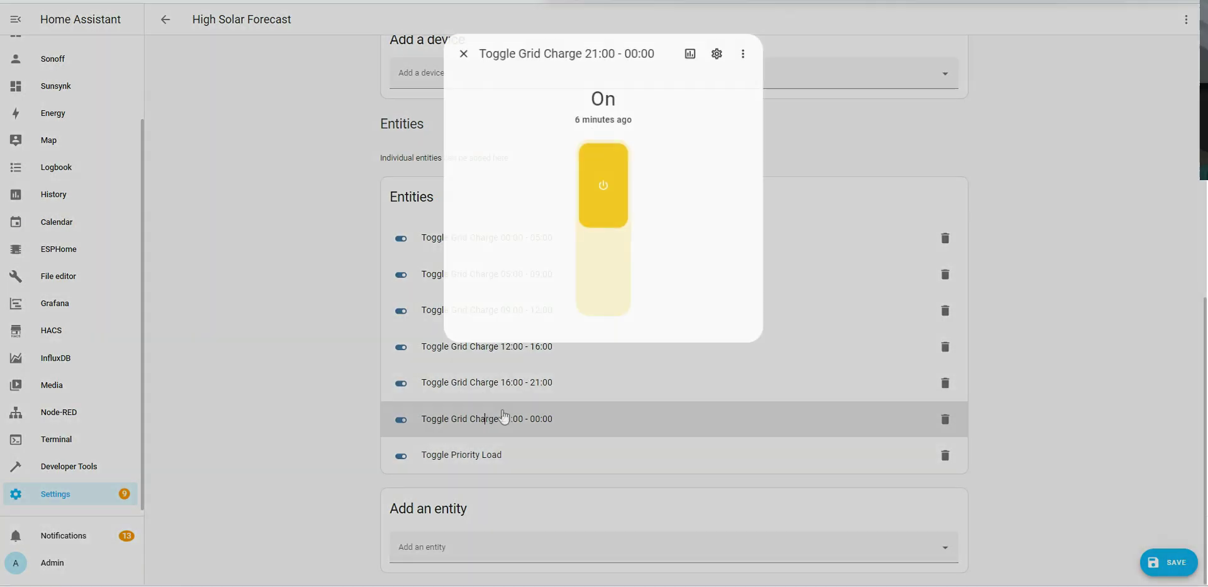
click(615, 192)
click(609, 430)
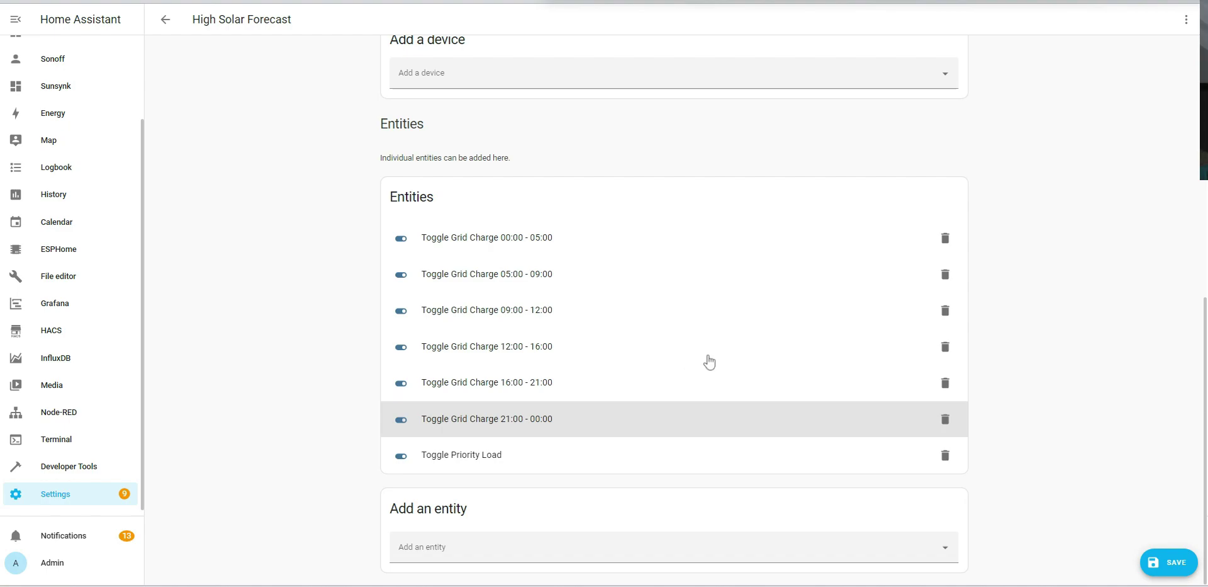
- Open the Low Solar Forecast scene from the list of scenes and set SOC Timezone 00:00 - 05:00 to 30 %
key(alt+Left)
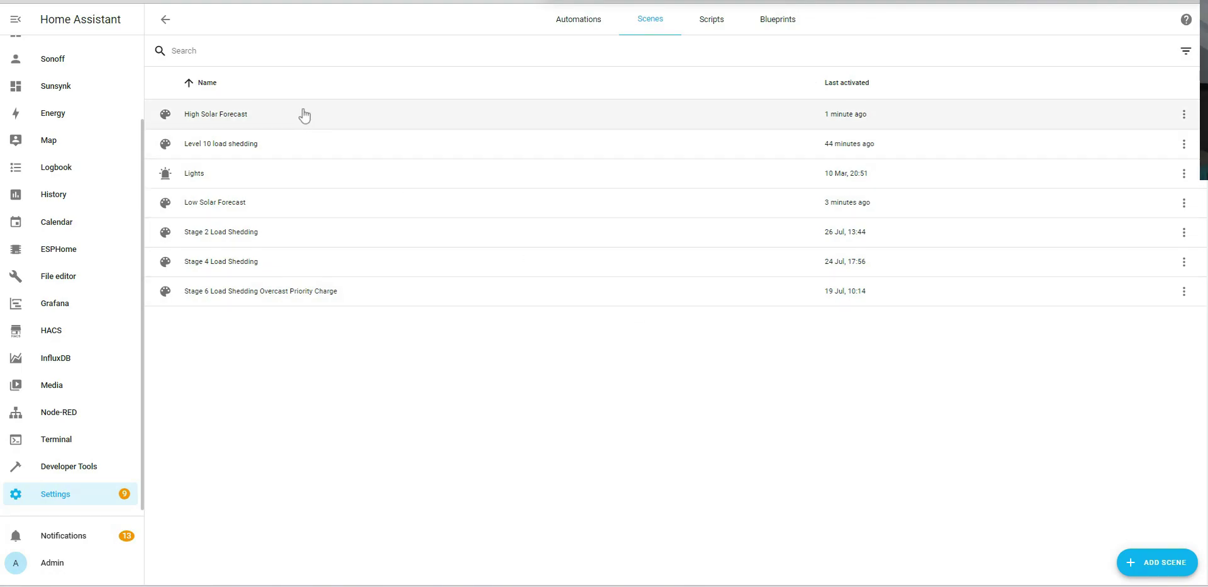
click(283, 210)
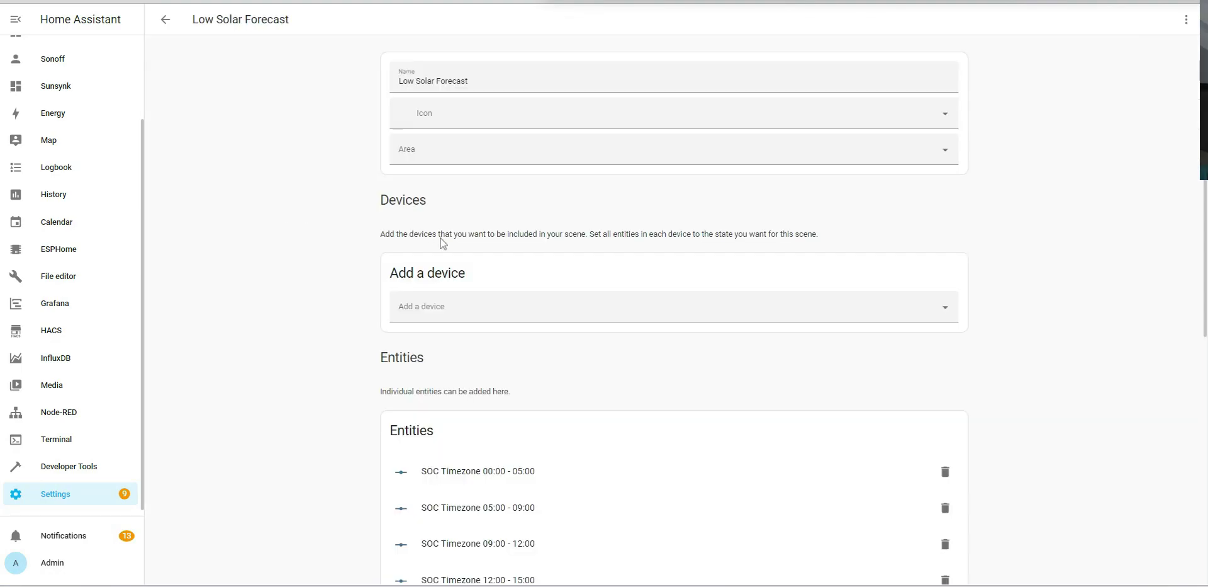
scroll(557, 406, down, 5)
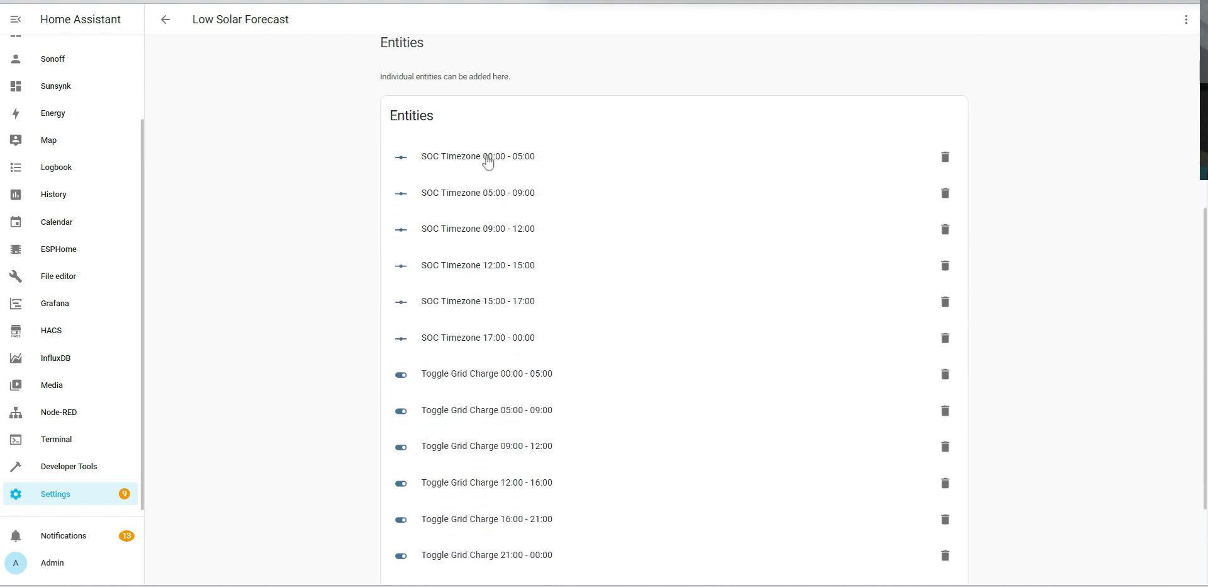
click(488, 160)
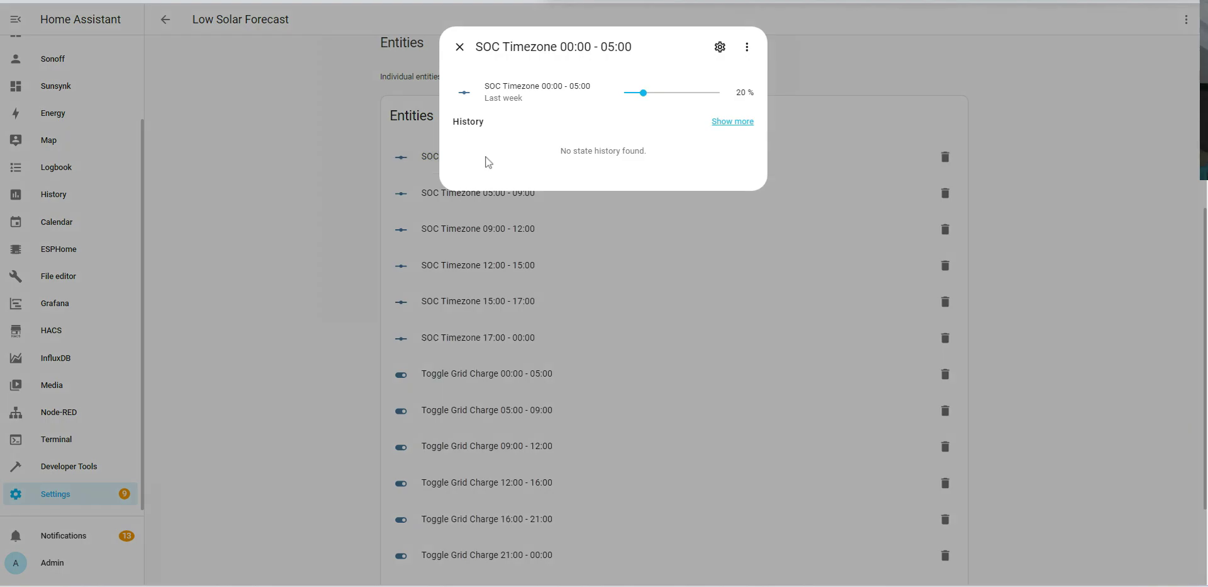
drag(643, 92, 653, 95)
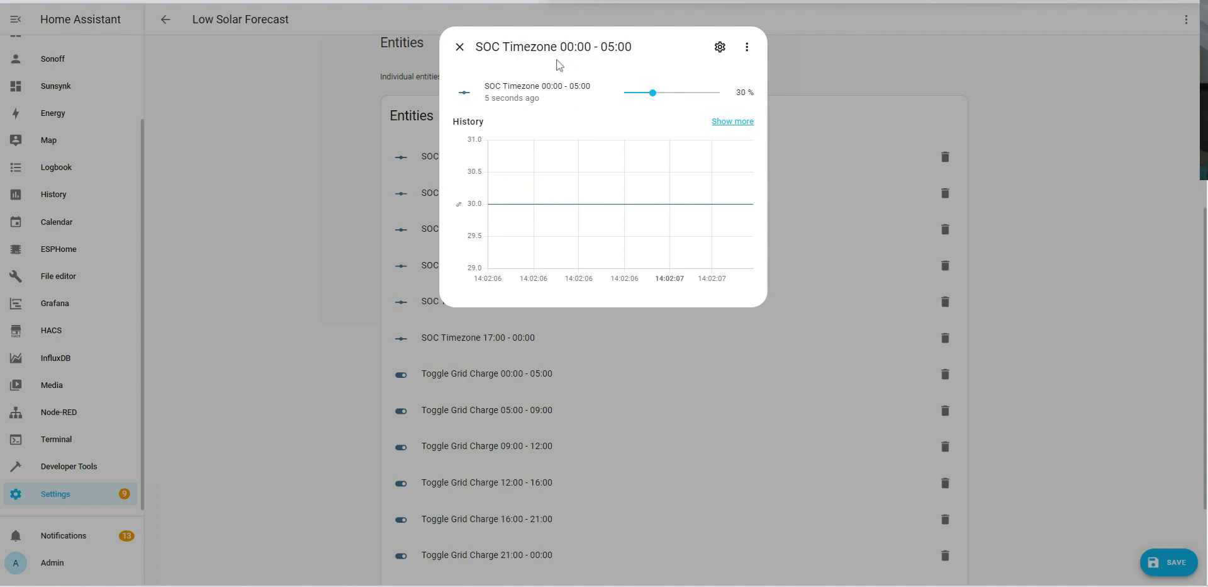
click(460, 47)
- Set SOC Timezone 05:00 - 09:00 to 30 % in the Low Solar Forecast scene
click(470, 195)
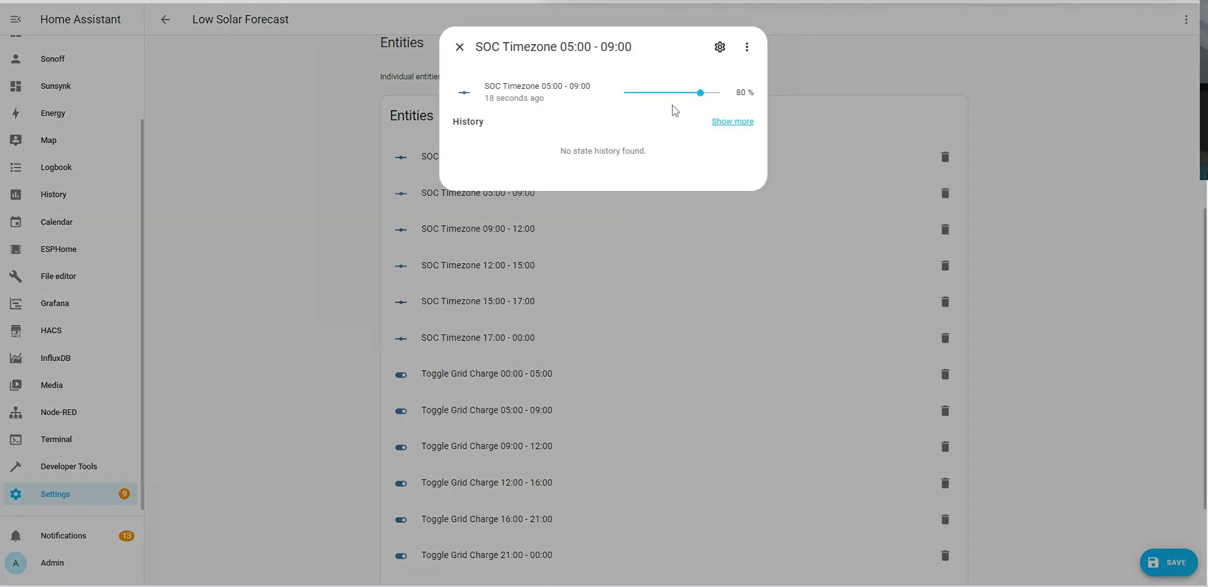
drag(702, 96, 654, 96)
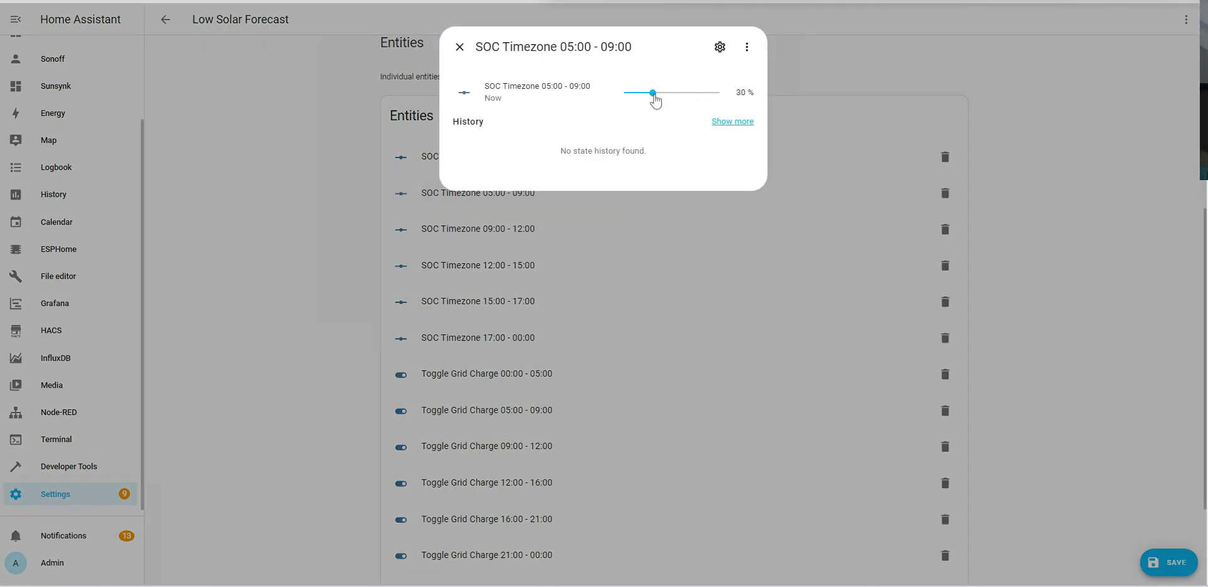
click(460, 47)
- Check the level of SOC Timezone 09:00 - 12:00 and set SOC Timezone 12:00 - 15:00 to 20 %
click(636, 230)
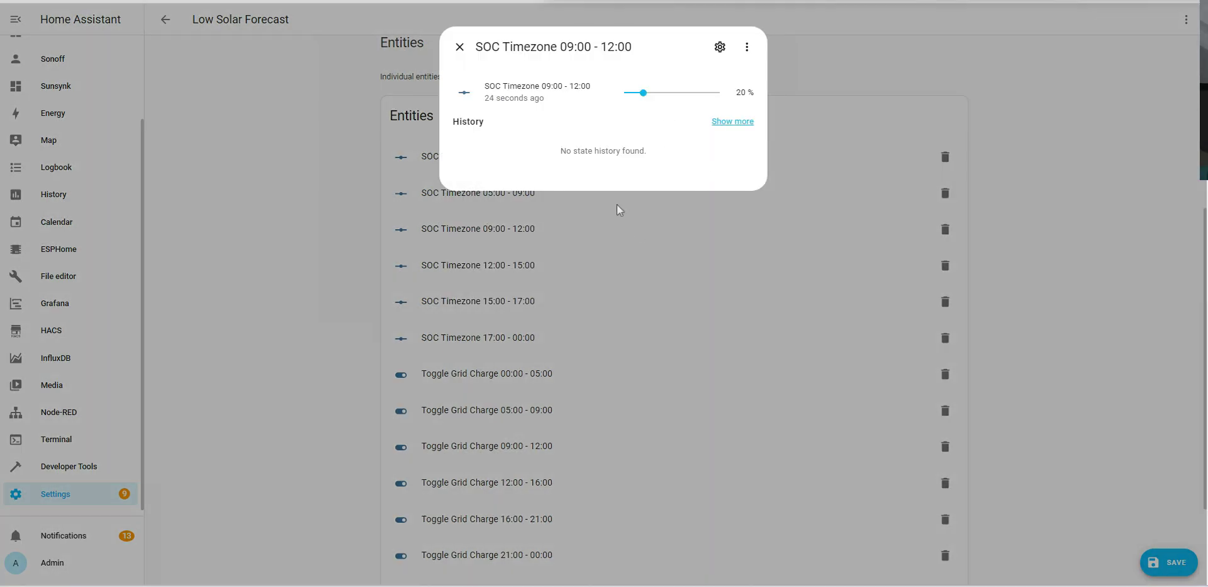
click(494, 266)
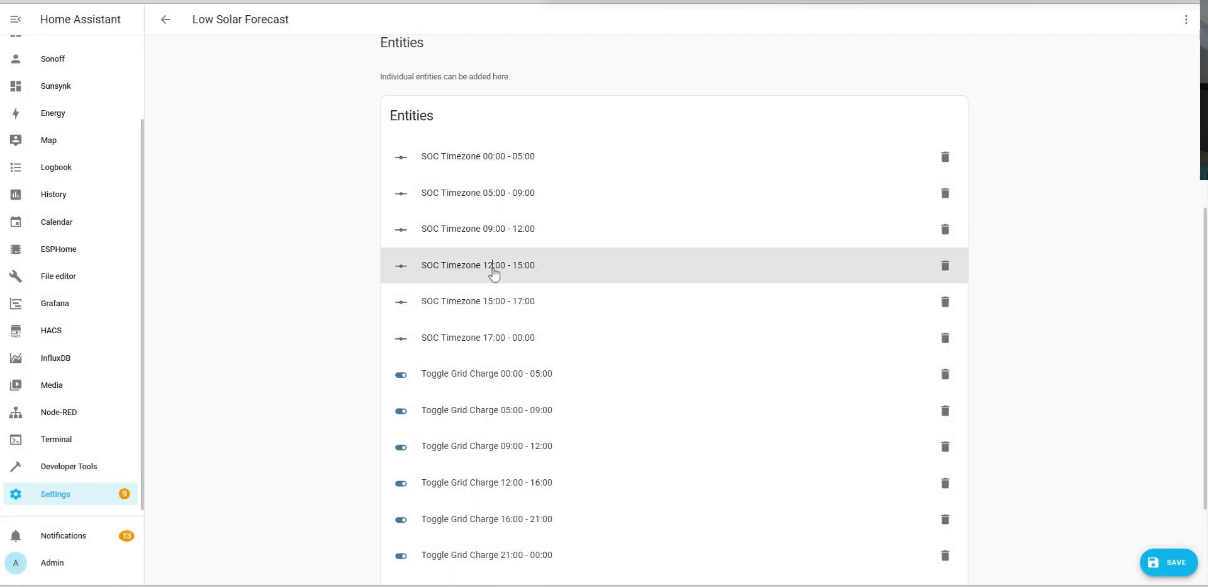
click(495, 266)
drag(698, 95, 643, 94)
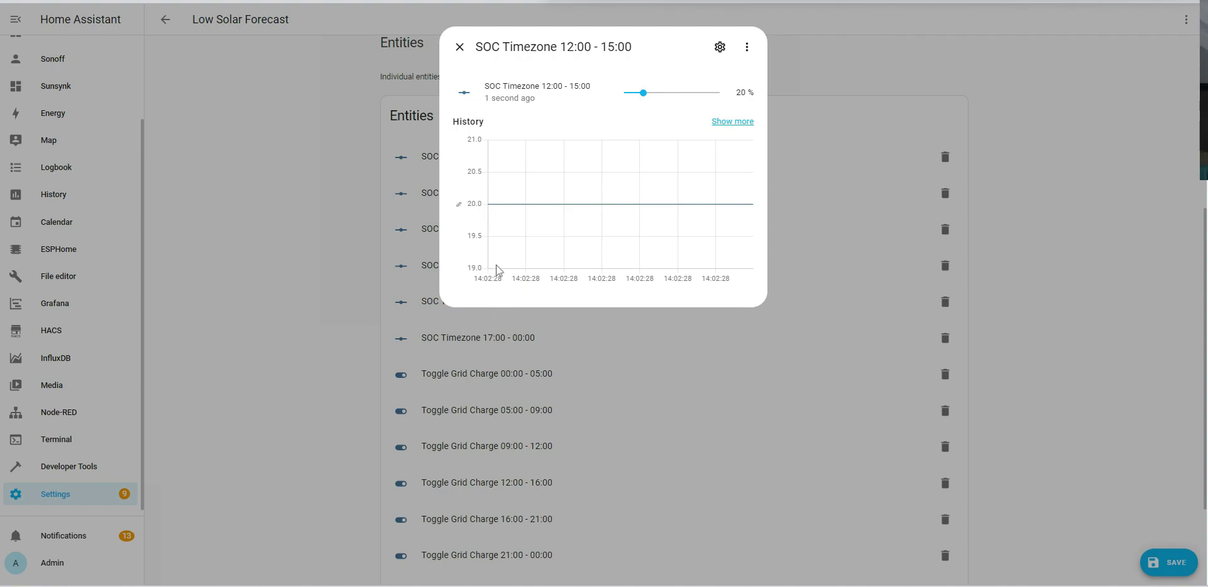
click(457, 50)
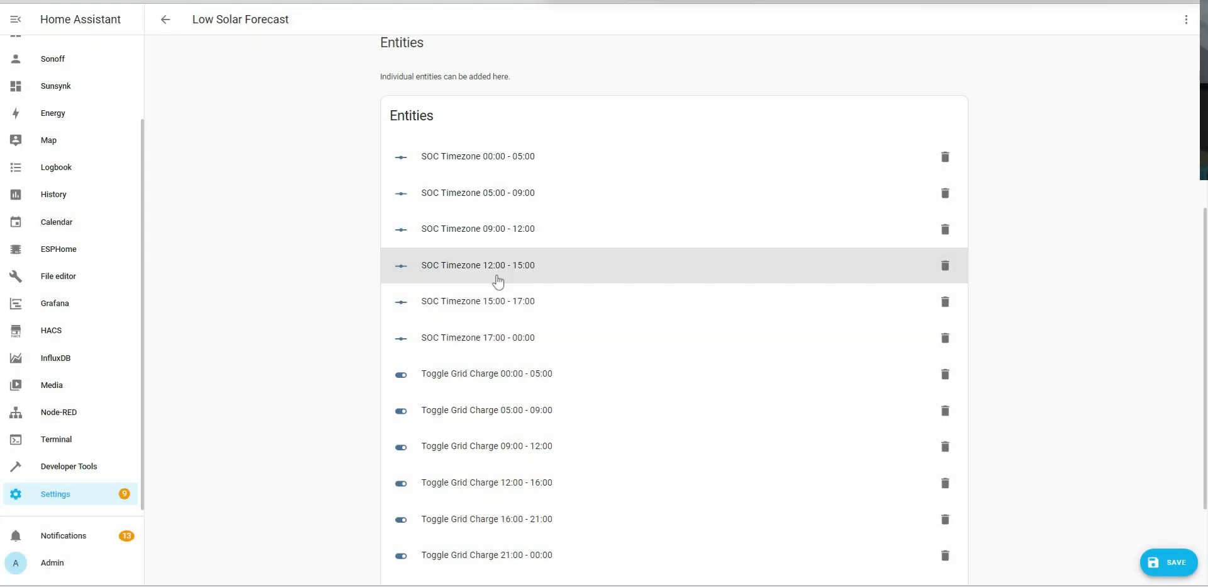
- Set SOC Timezone 15:00 - 17:00 to 40 % in the Low Solar Forecast scene
click(494, 302)
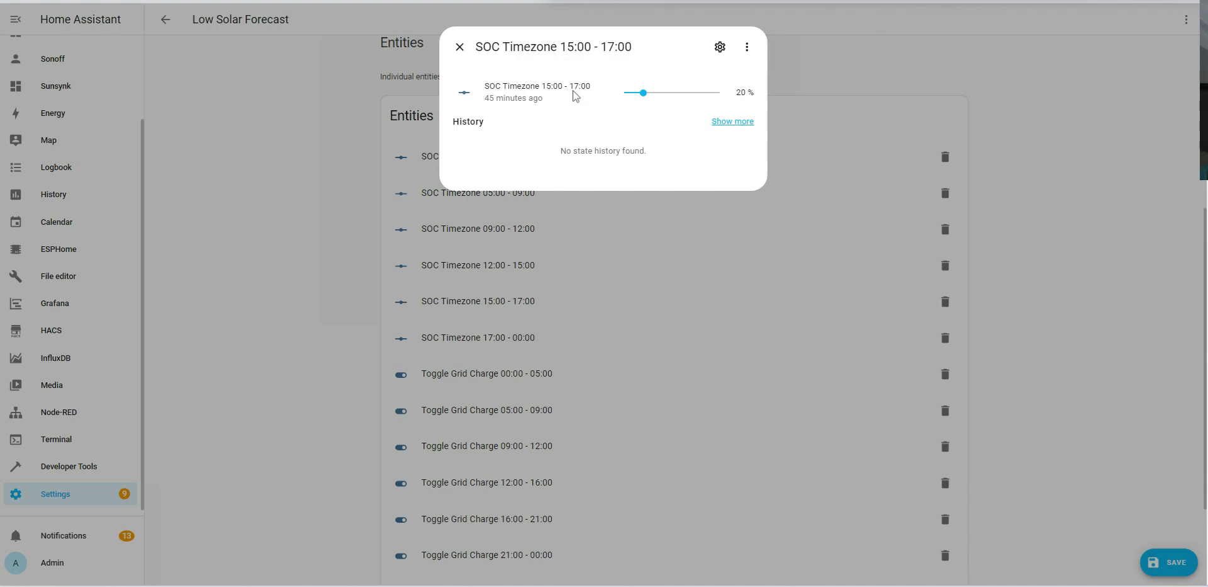
click(644, 98)
drag(645, 94, 661, 100)
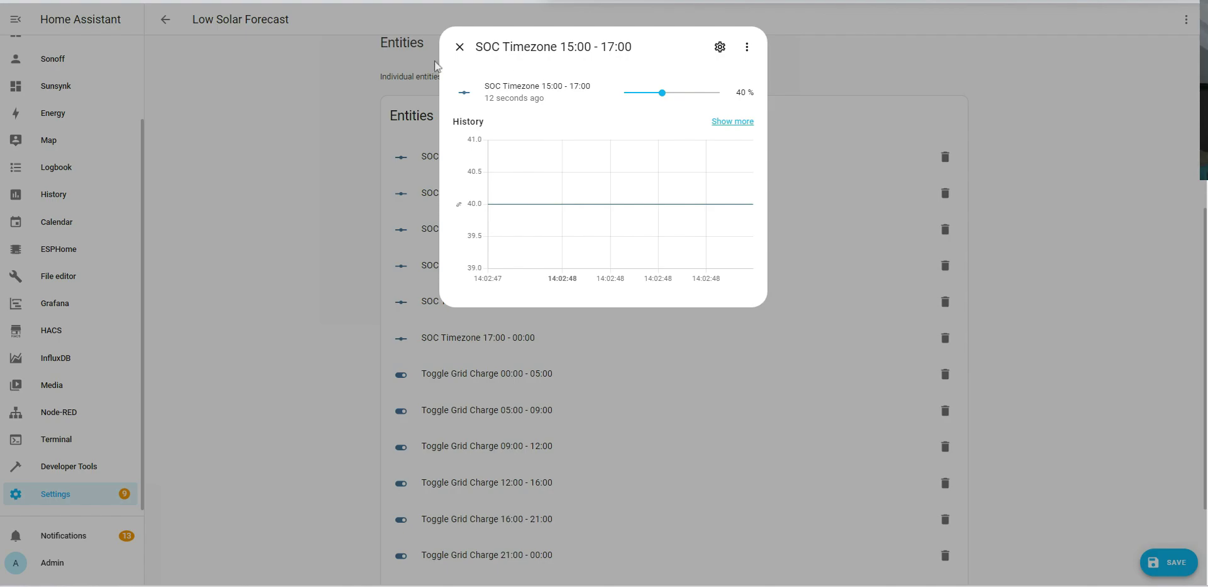
- Set SOC Timezone 17:00 - 00:00 to 40 % in the Low Solar Forecast scene
click(460, 49)
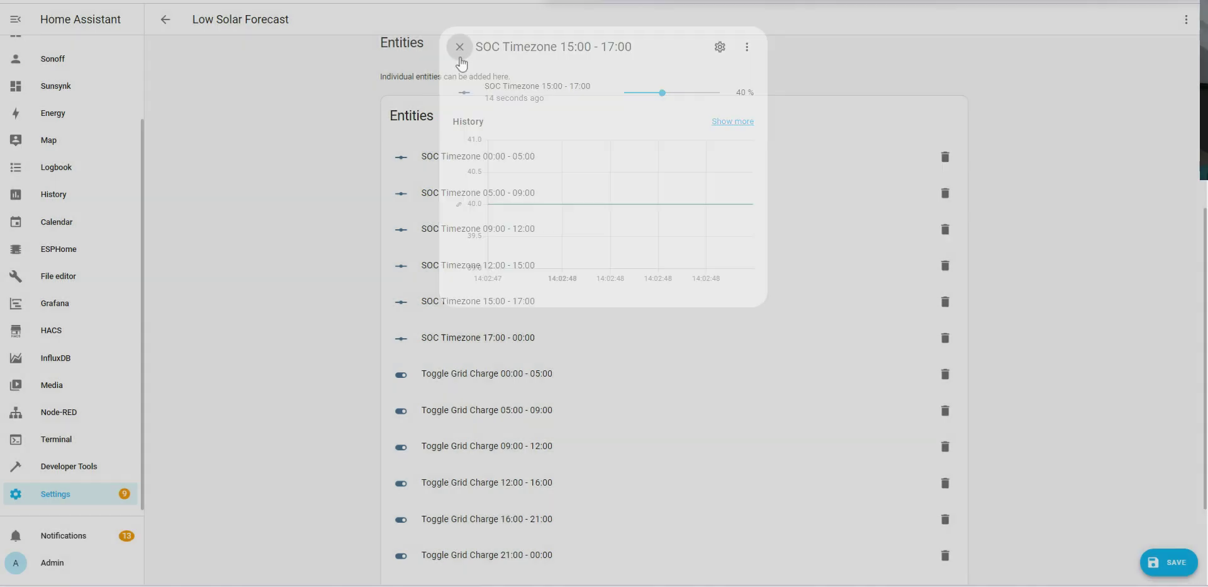
click(518, 341)
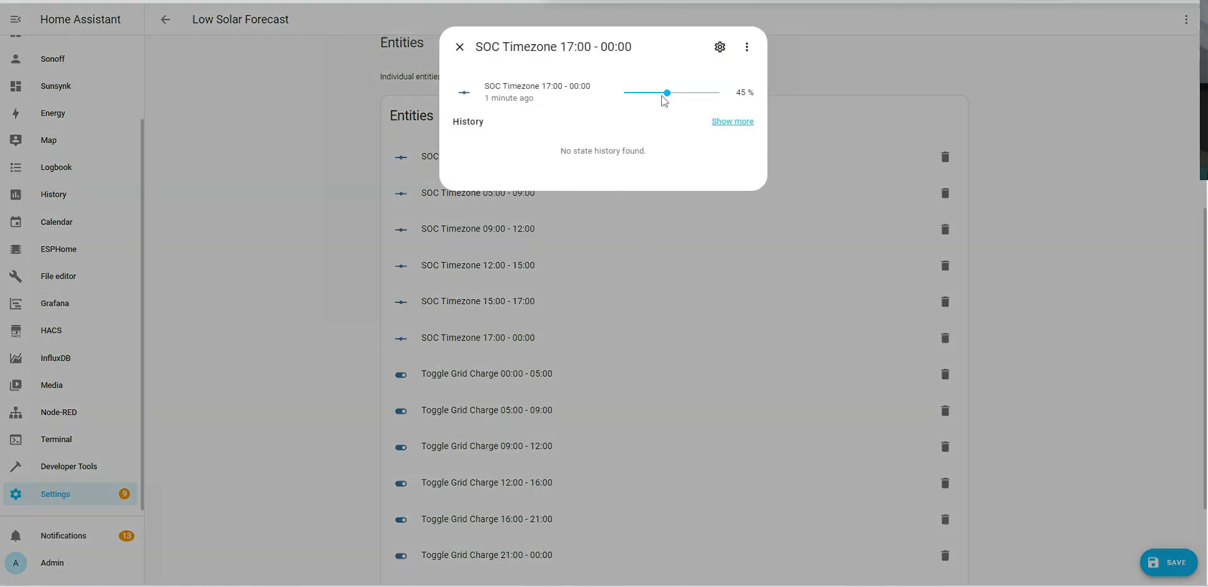
drag(667, 93, 663, 93)
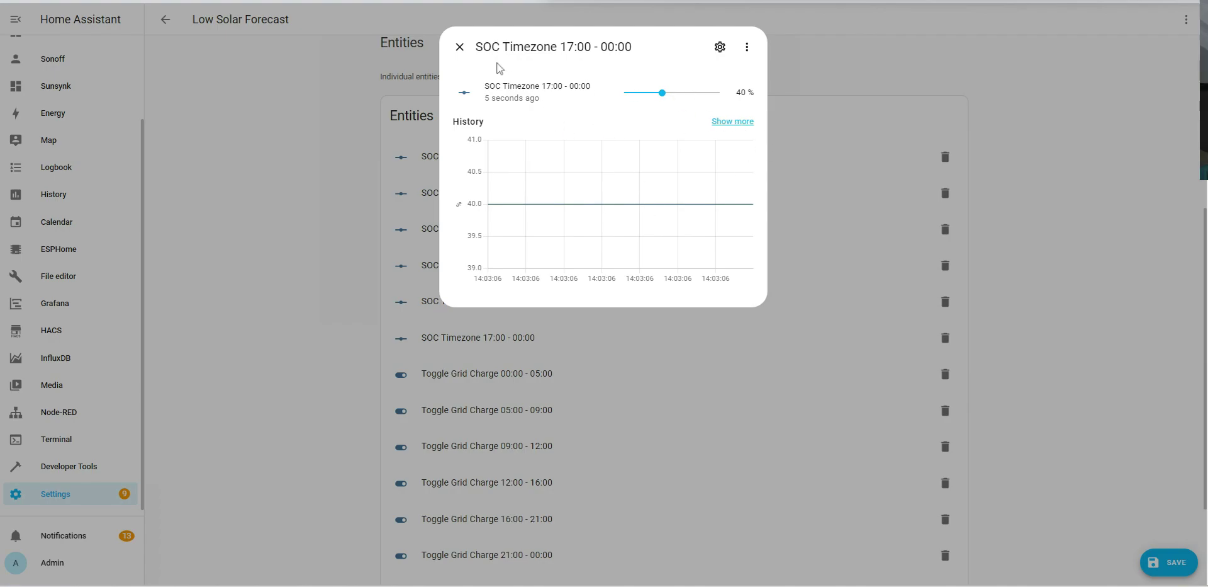
click(460, 47)
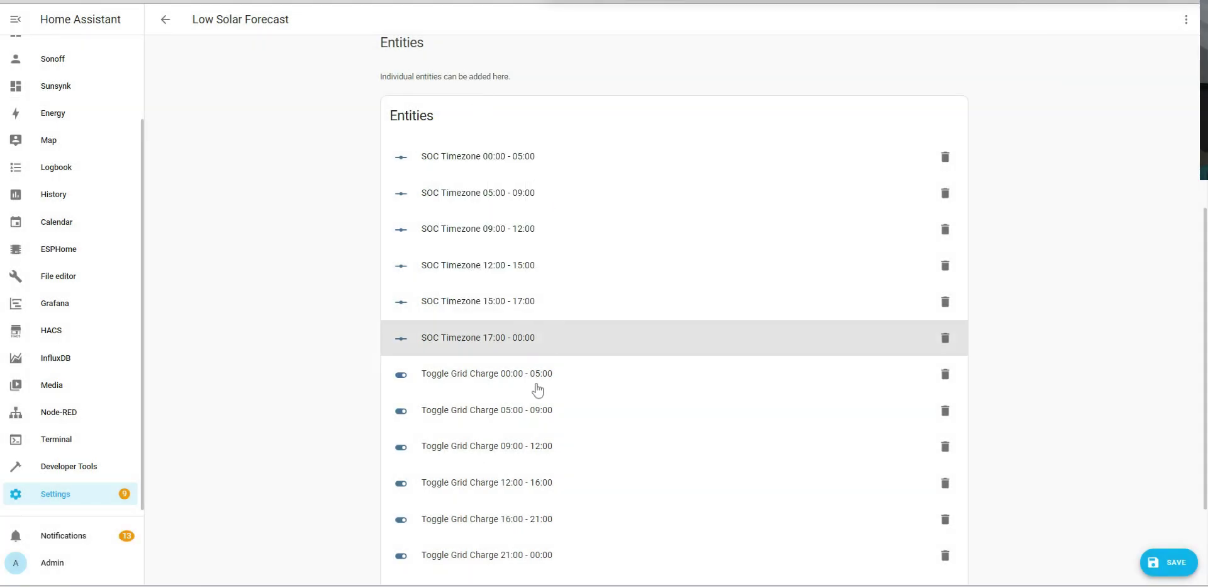
- Turn off grid charge for 00:00 - 05:00 and 09:00 - 12:00, checking the 05:00 - 09:00 state in between
click(551, 372)
click(598, 184)
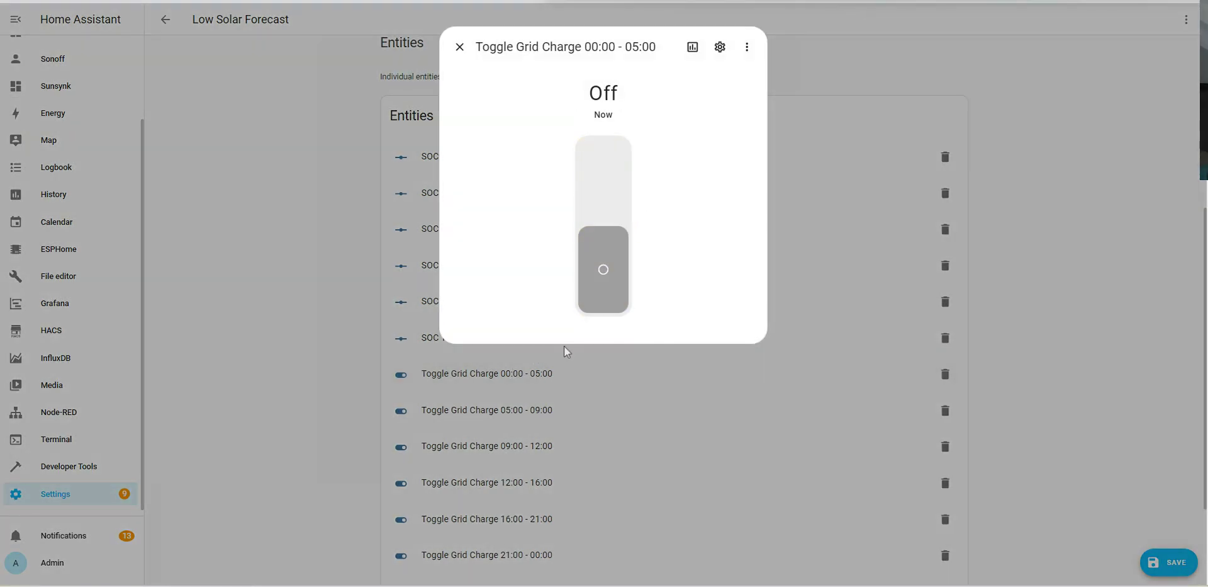
click(515, 415)
click(514, 410)
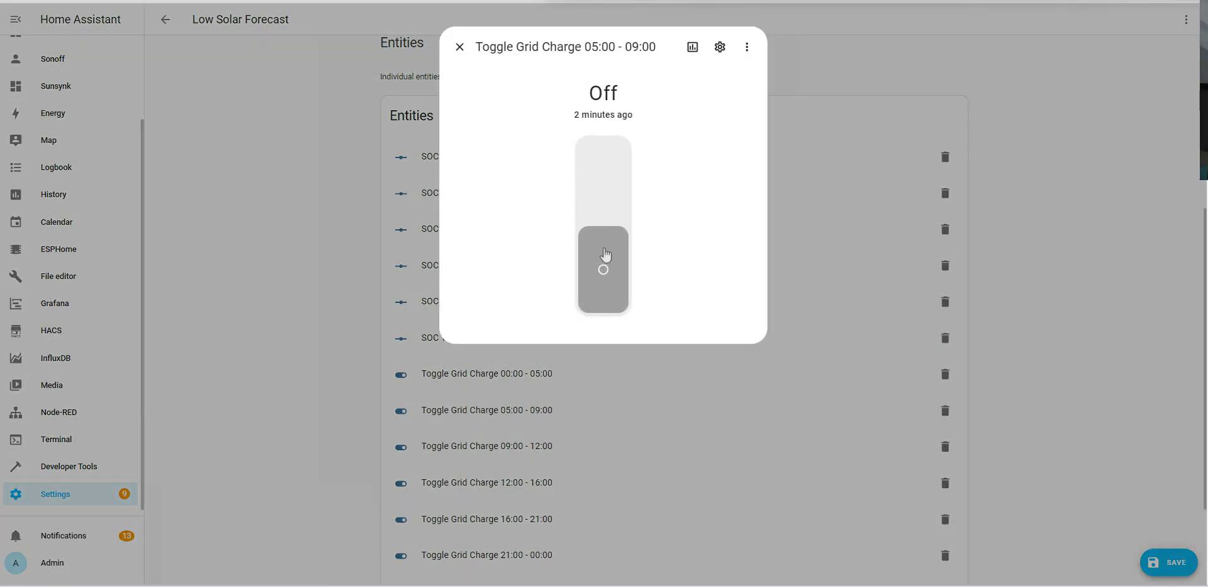
click(513, 449)
click(513, 447)
click(608, 208)
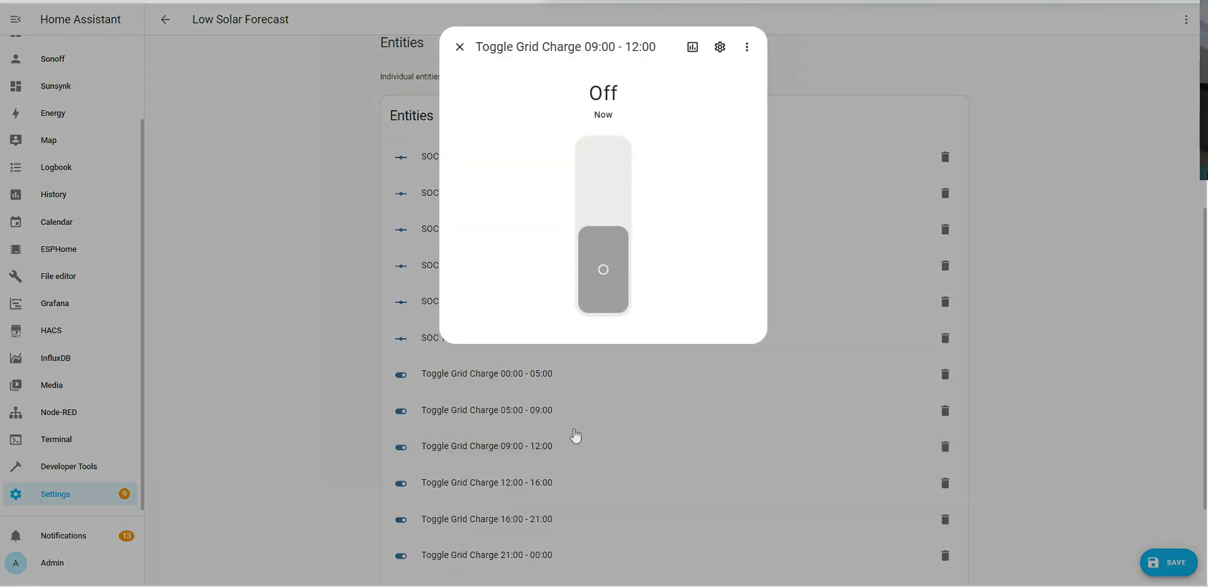
- Toggle the grid charge state for 12:00 - 16:00 and turn grid charge on for 16:00 - 21:00
click(546, 482)
click(543, 484)
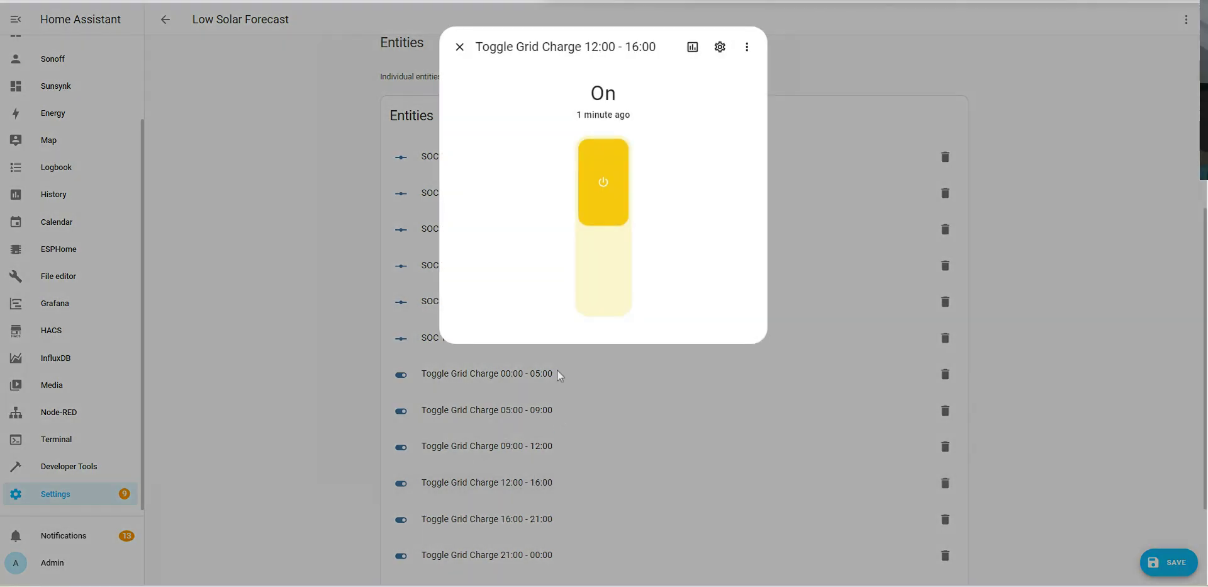
click(608, 191)
click(502, 521)
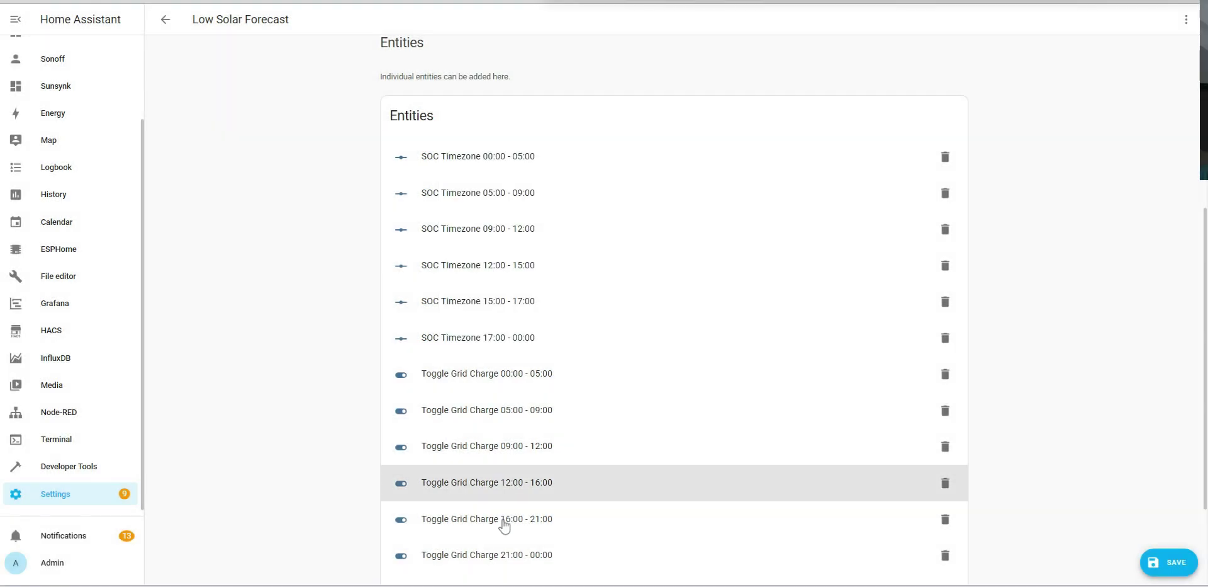
click(549, 517)
click(614, 253)
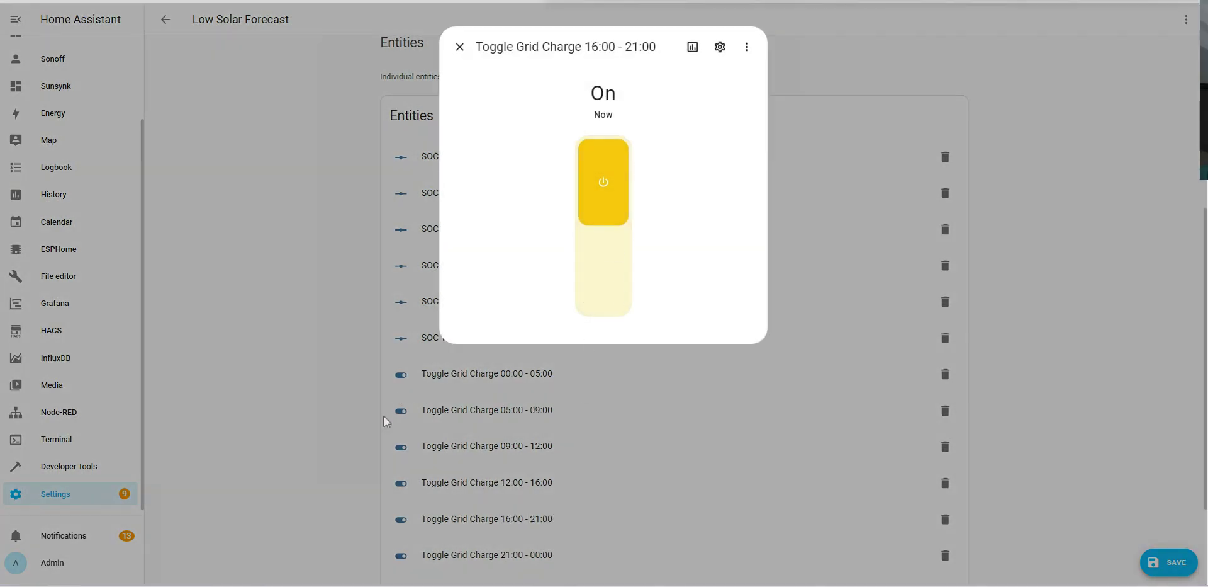
- Check the grid charge state for 21:00 - 00:00 and save the Low Solar Forecast scene
click(516, 557)
click(517, 558)
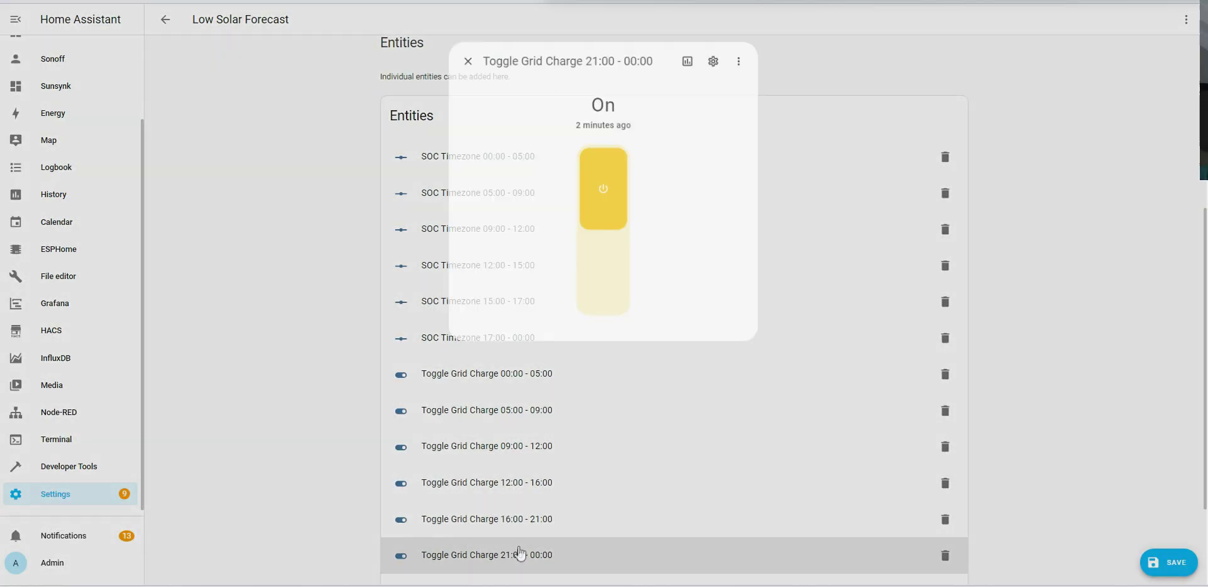
click(217, 423)
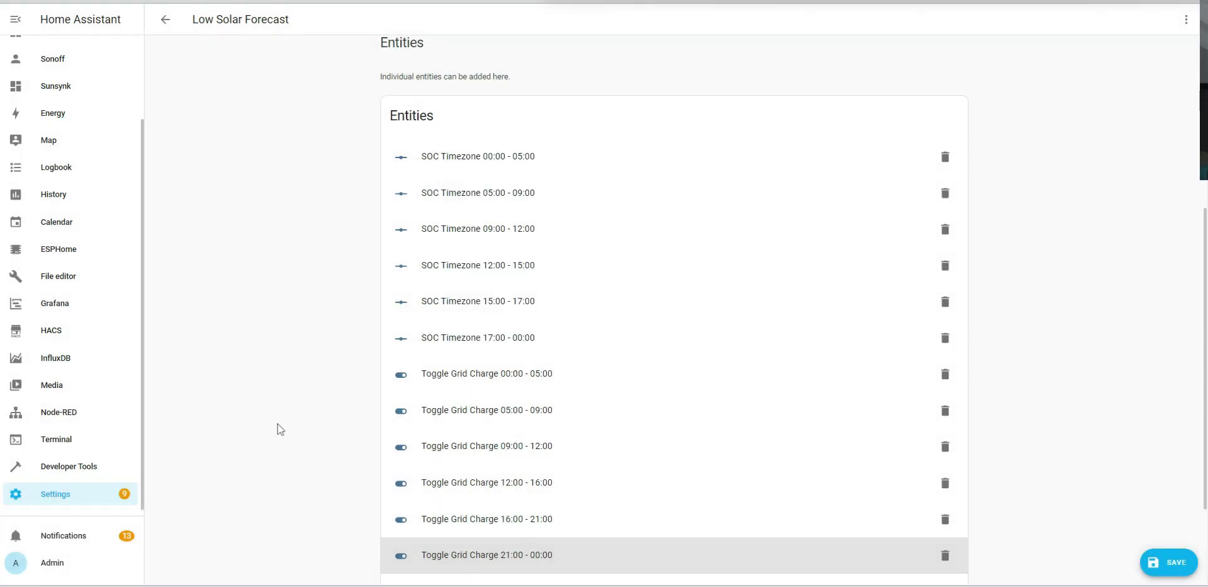
scroll(283, 434, down, 2)
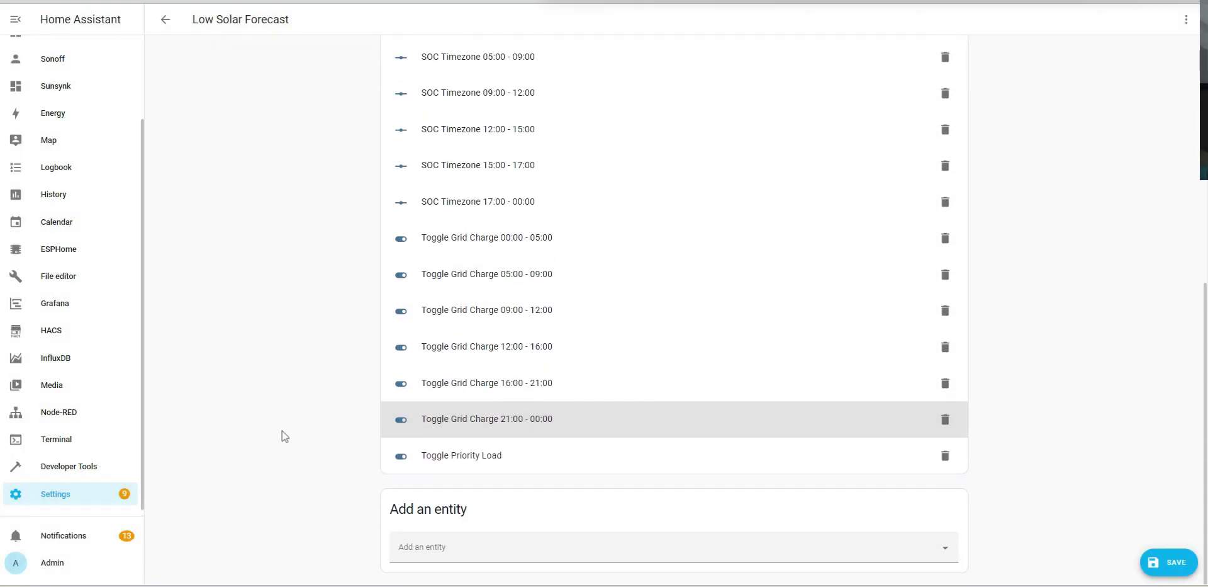
click(1177, 564)
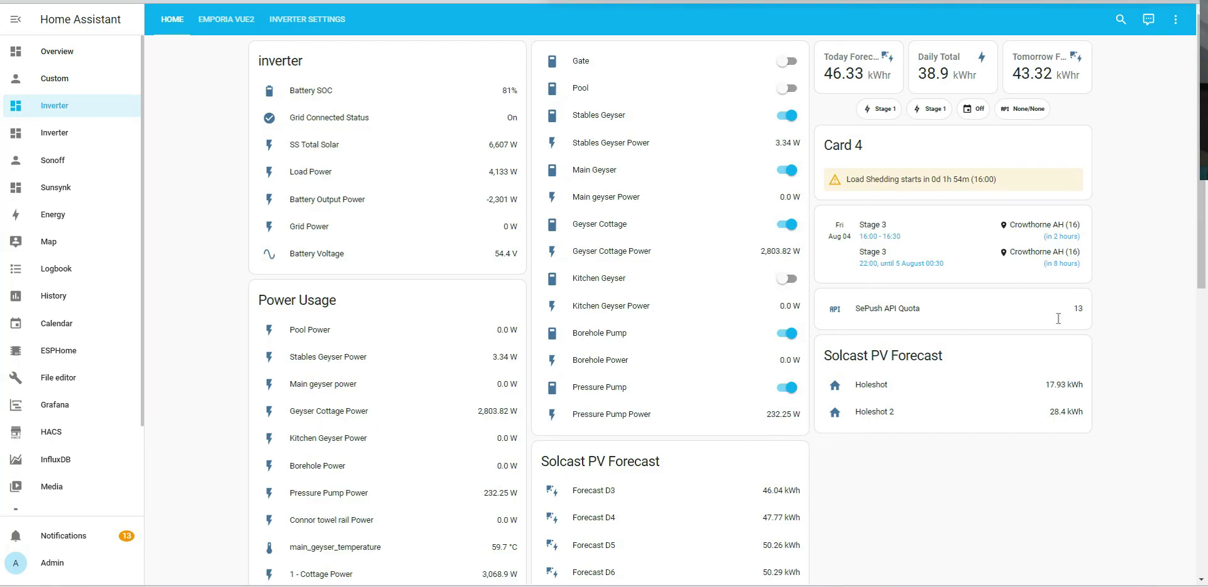
- Start editing the Home view of the Inverter dashboard and add a new Entities card
click(1176, 24)
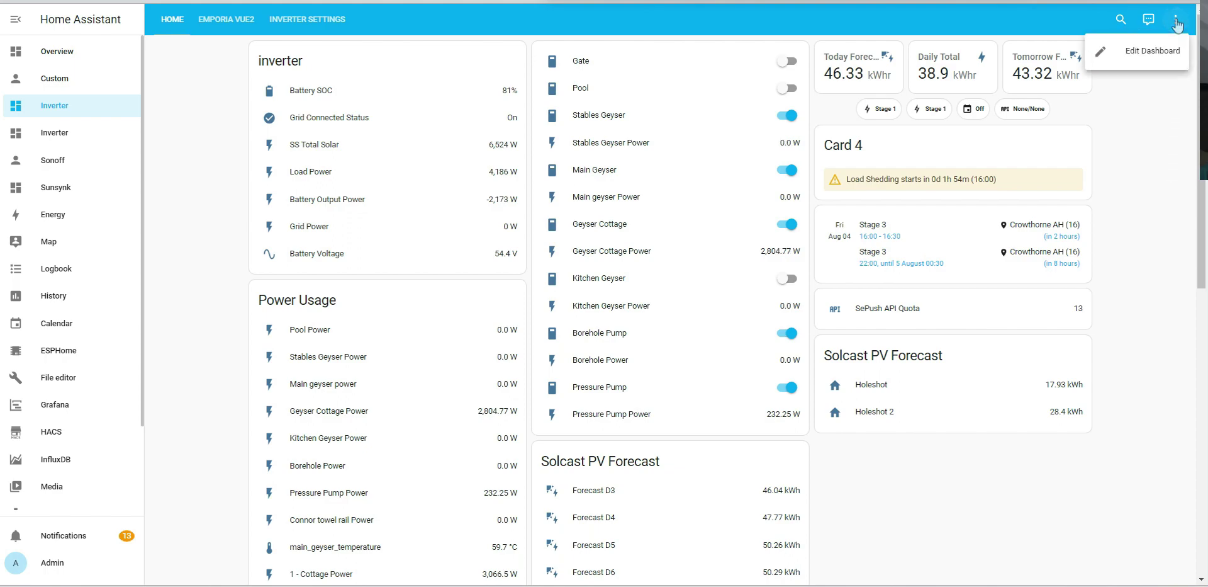
click(1154, 51)
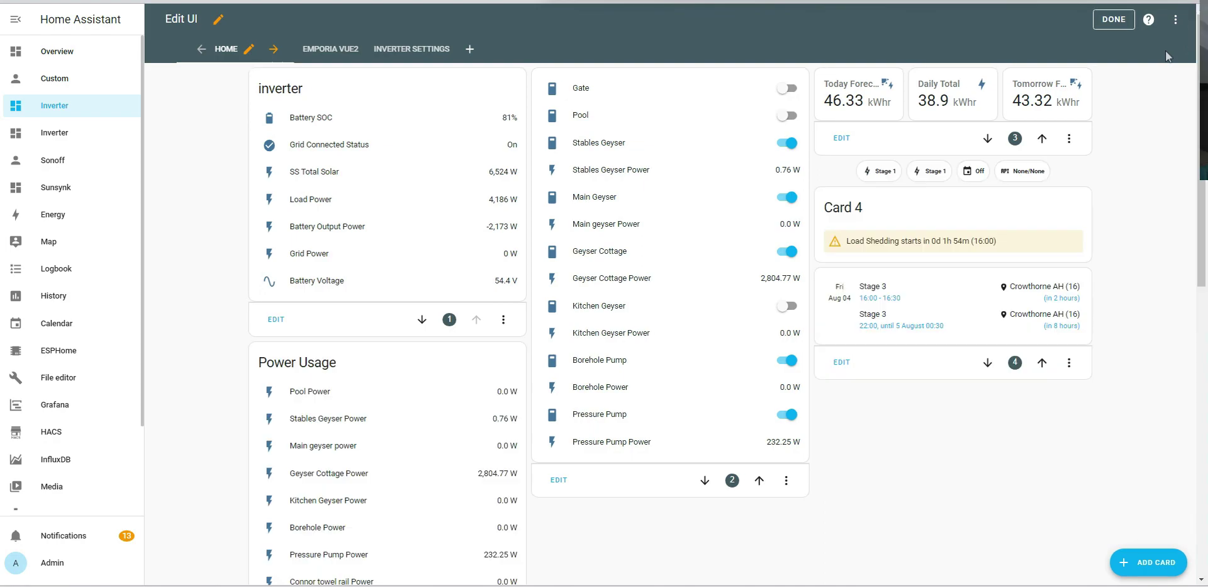
click(1160, 563)
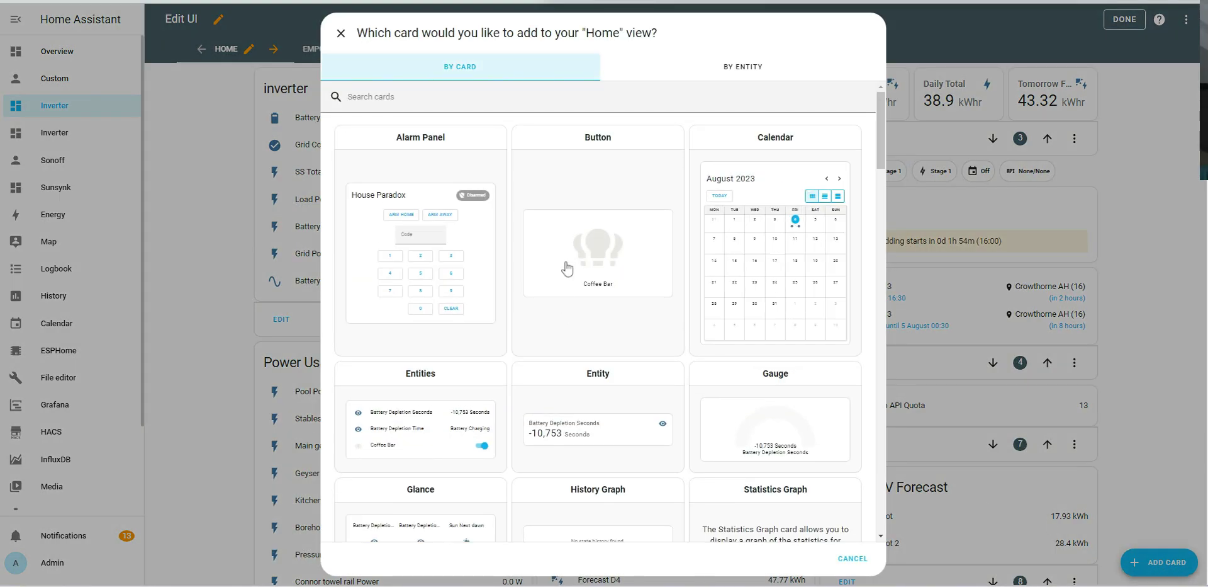
scroll(437, 267, down, 3)
click(404, 245)
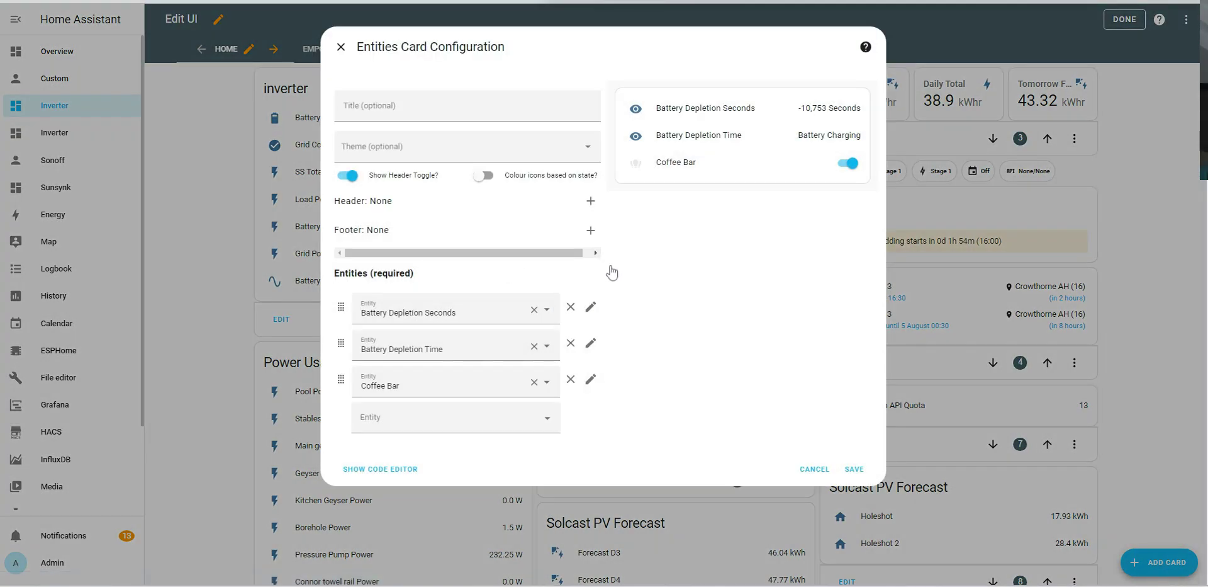
- Remove the three default entities from the new card and title it "Solar Forecast Scene"
click(534, 309)
click(535, 309)
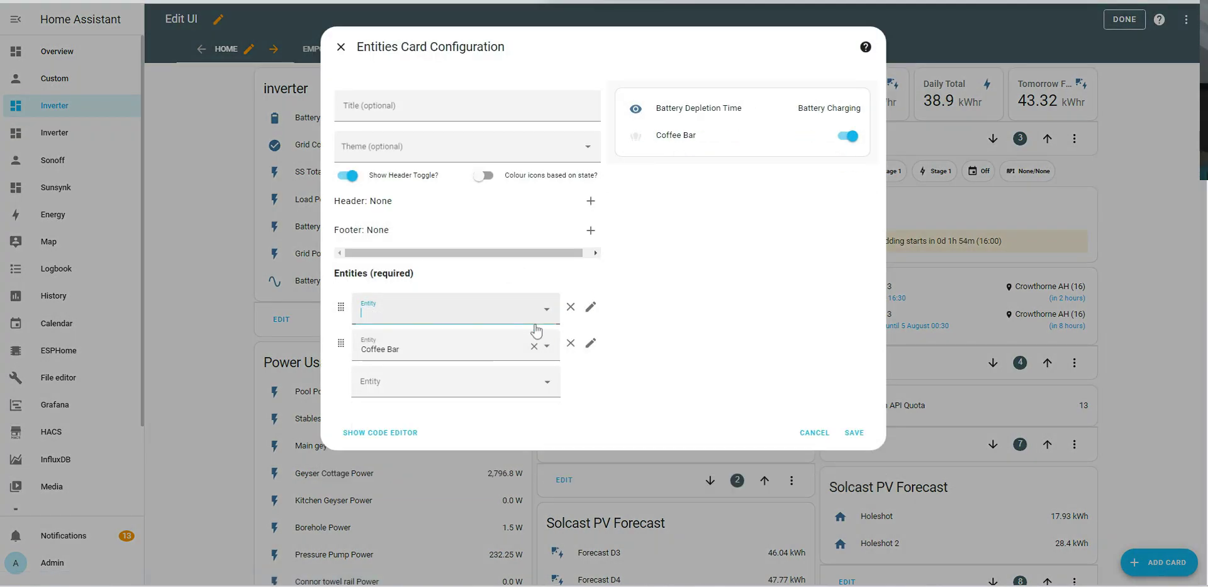
click(534, 309)
click(419, 107)
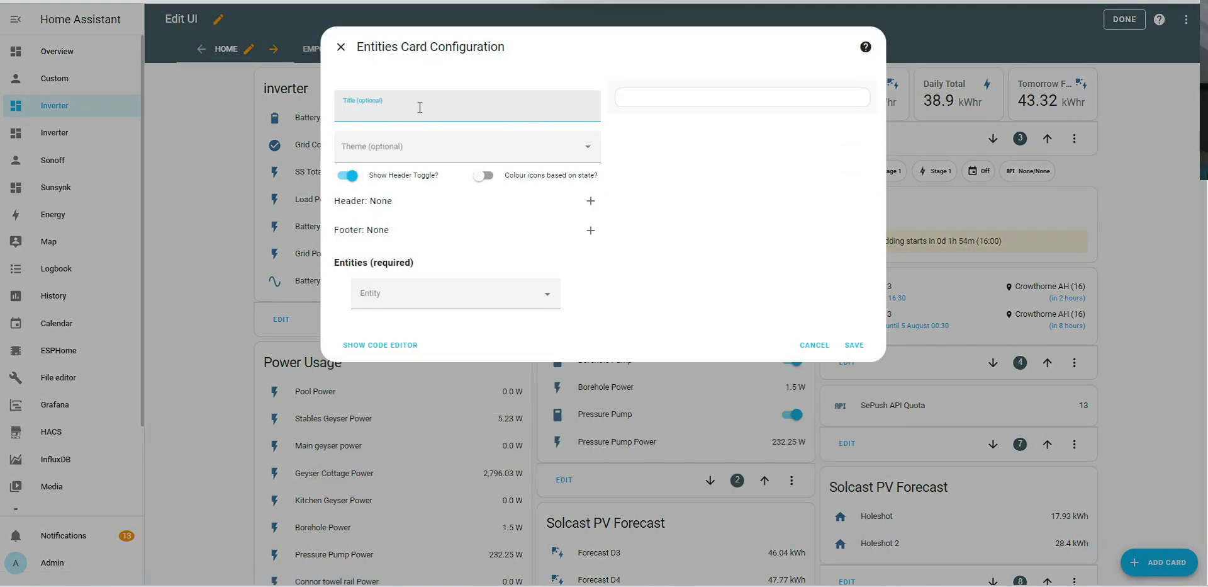
text(Solar Fo)
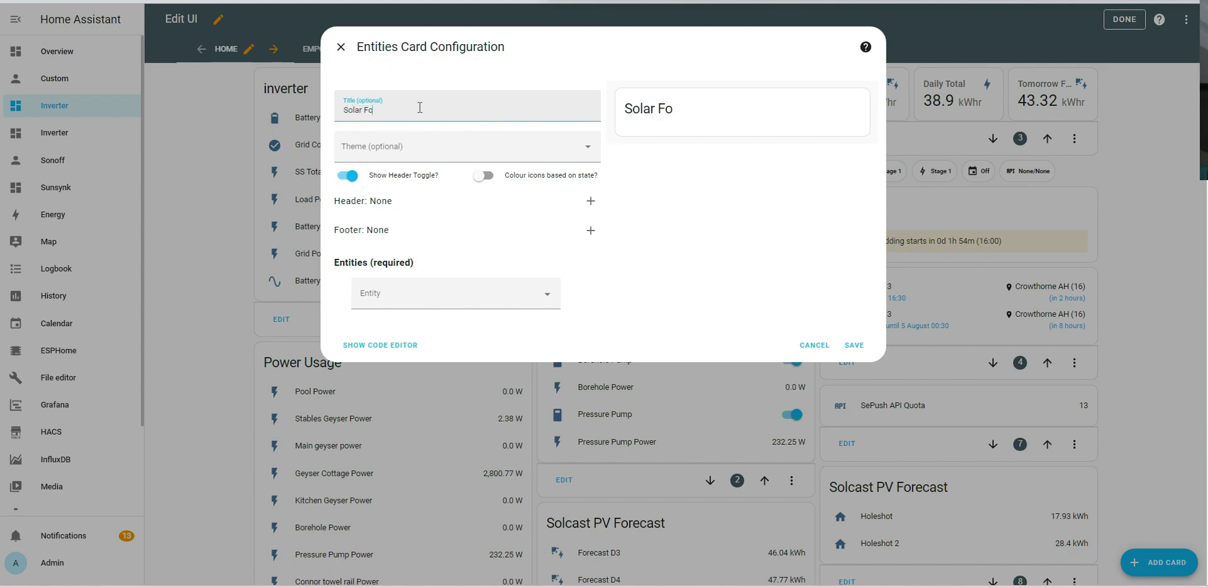
text(recast Sce)
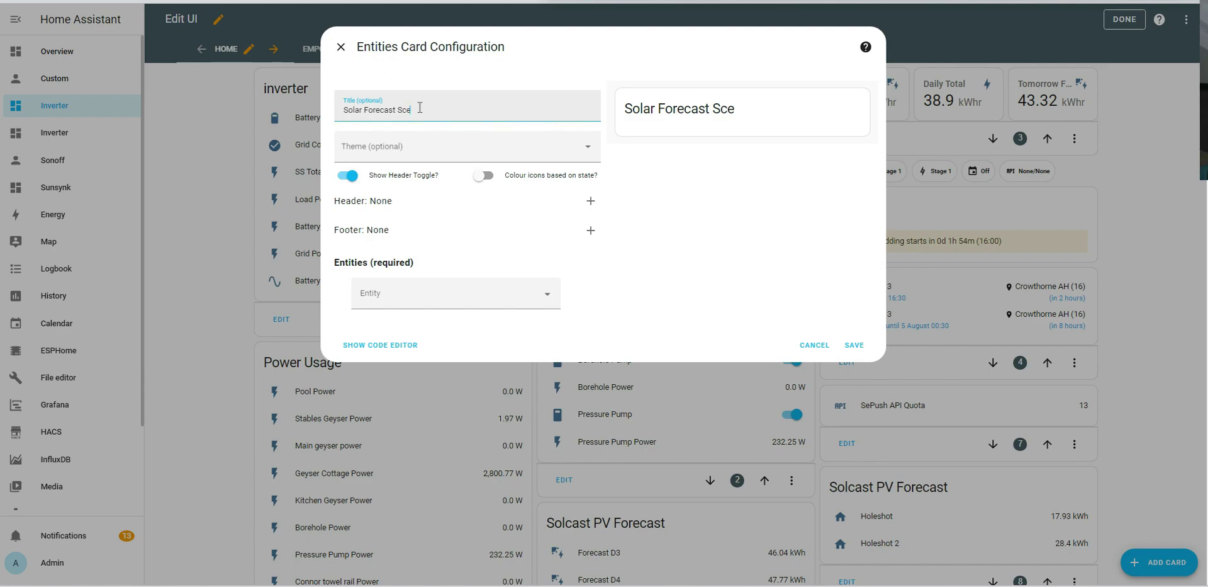
text(ne)
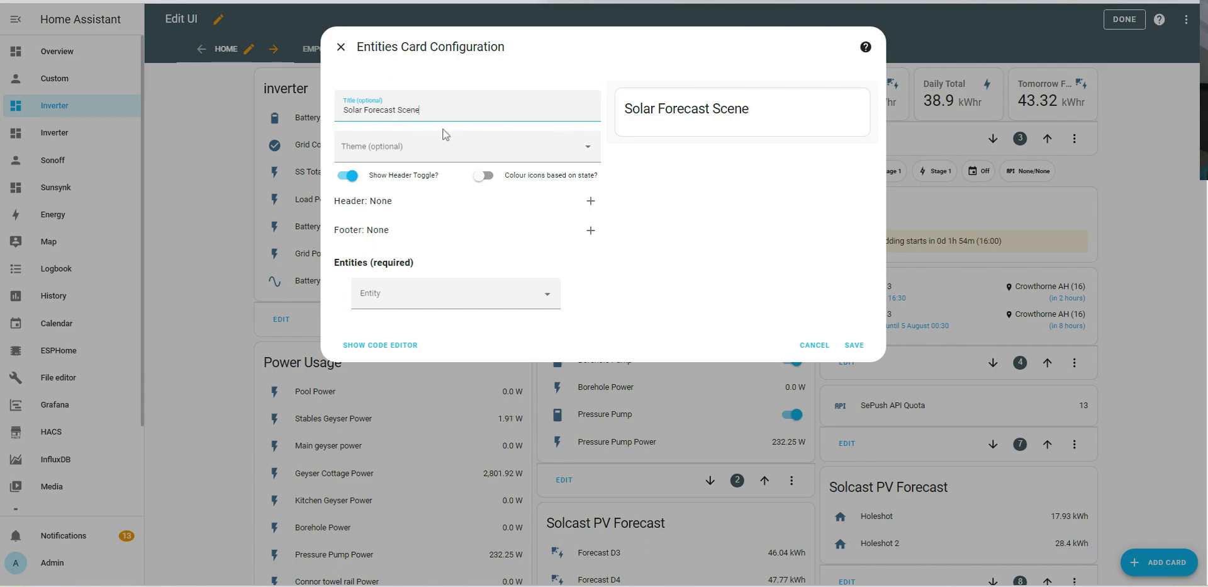
- Add the Low Solar Forecast and High Solar Forecast scenes as the card's entities, in that order
click(424, 299)
text(scene)
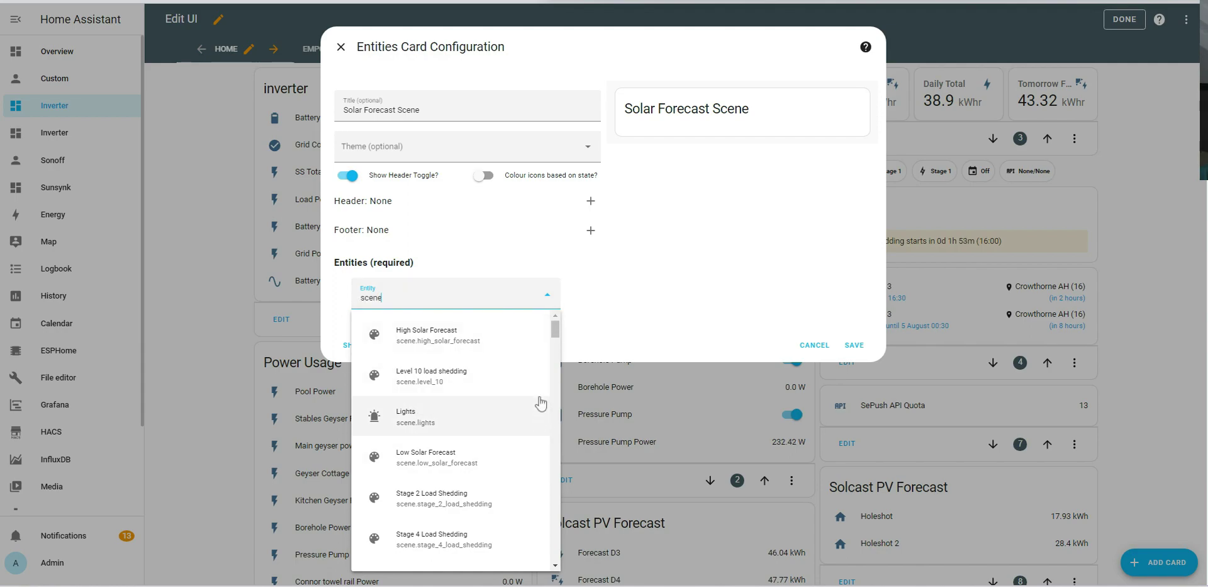
click(455, 458)
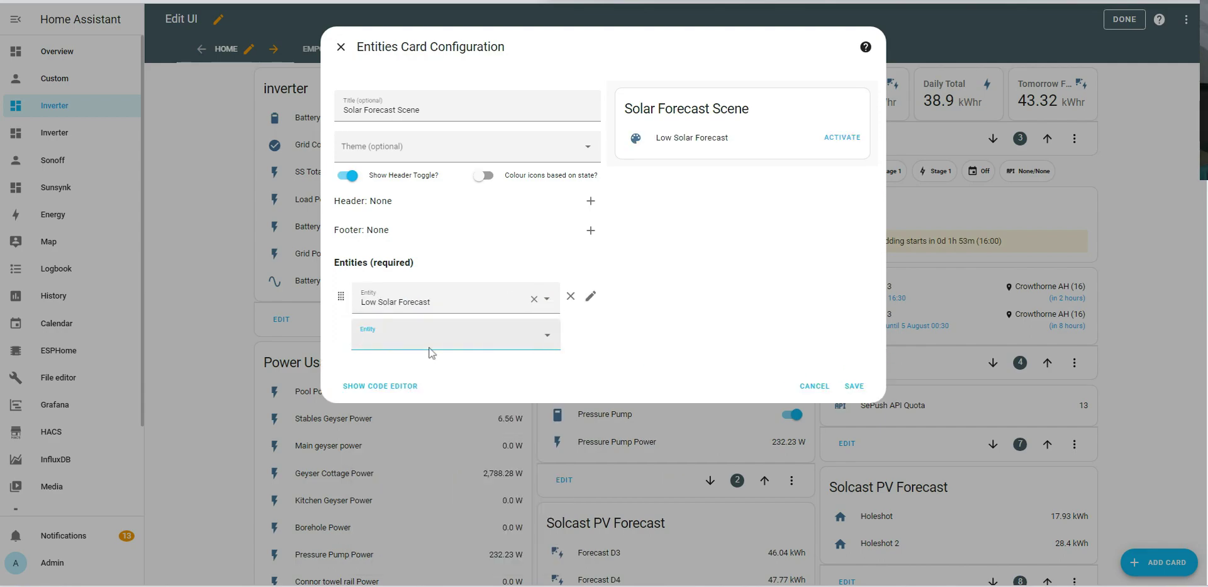
text(scene fo)
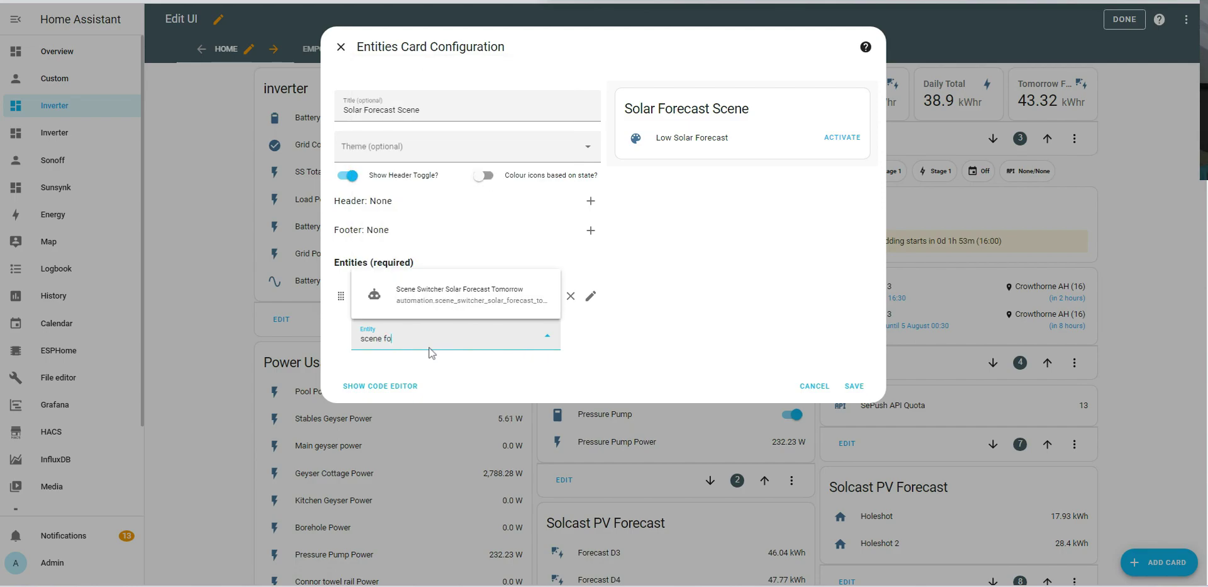
key(BackSpace)
key(BackSpace)
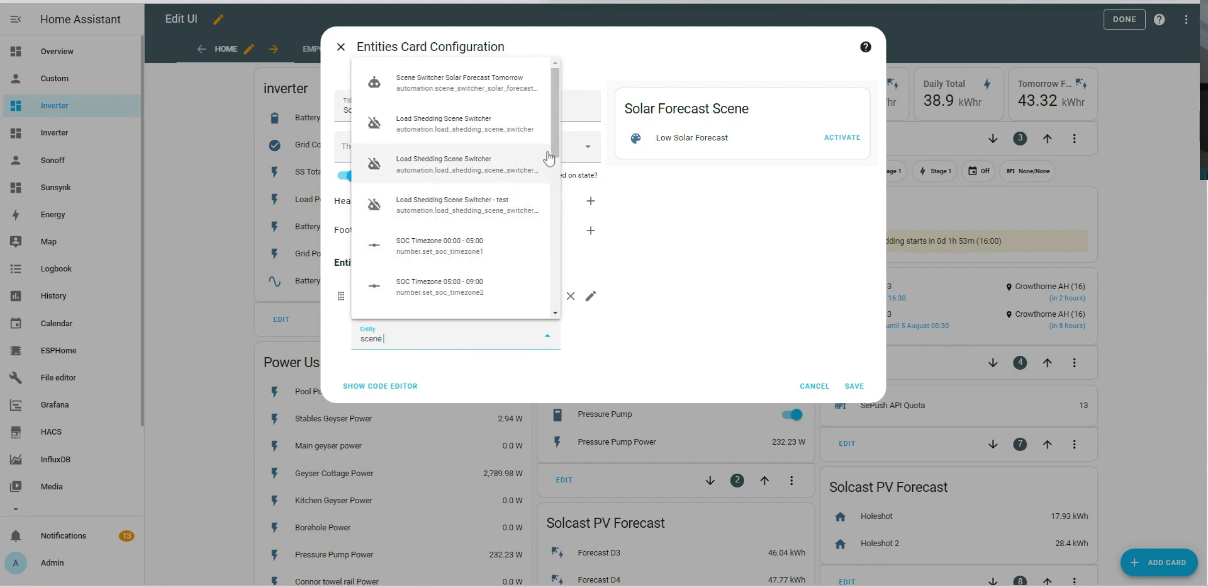
key(BackSpace)
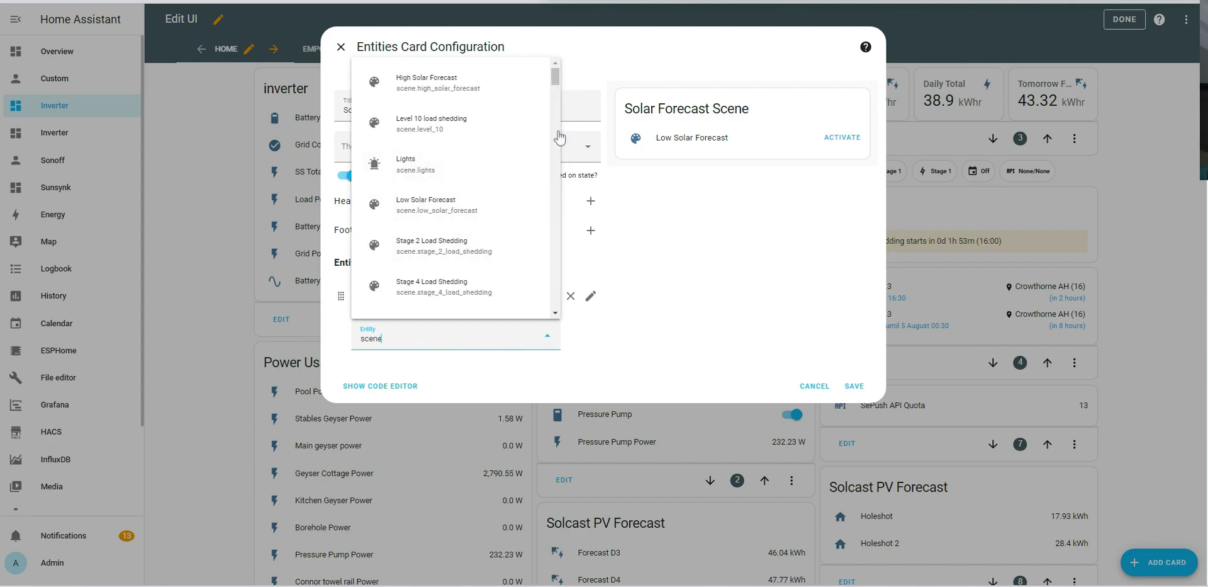
click(497, 85)
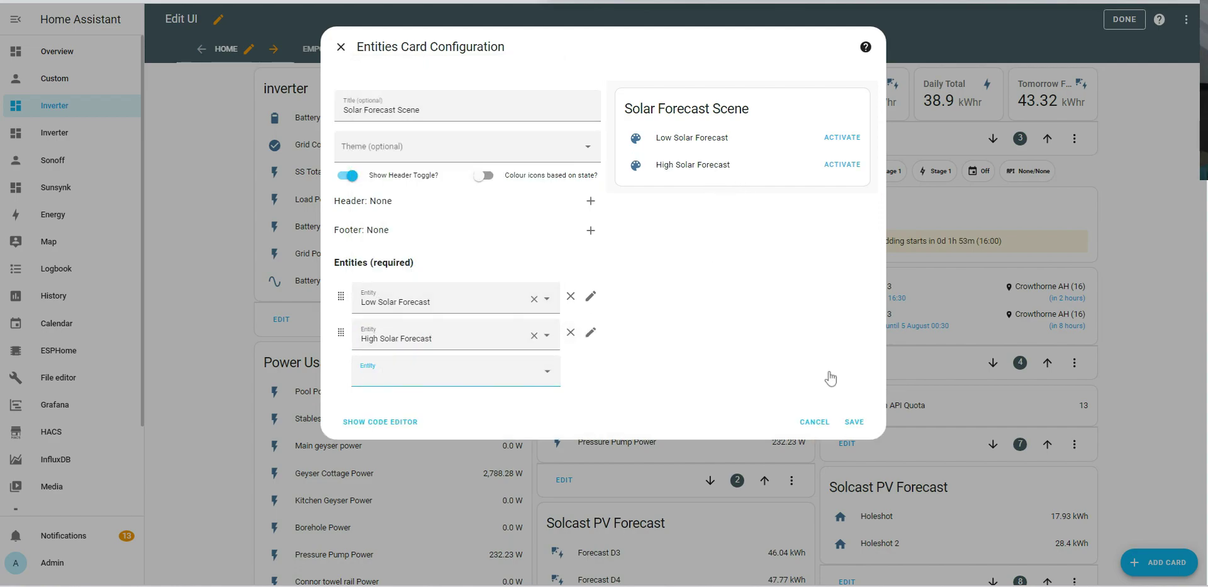
- Save the Solar Forecast Scene card and finish editing the dashboard
click(854, 422)
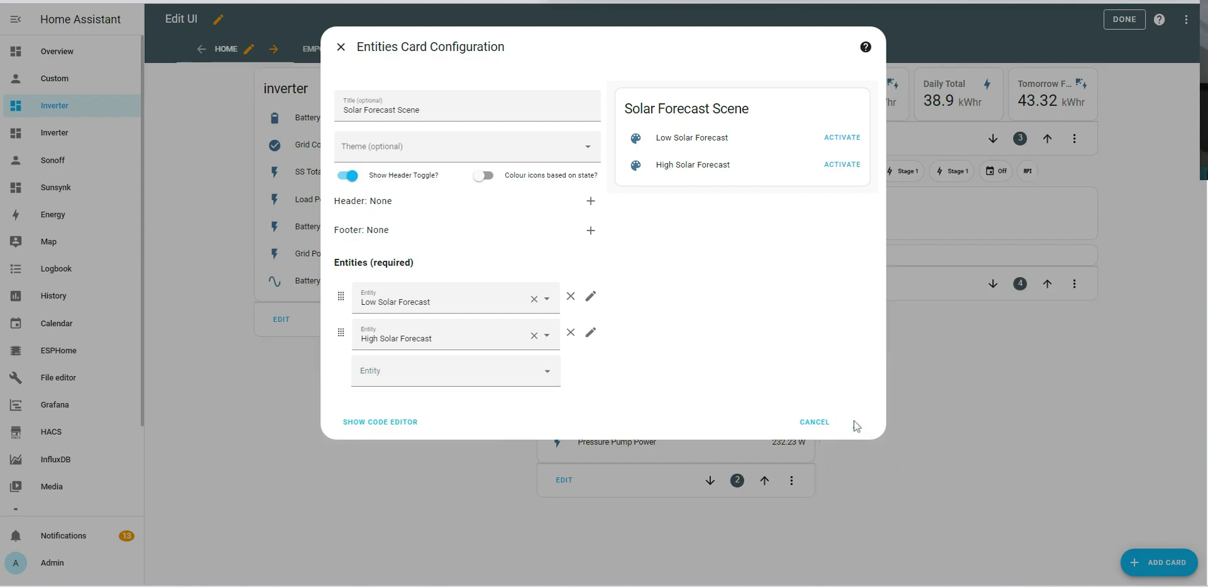
scroll(907, 403, down, 7)
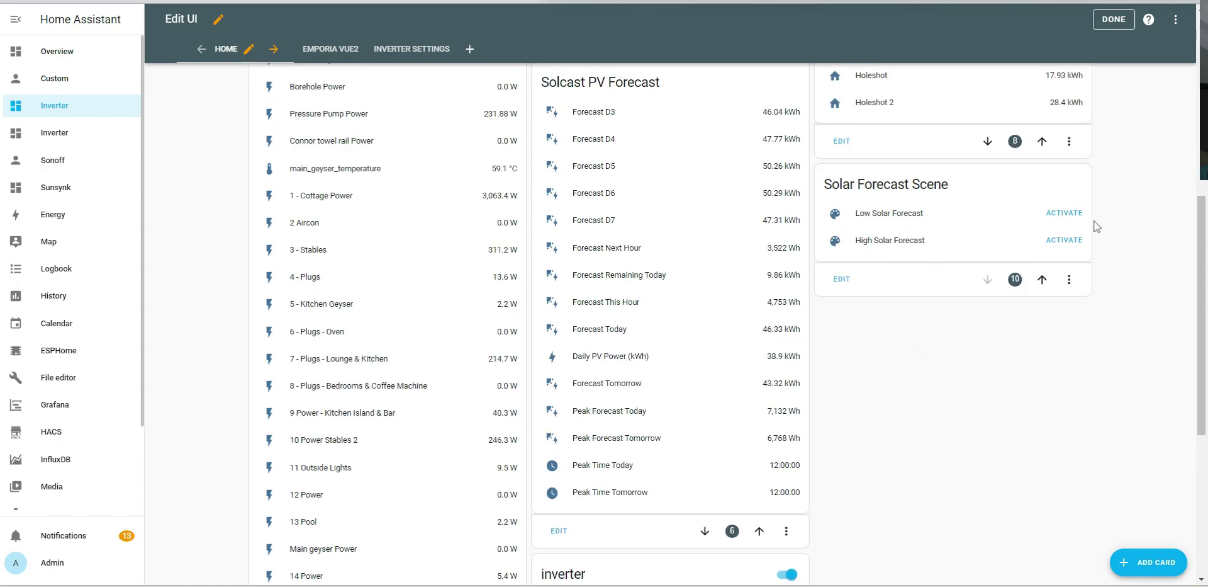
click(1115, 22)
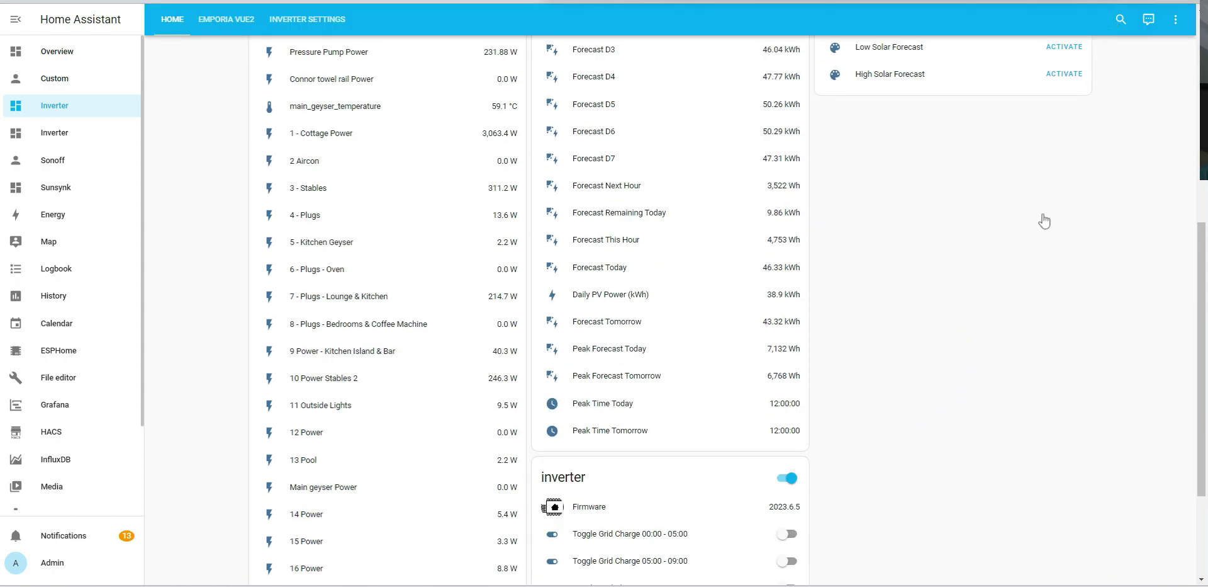
scroll(1042, 218, up, 5)
scroll(1017, 384, up, 2)
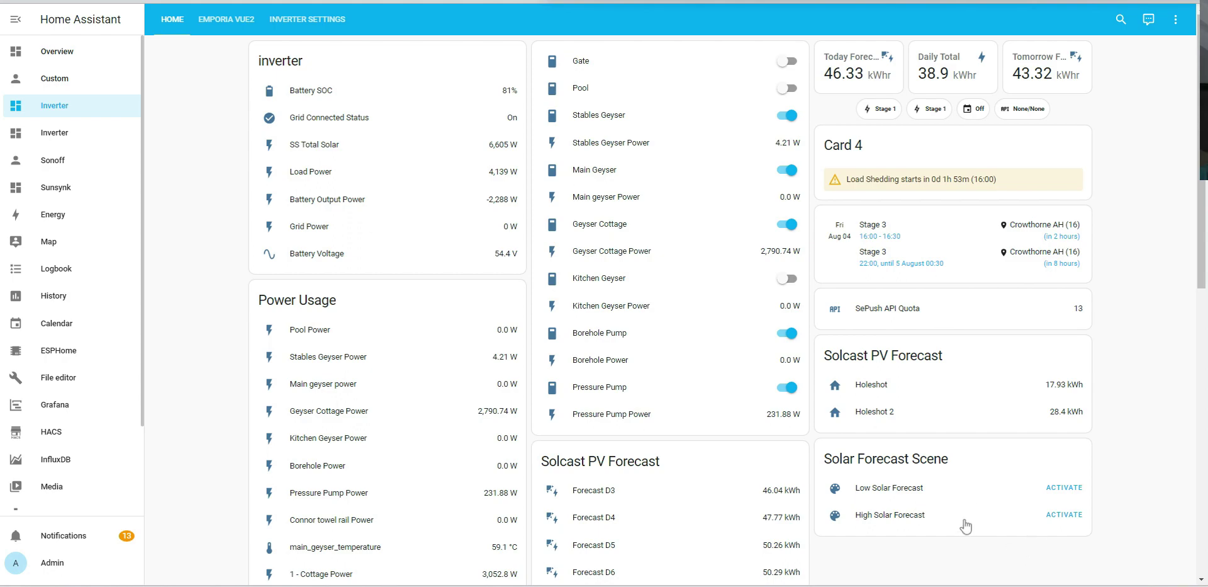
- Copy the full YAML code of the Solar Forecast Scene card on the Home view and close its configuration without changes
click(1176, 24)
click(1142, 51)
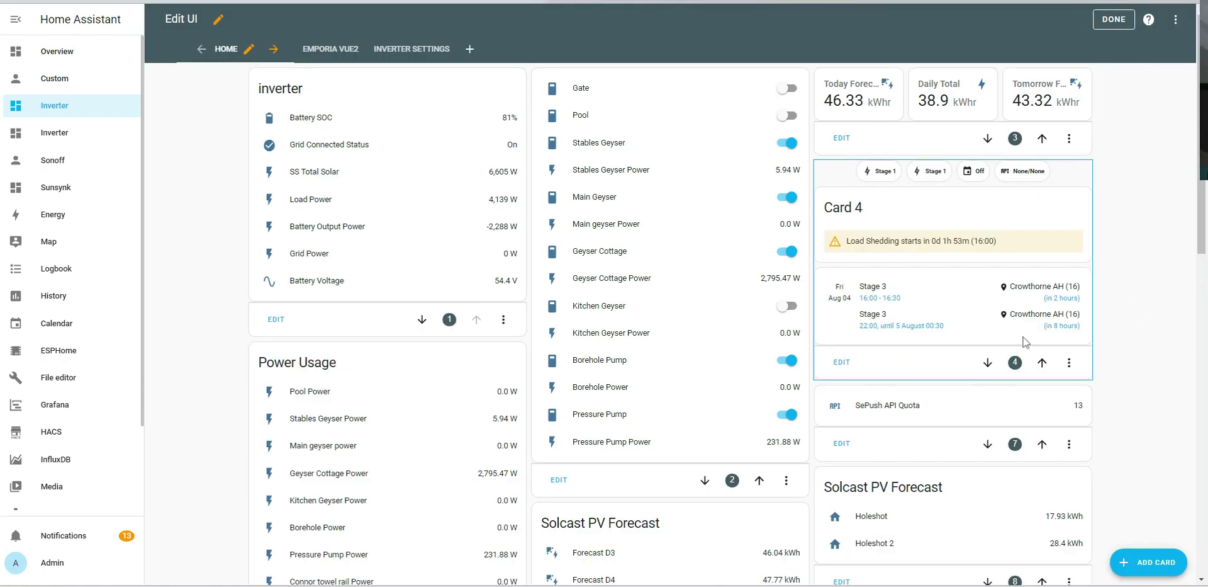
scroll(1003, 382, down, 4)
click(842, 404)
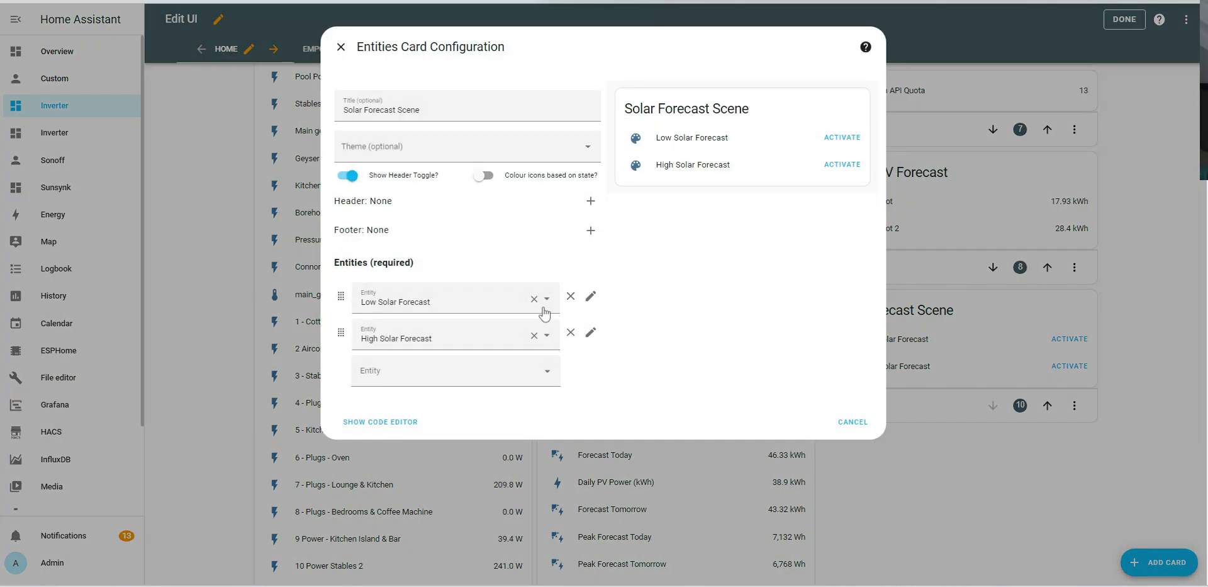
click(385, 421)
drag(496, 154, 341, 81)
key(ctrl+c)
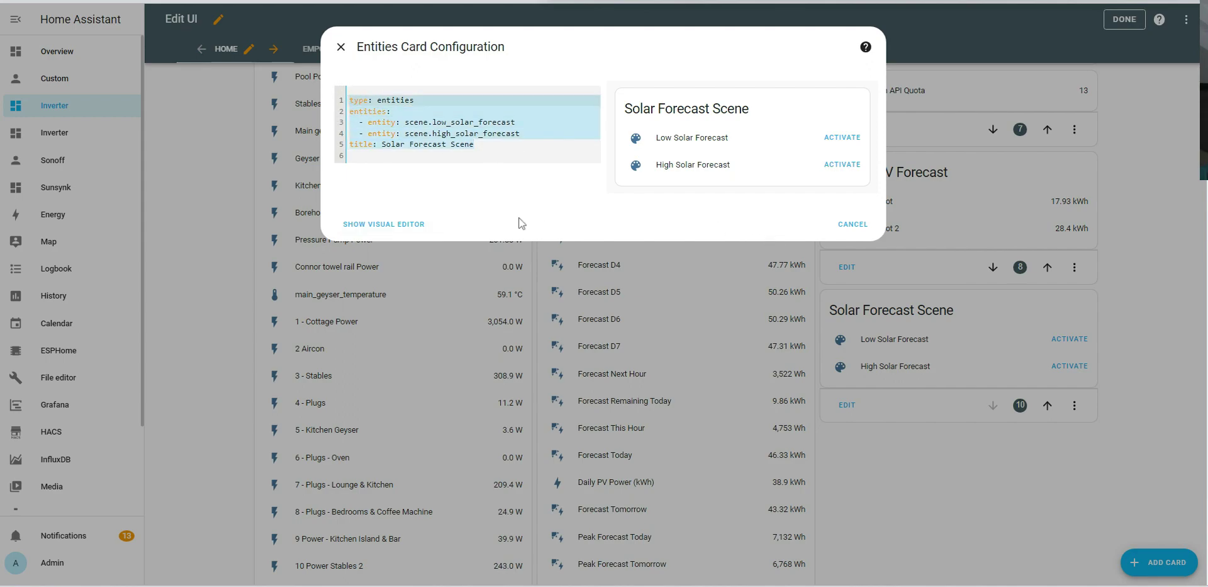
click(853, 225)
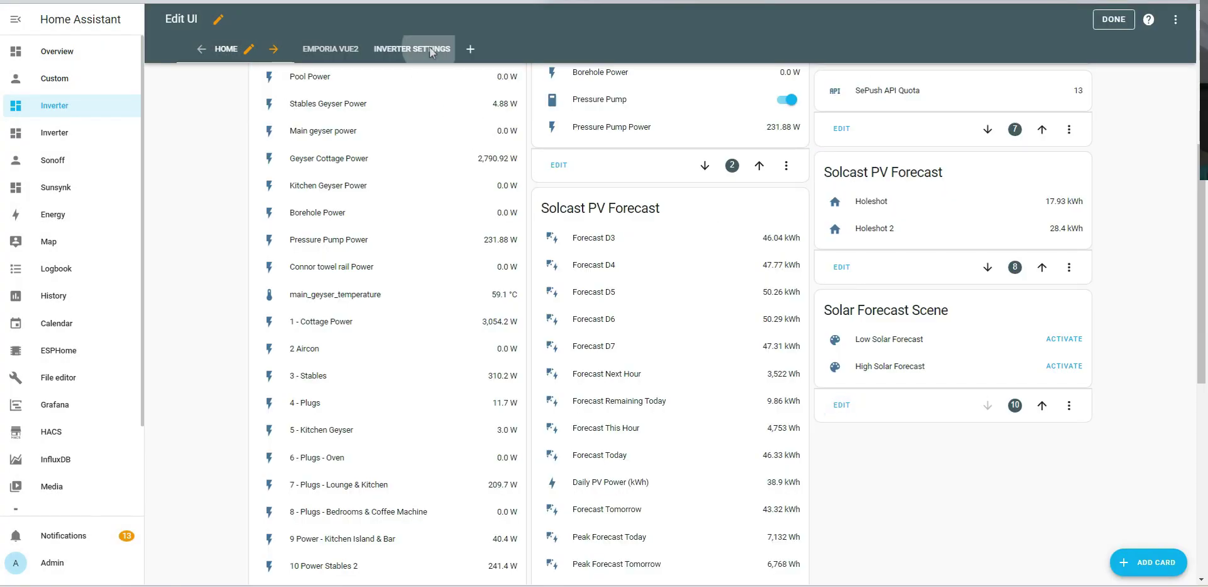
- Open the code of the Load Shedding Level card on the Inverter Settings view and paste the copied card YAML below its title line
click(432, 52)
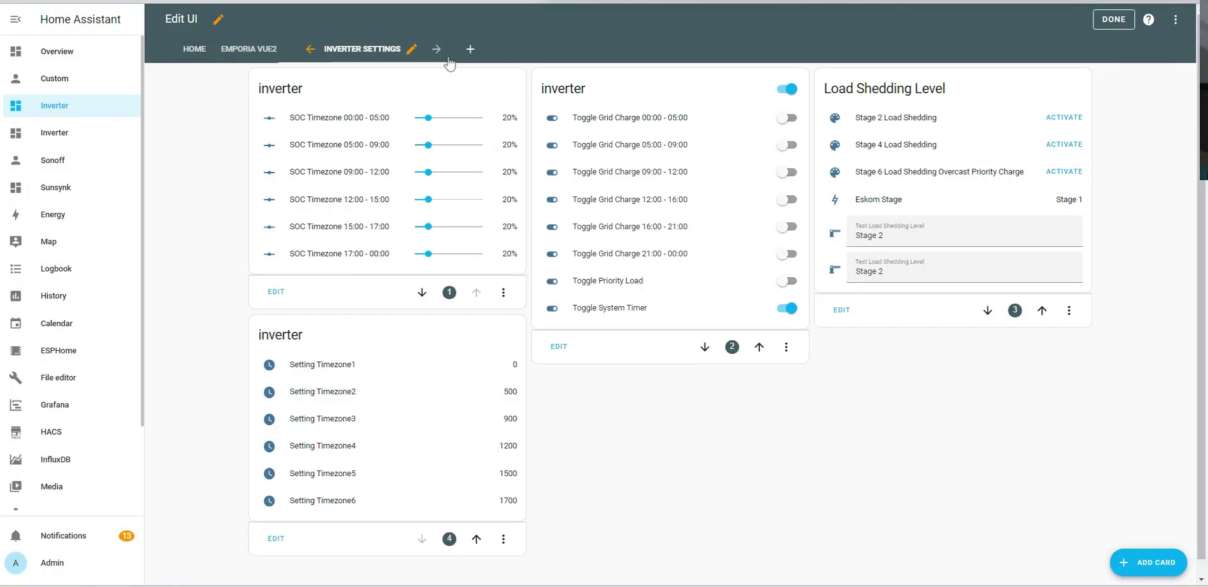
click(842, 309)
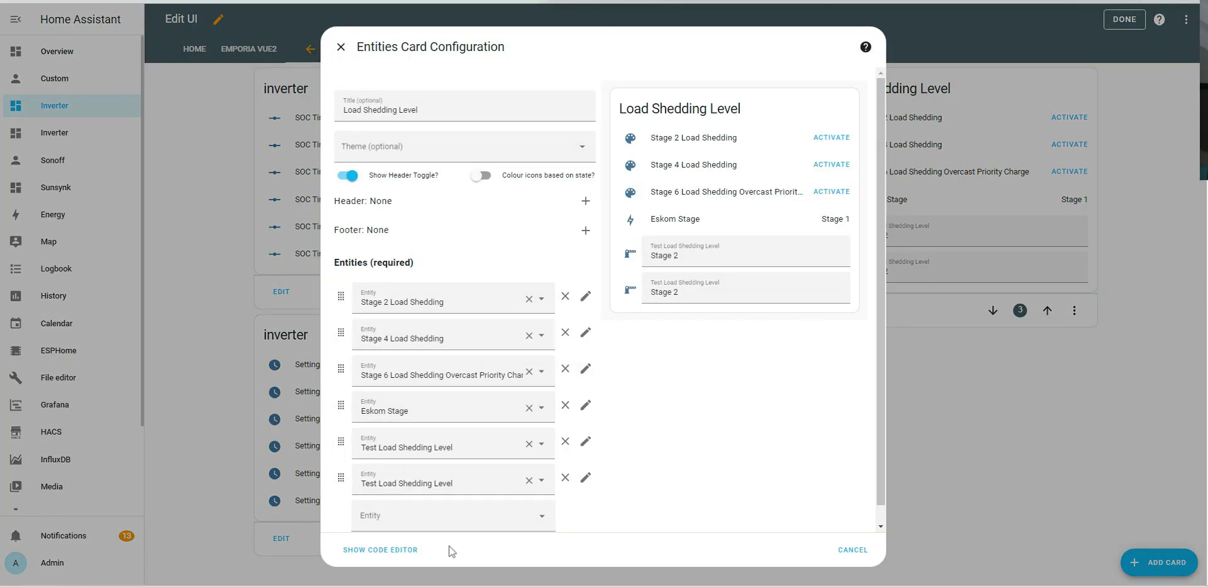
click(404, 548)
click(494, 192)
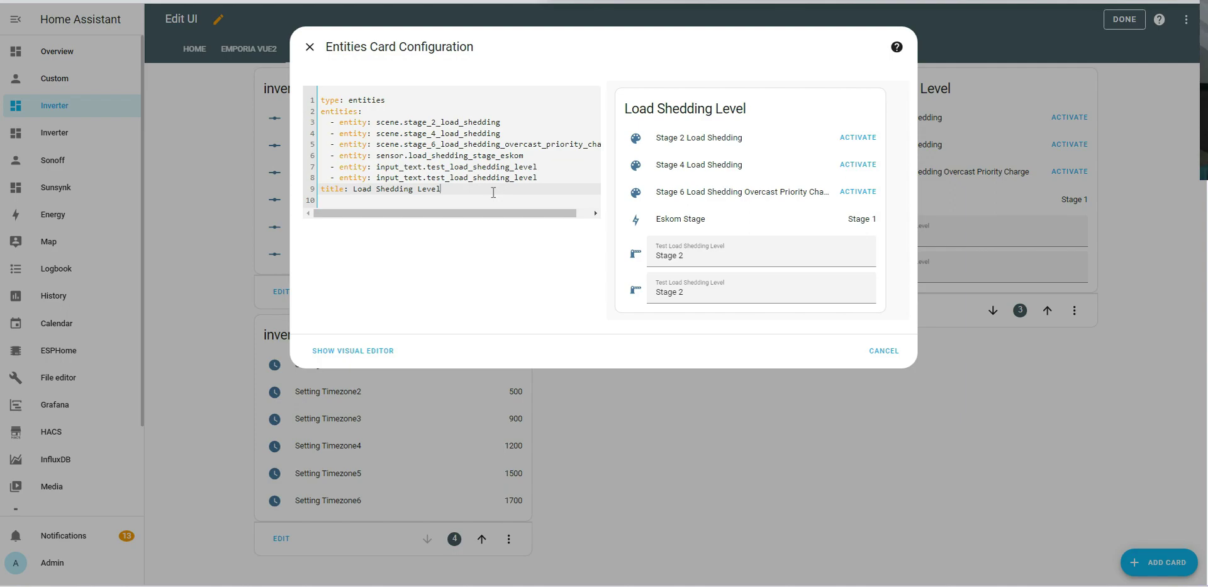
key(Return)
key(Return)
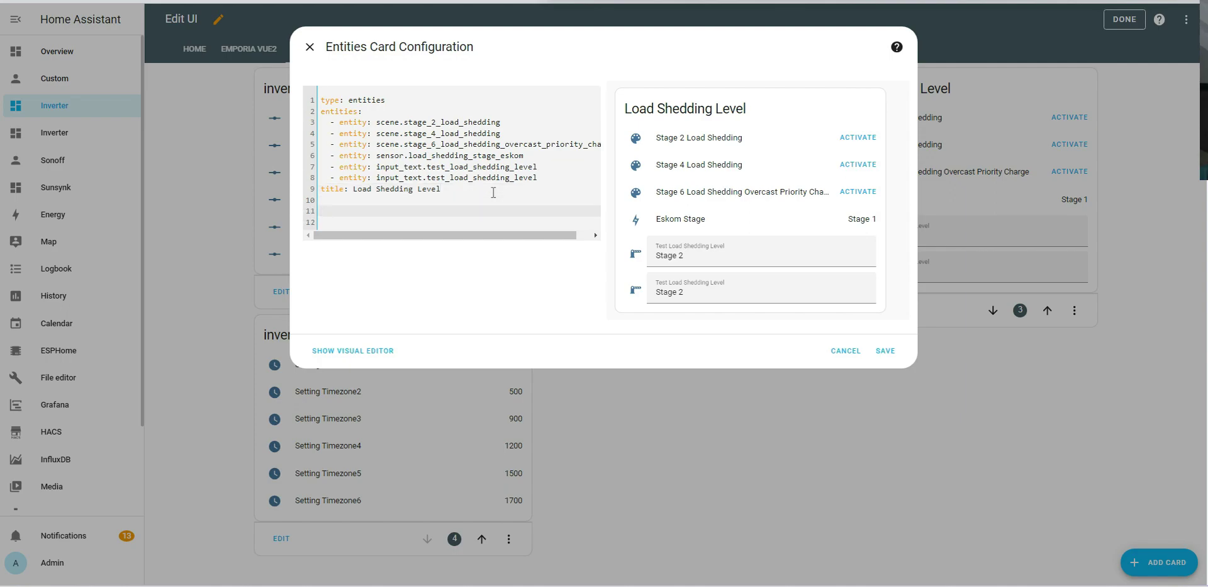
key(ctrl+v)
- Delete the "Load Shedding Level" title and the pasted type and entities lines, joining both solar forecast scenes to the existing entity list
key(Up)
key(Up)
key(Up)
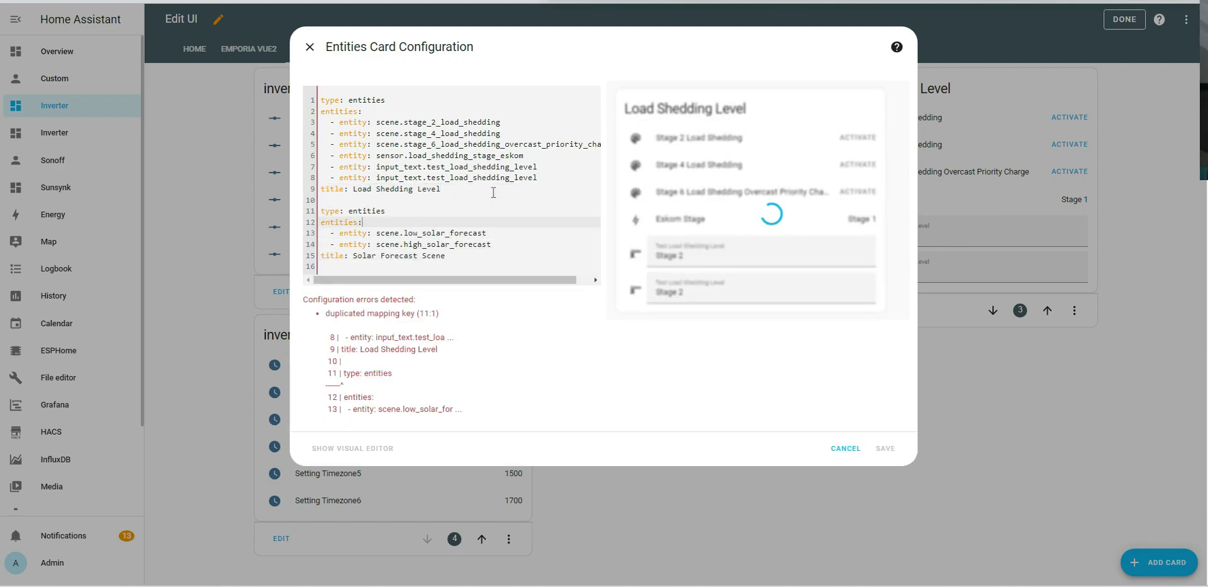
key(Up)
key(Down)
key(BackSpace)
key(BackSpace)
key(BackSpace)
key(BackSpace)
key(BackSpace)
key(BackSpace)
key(BackSpace)
key(BackSpace)
key(BackSpace)
key(BackSpace)
key(BackSpace)
key(BackSpace)
key(BackSpace)
key(BackSpace)
key(BackSpace)
key(BackSpace)
key(BackSpace)
key(BackSpace)
key(BackSpace)
key(BackSpace)
key(BackSpace)
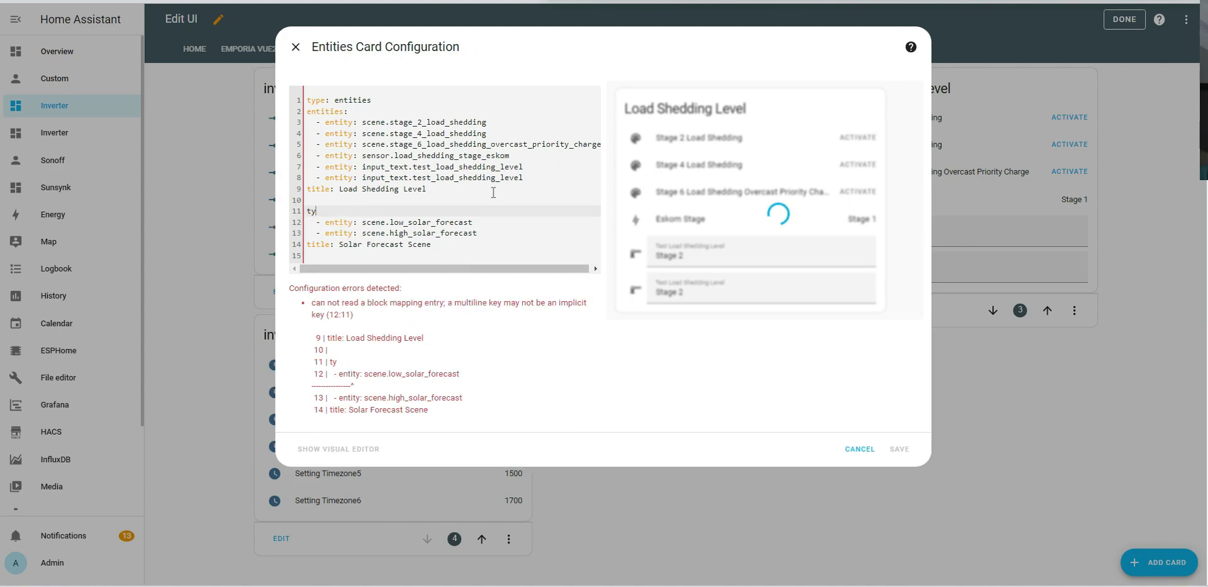
key(BackSpace)
key(BackSpace)
key(BackSpace)
key(BackSpace)
key(BackSpace)
key(BackSpace)
key(BackSpace)
key(BackSpace)
key(BackSpace)
key(BackSpace)
key(BackSpace)
key(BackSpace)
key(BackSpace)
key(BackSpace)
key(BackSpace)
key(BackSpace)
key(BackSpace)
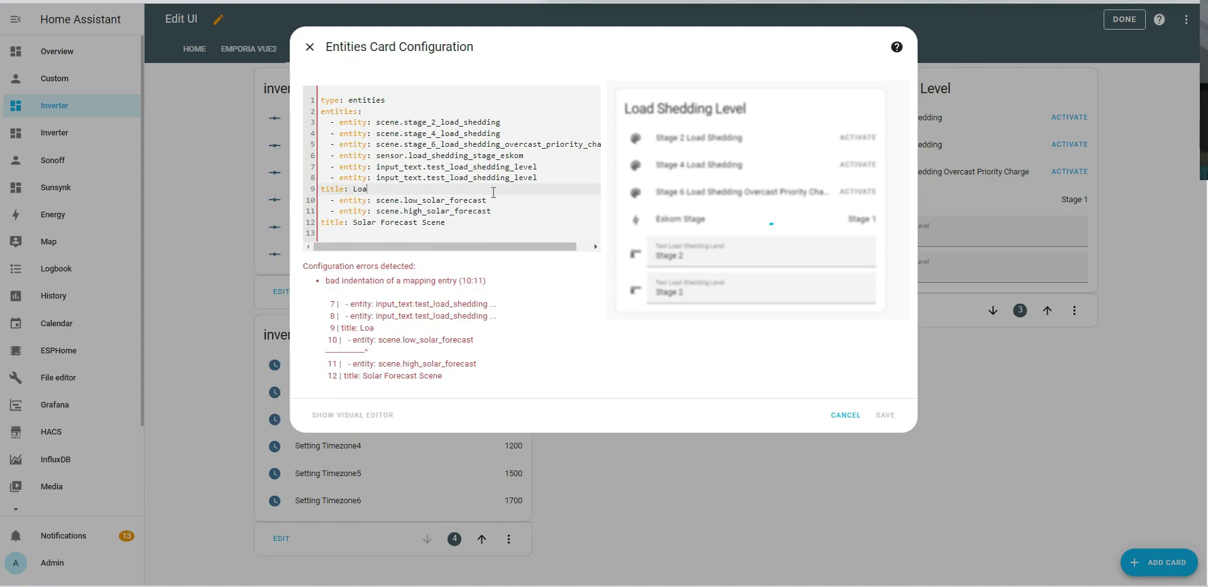
key(Delete)
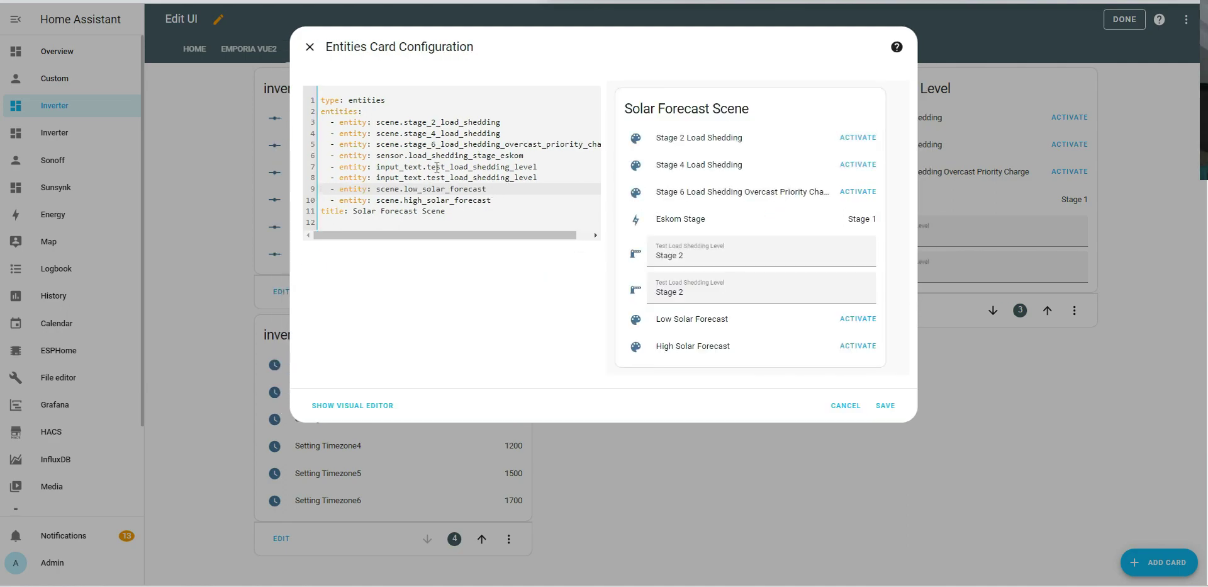
- Save the merged card, finish editing the dashboard, and test the Low Solar Forecast and High Solar Forecast scenes by activating each
click(885, 405)
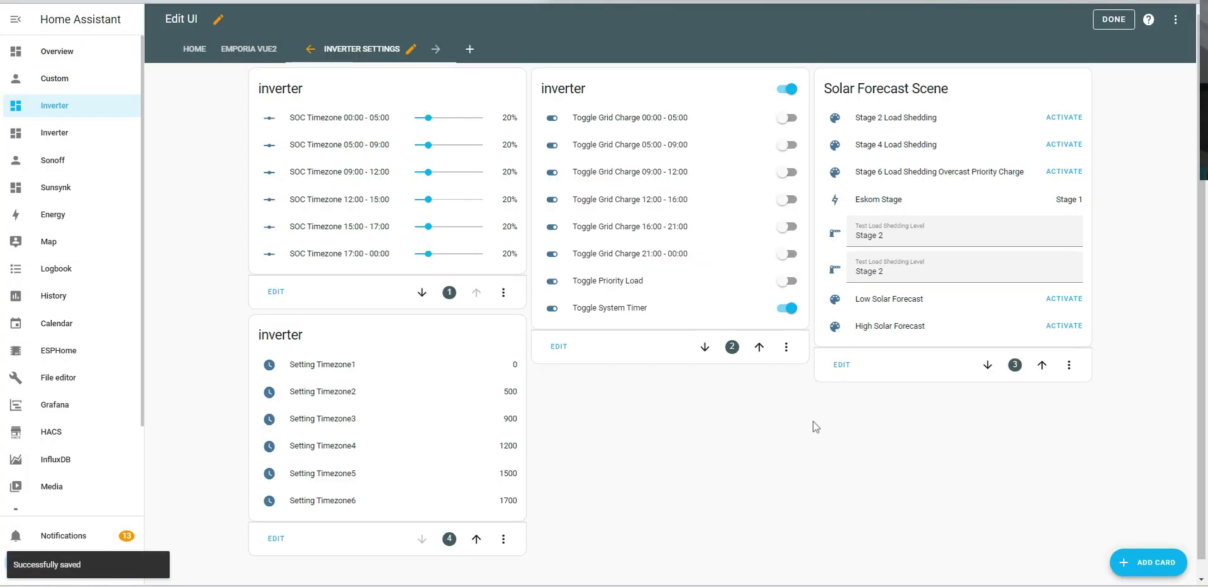
click(1114, 19)
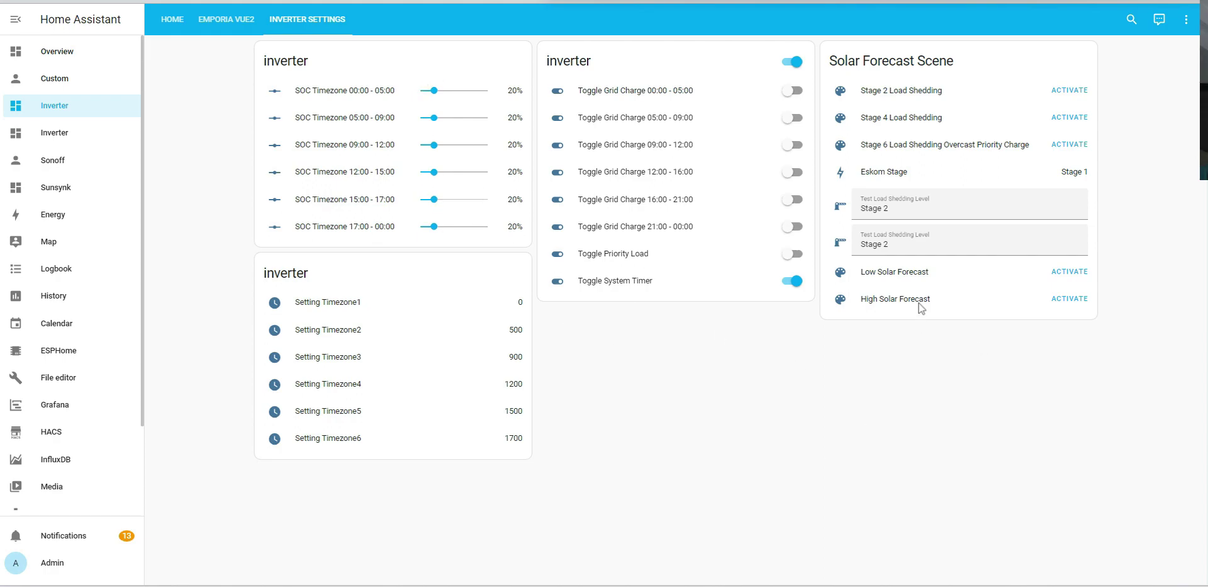
click(1068, 274)
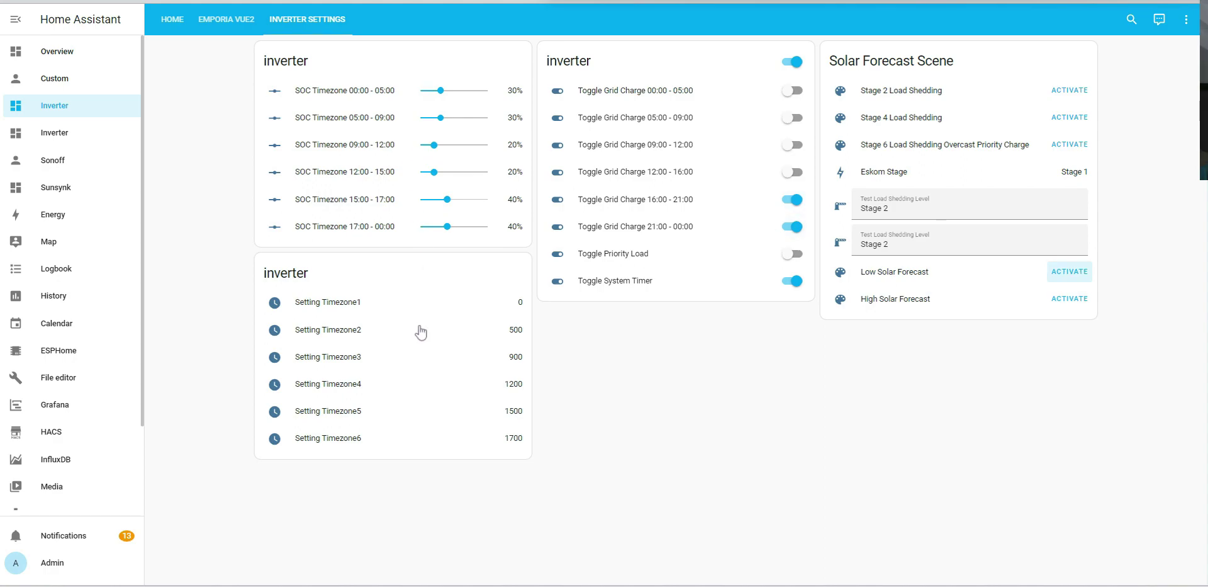
click(1067, 305)
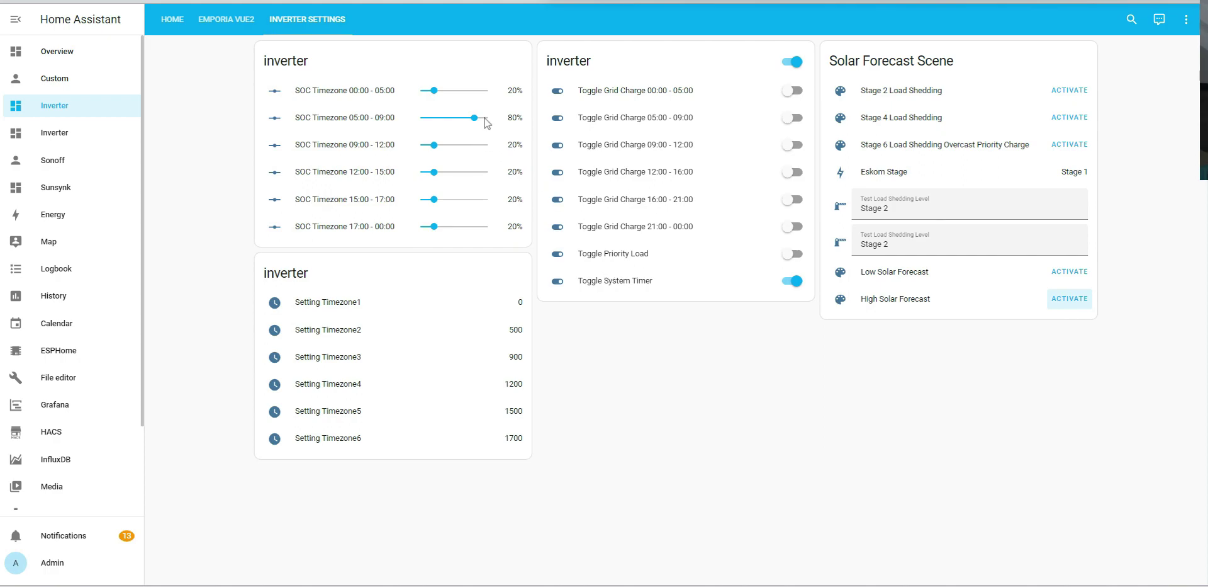
- Open the High Solar Forecast scene for editing from the automations and scenes settings
scroll(81, 470, down, 2)
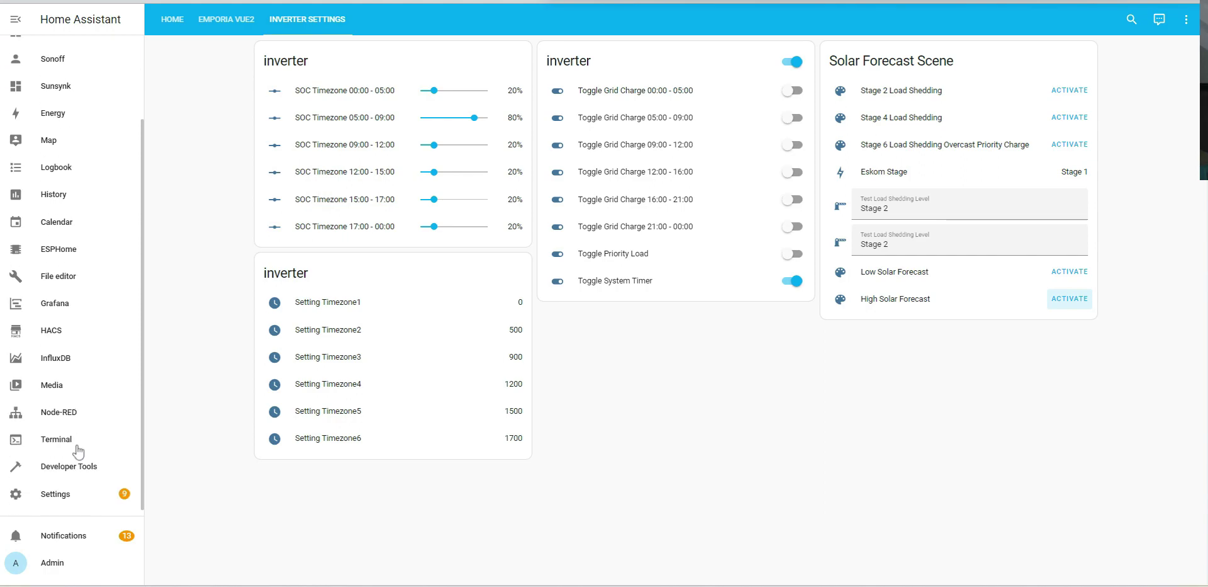
click(66, 501)
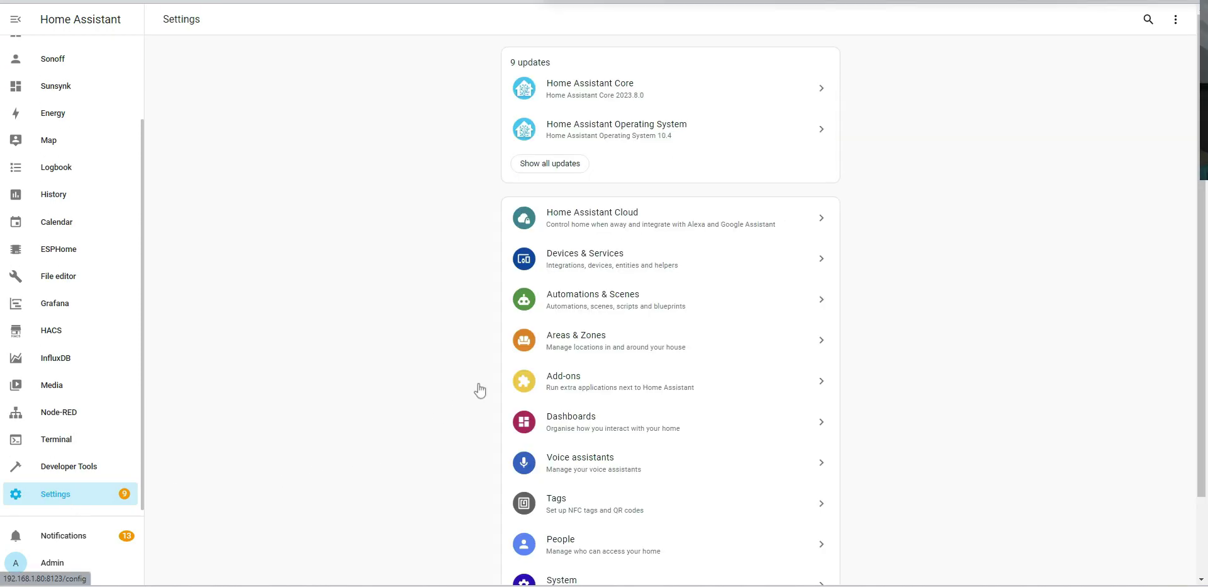
click(625, 307)
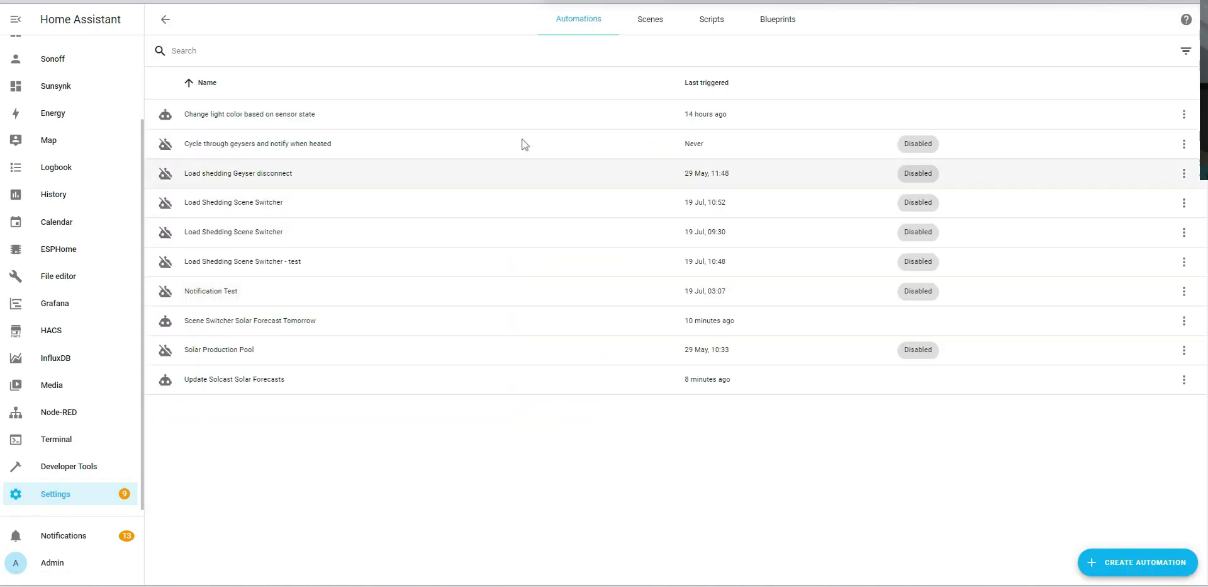
click(650, 24)
click(264, 118)
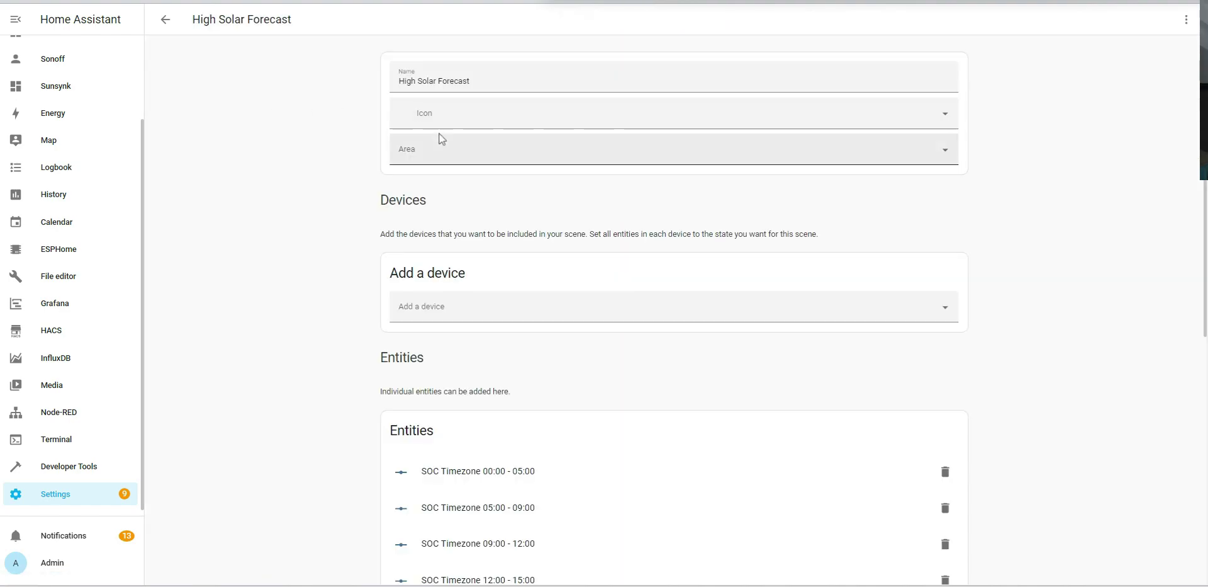
- Set SOC Timezone 05:00 - 09:00 to 20% in the High Solar Forecast scene and save the scene
scroll(564, 326, down, 2)
click(497, 418)
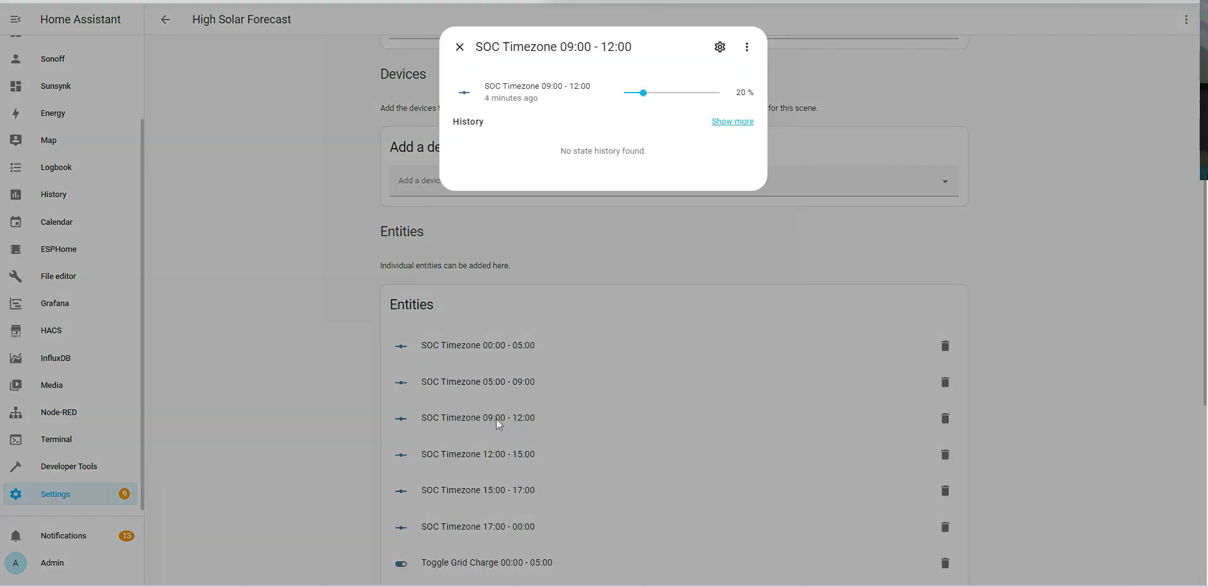
click(508, 390)
click(494, 382)
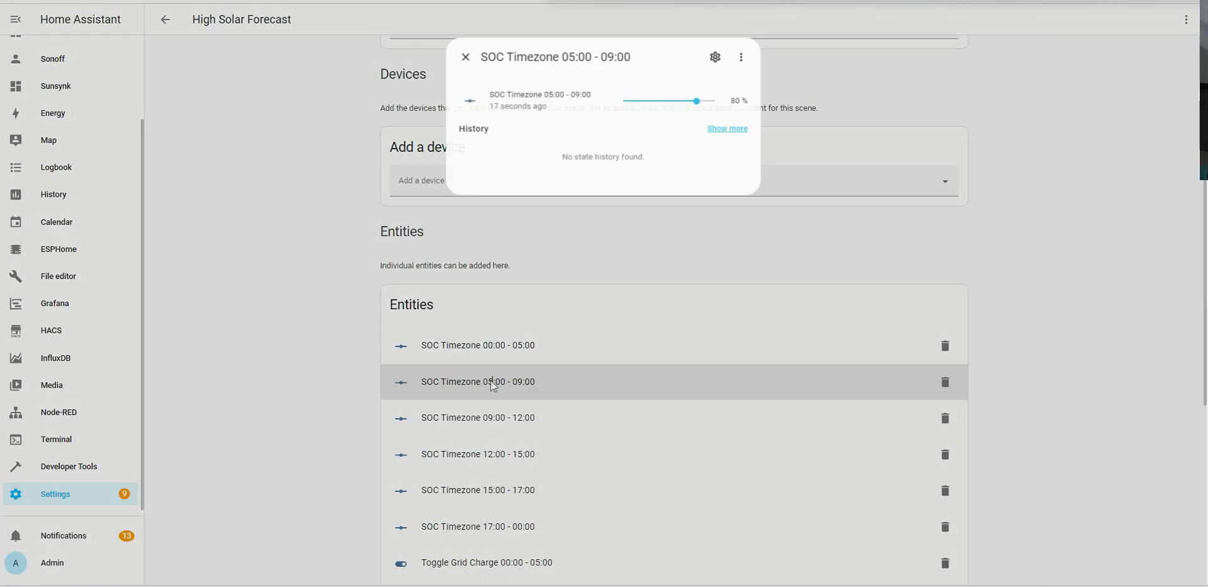
drag(701, 95, 643, 97)
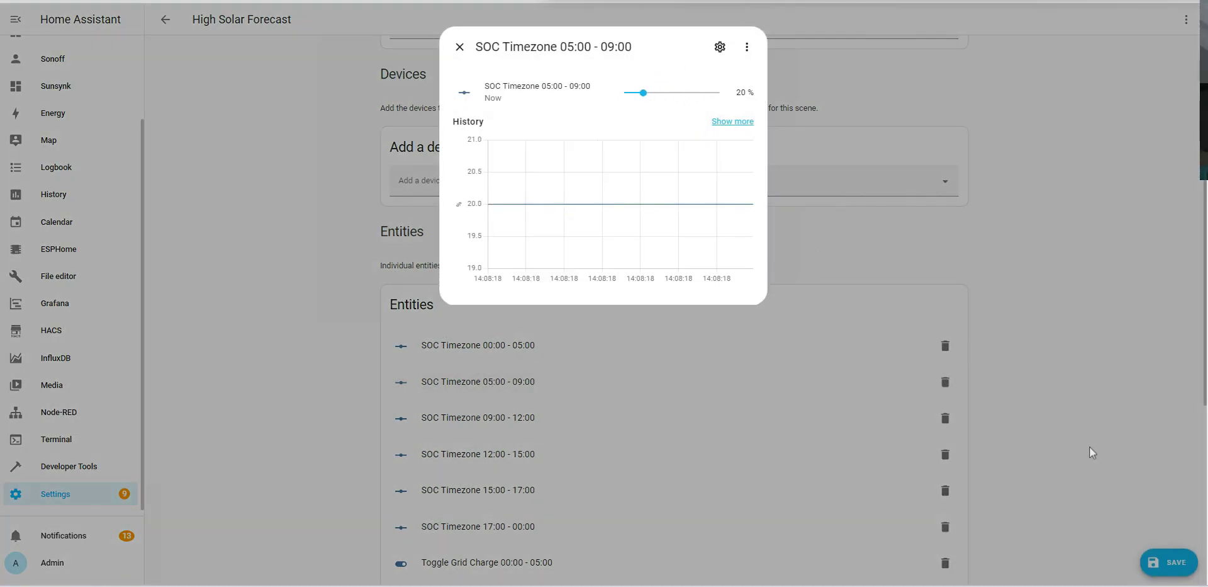
click(465, 54)
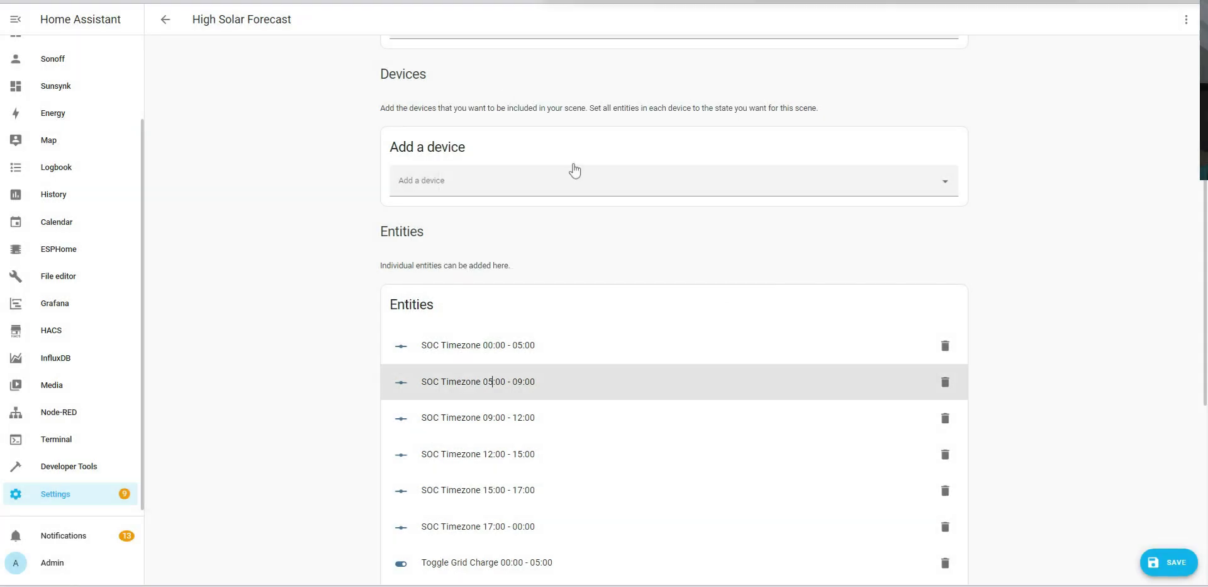
click(1167, 563)
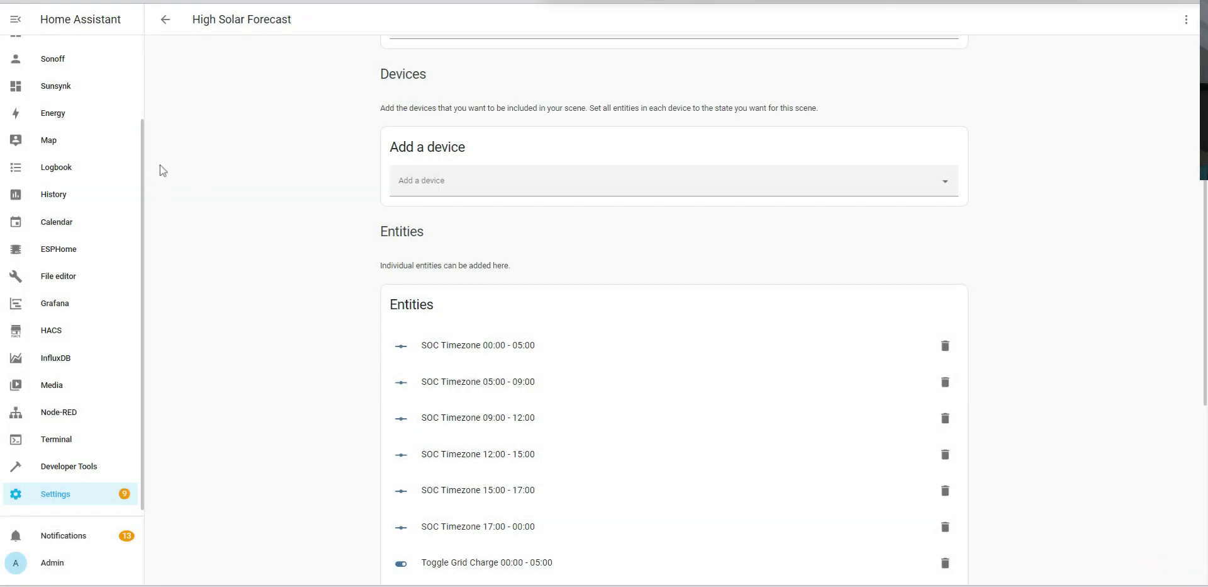
- Return to the Inverter dashboard's Inverter Settings view and activate the Low Solar Forecast scene, followed by the High Solar Forecast scene
scroll(98, 143, up, 3)
click(55, 107)
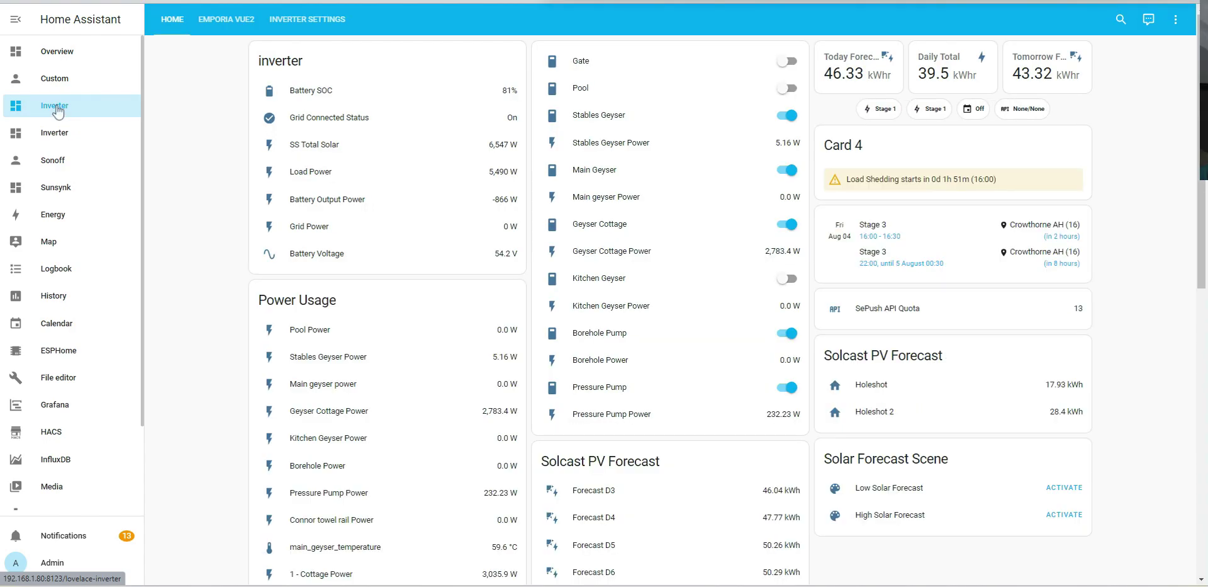
click(291, 20)
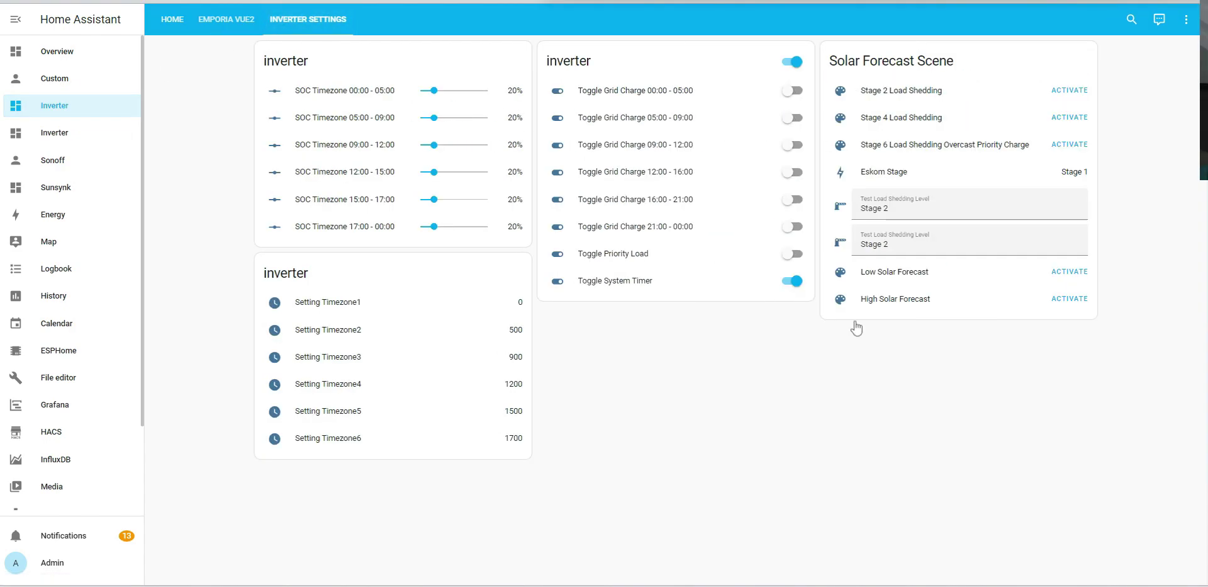
click(1075, 274)
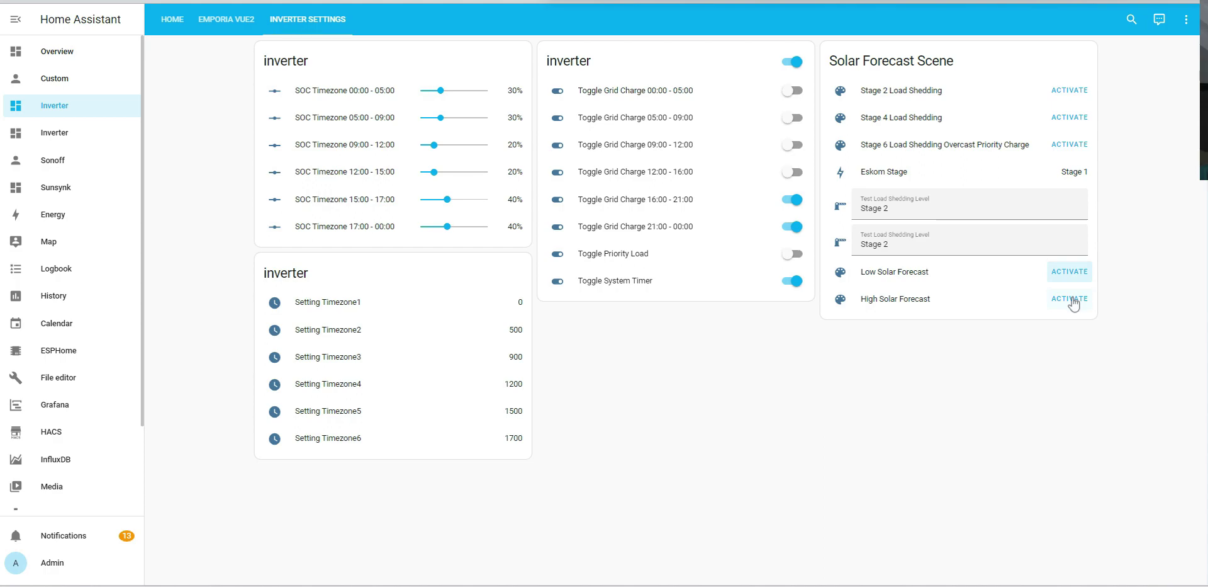
click(1075, 300)
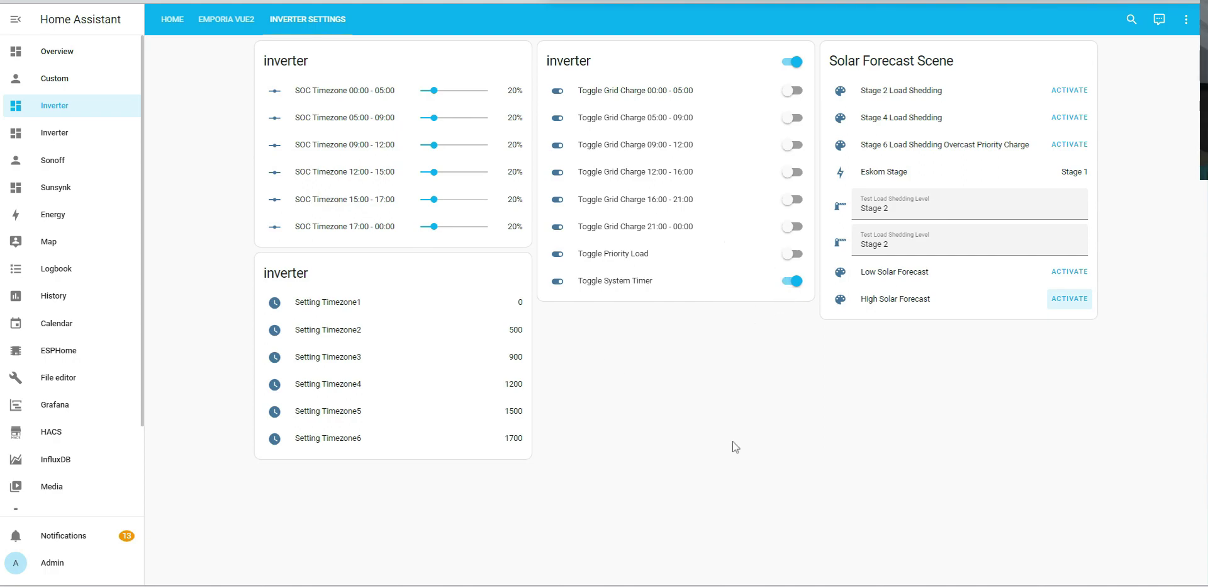
- Create a new empty automation from the automations and scenes settings
scroll(73, 346, down, 3)
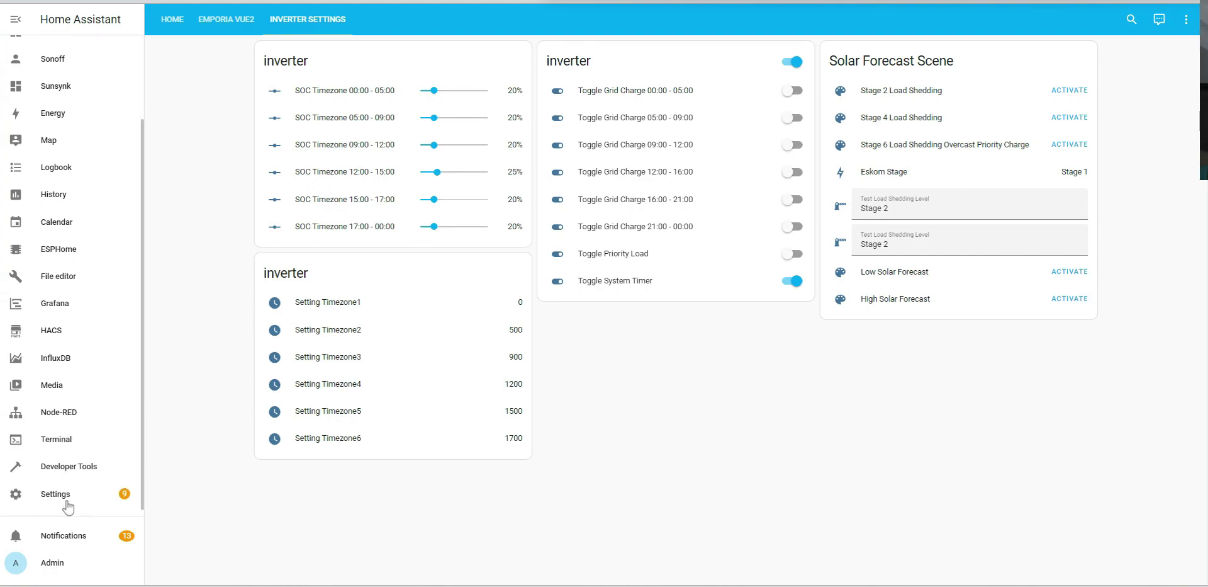
click(28, 495)
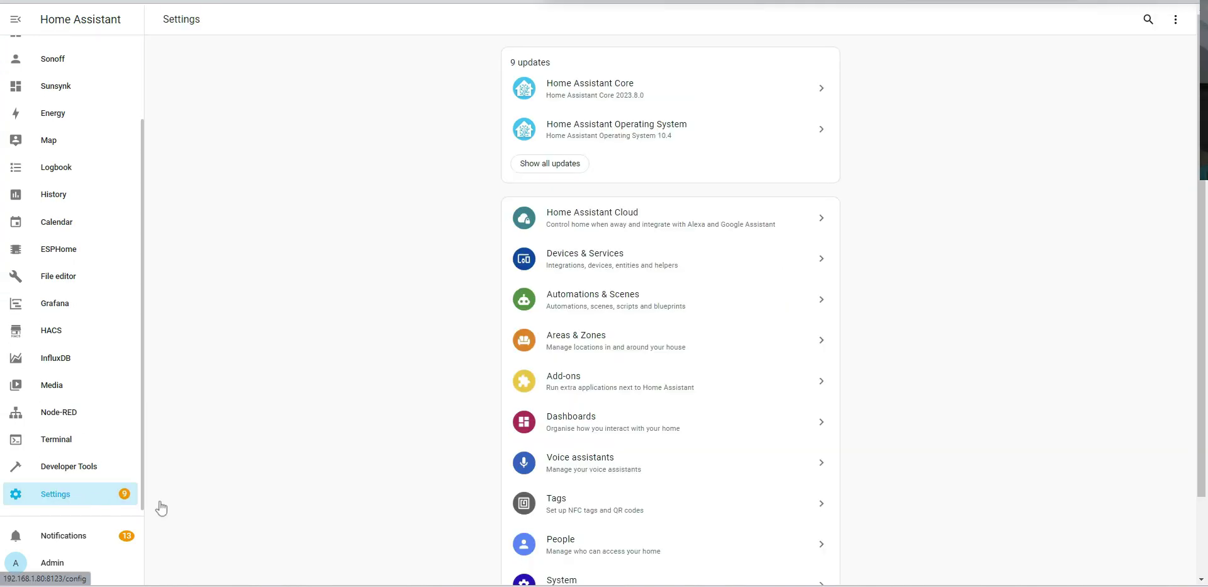
click(594, 304)
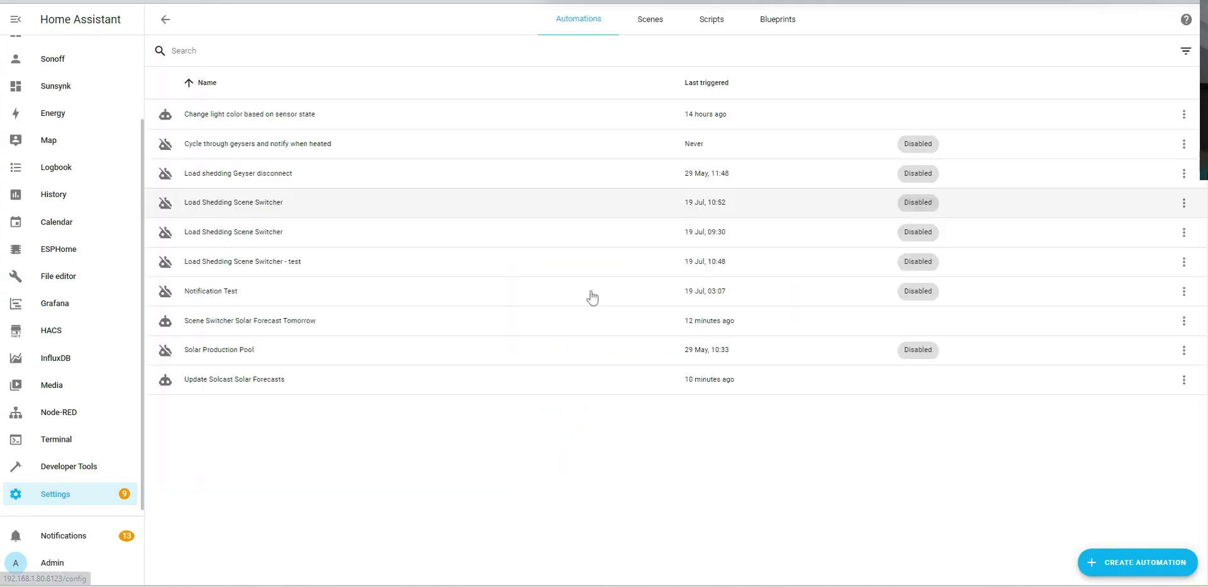
click(1143, 561)
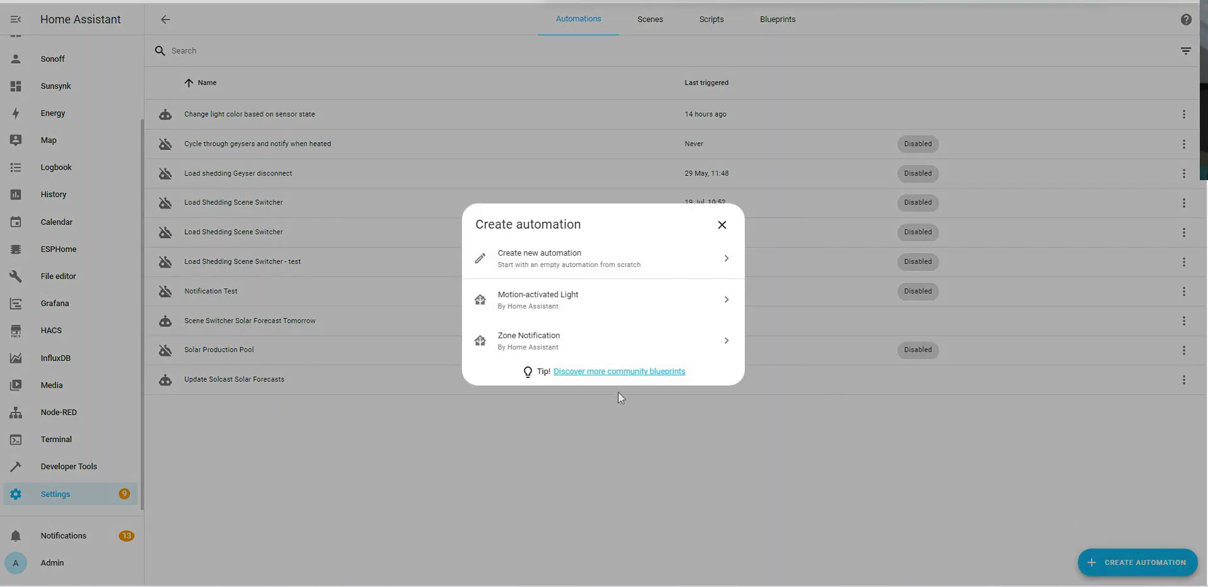
click(562, 263)
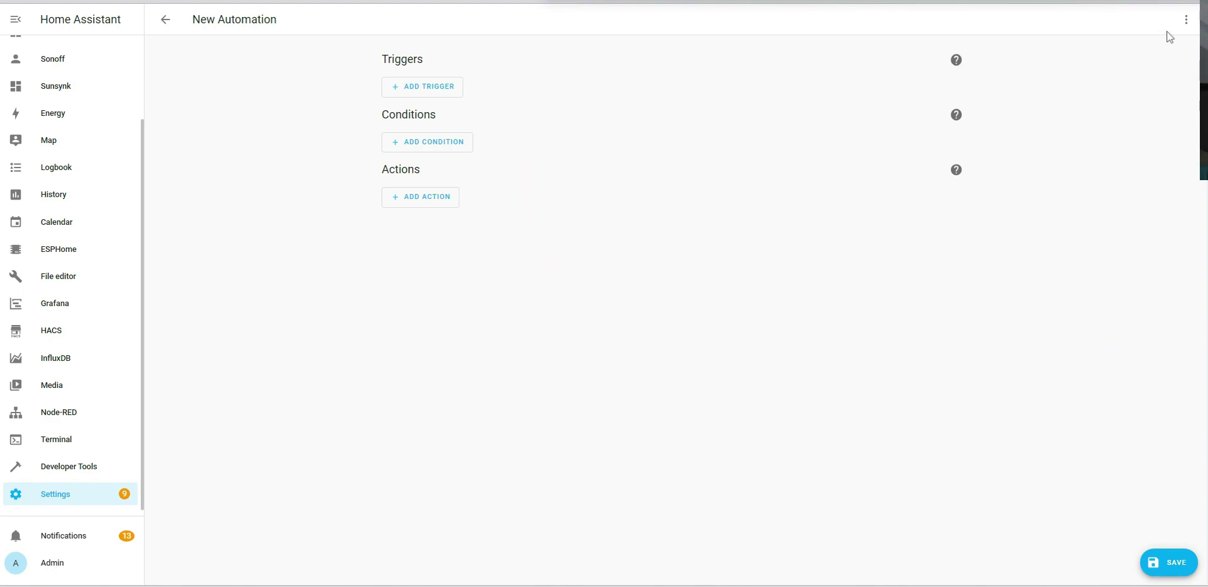
- Replace the automation's YAML with Forecast Tomorrow, triggered at 23:00:00, turning on scene.low_solar_forecast when sensor.forecast_tomorrow is below 40 and scene.high_solar_forecast when above 40
click(1187, 20)
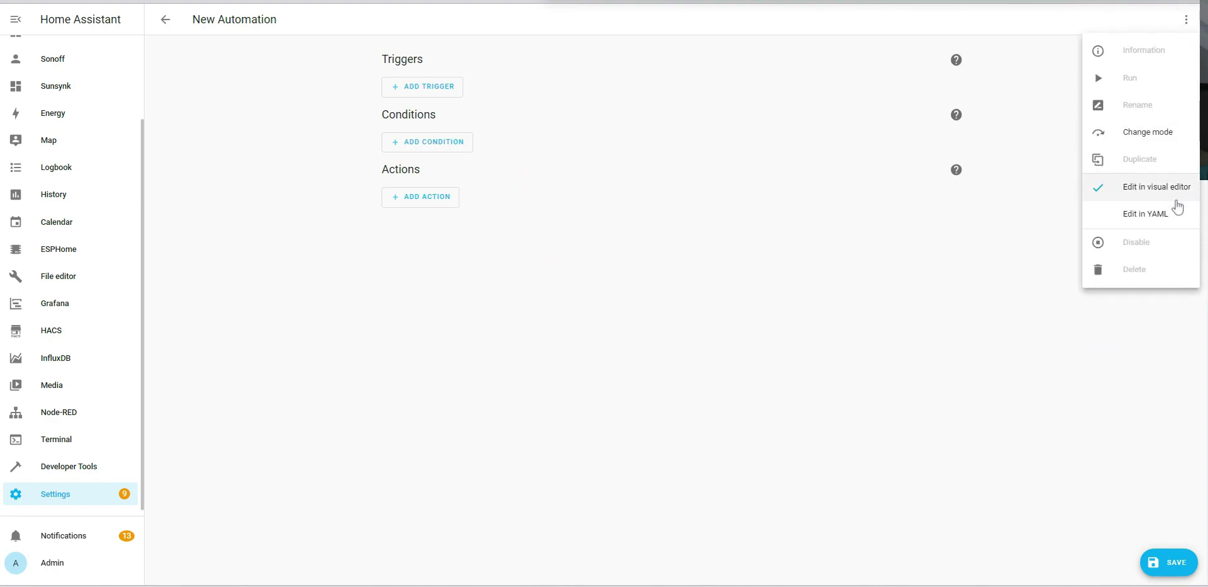
click(1155, 215)
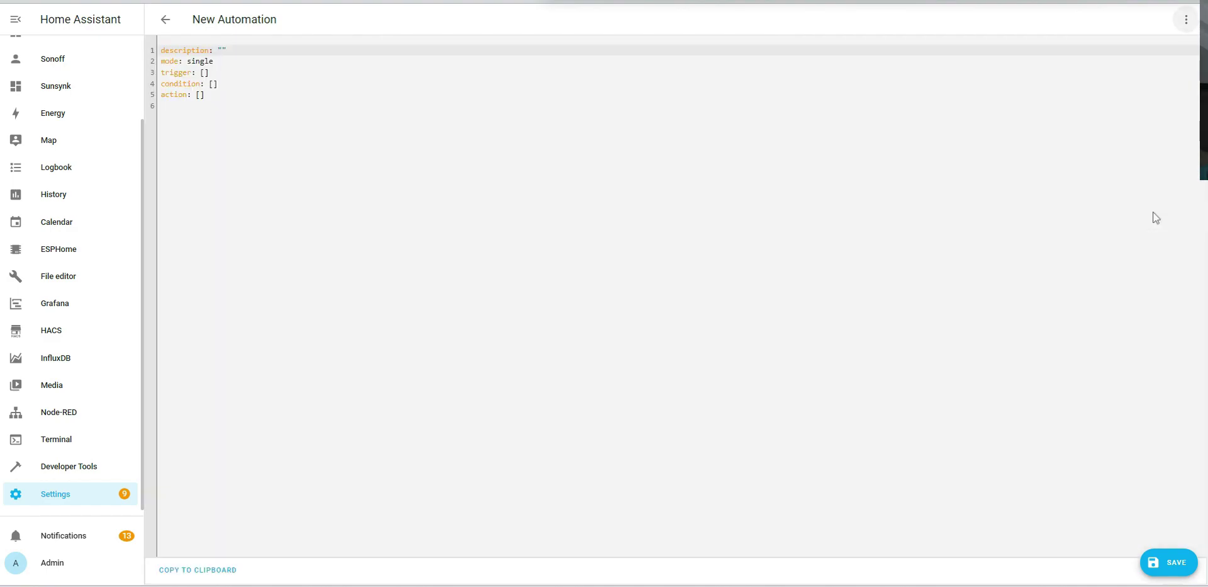
drag(250, 102, 157, 38)
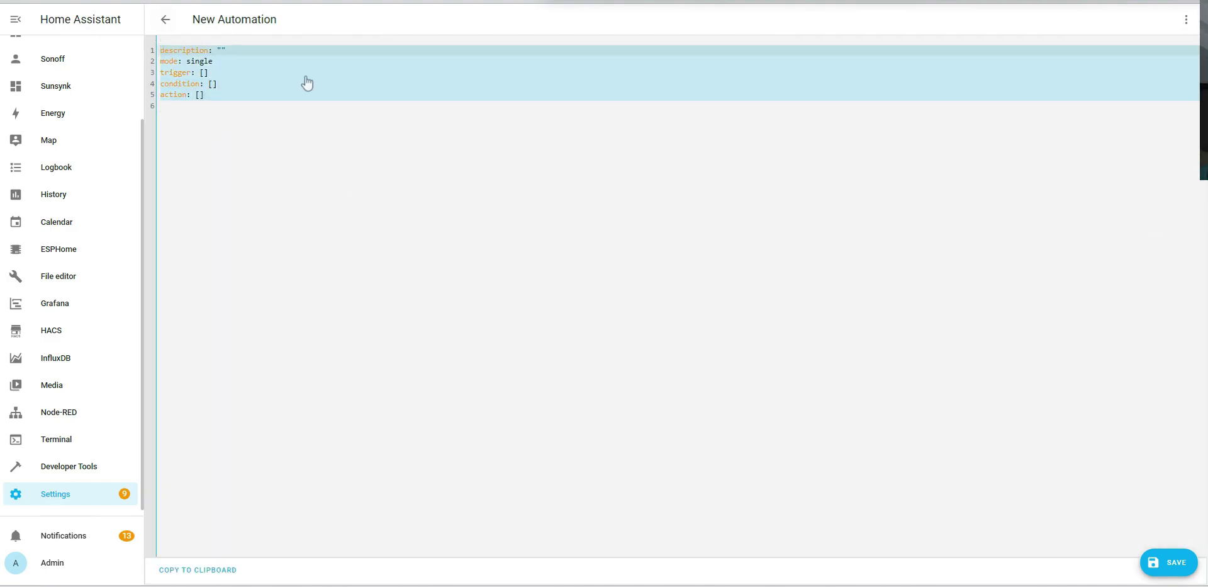
text(alias: Forecast Tomorrow description: '' trigger:   - platform: time     at: '23:00:00' condition: [] action:   - choose:       - conditions:           - condition: numeric_state             entity_id: sensor.forecast_tomorrow             below: '40'         sequence:           - service: scene.turn_on             target:               entity_id: scene.low_solar_forecast       - conditions:           - condition: numeric_state             entity_id: sensor.forecast_tomorrow             above: '40'         sequence:           - service: scene.turn_on             target:               entity_id: scene.high_solar_forecast     default: [] mode: single)
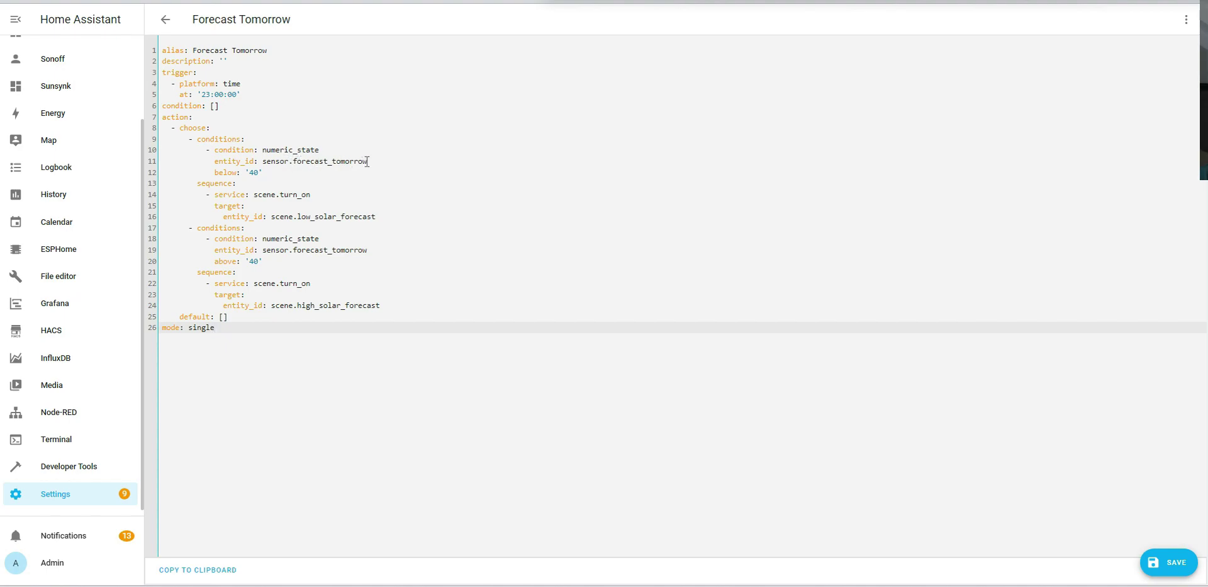
- Open the settings in a separate browser tab and list the entities of the Solcast PV Forecast integration
right_click(61, 495)
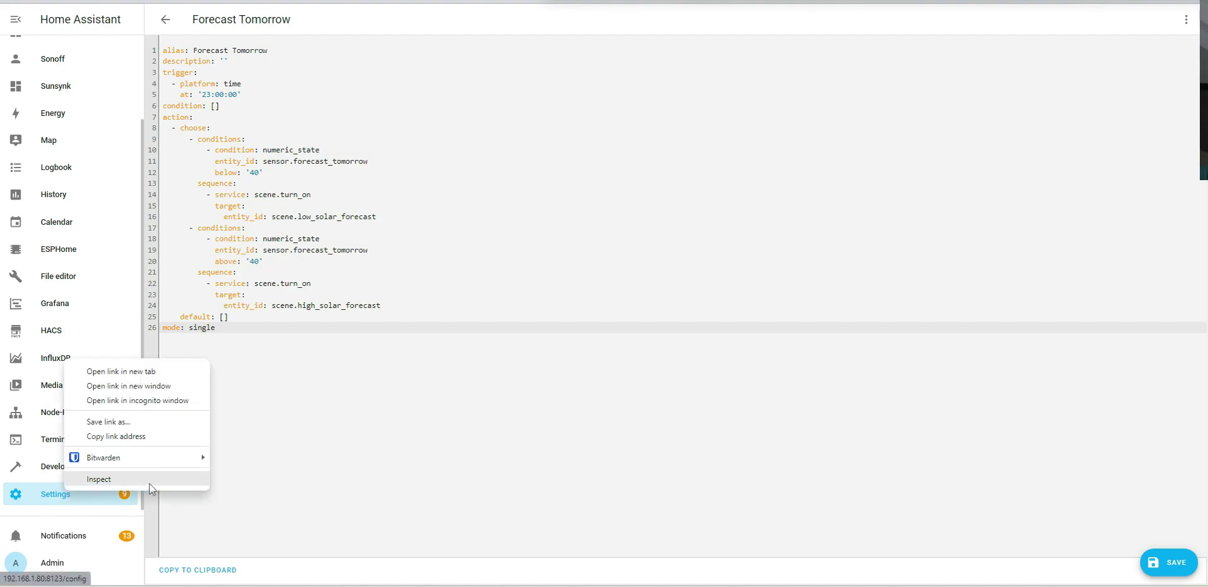
click(157, 372)
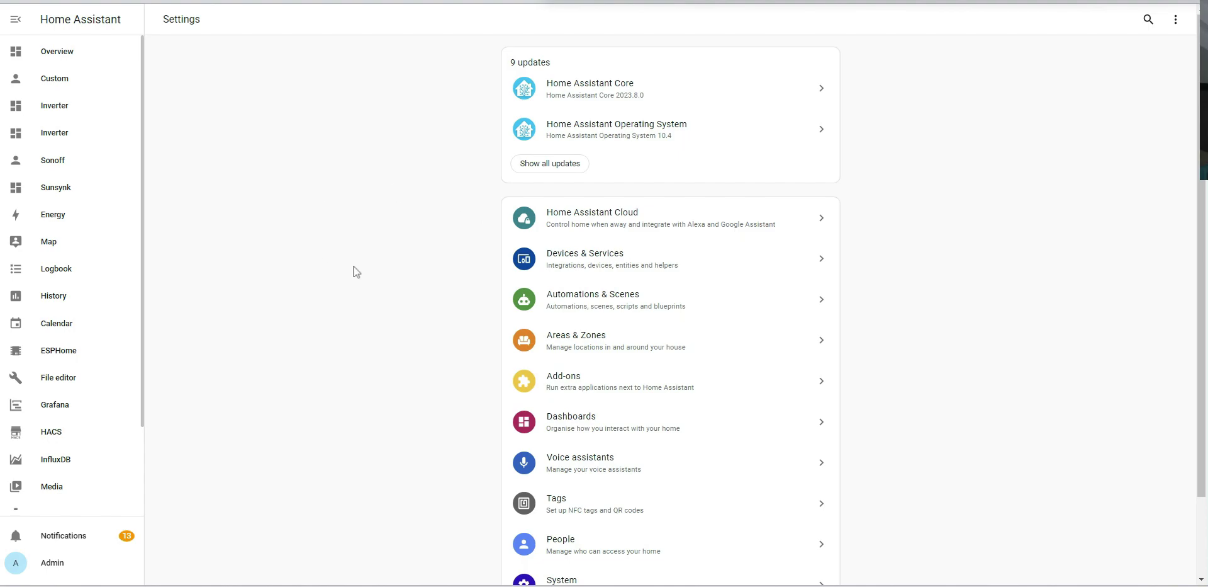
scroll(57, 497, down, 3)
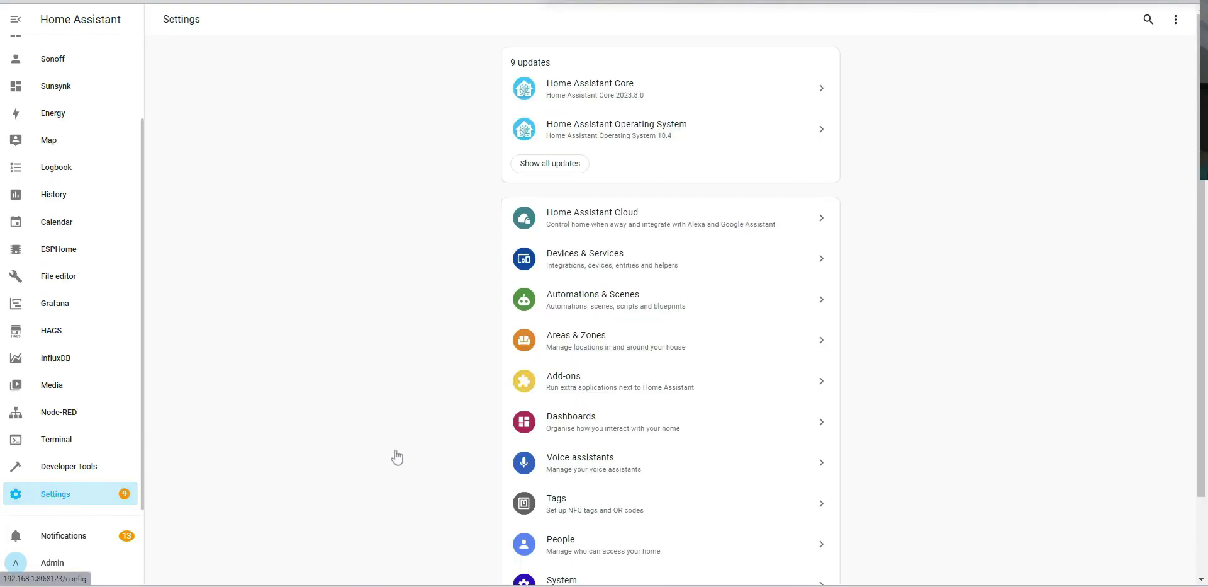
click(609, 301)
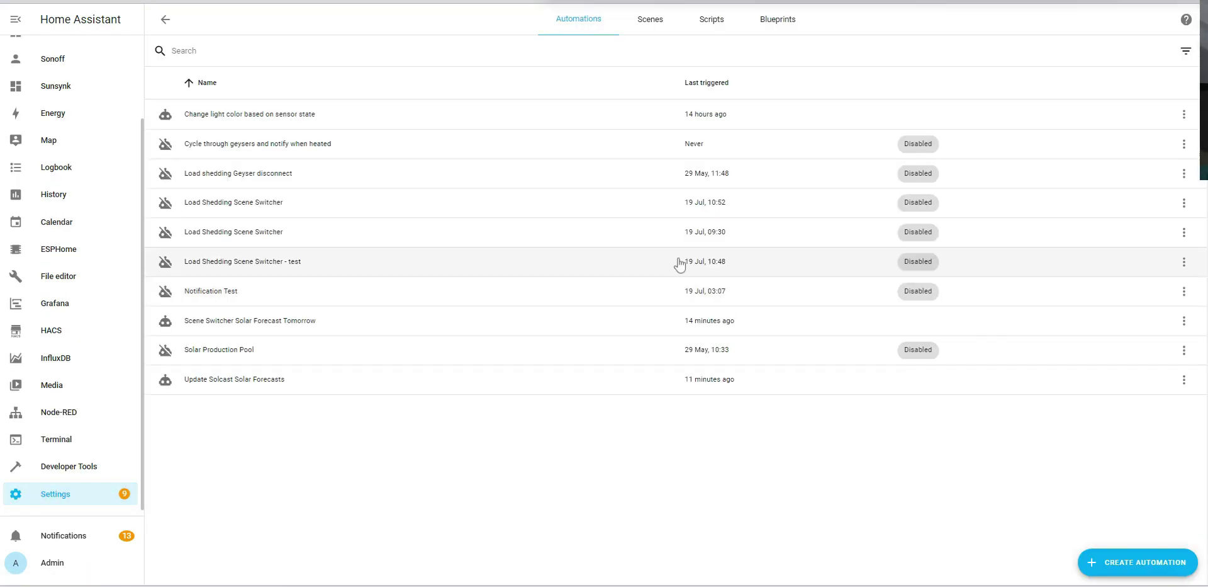
click(63, 501)
click(587, 265)
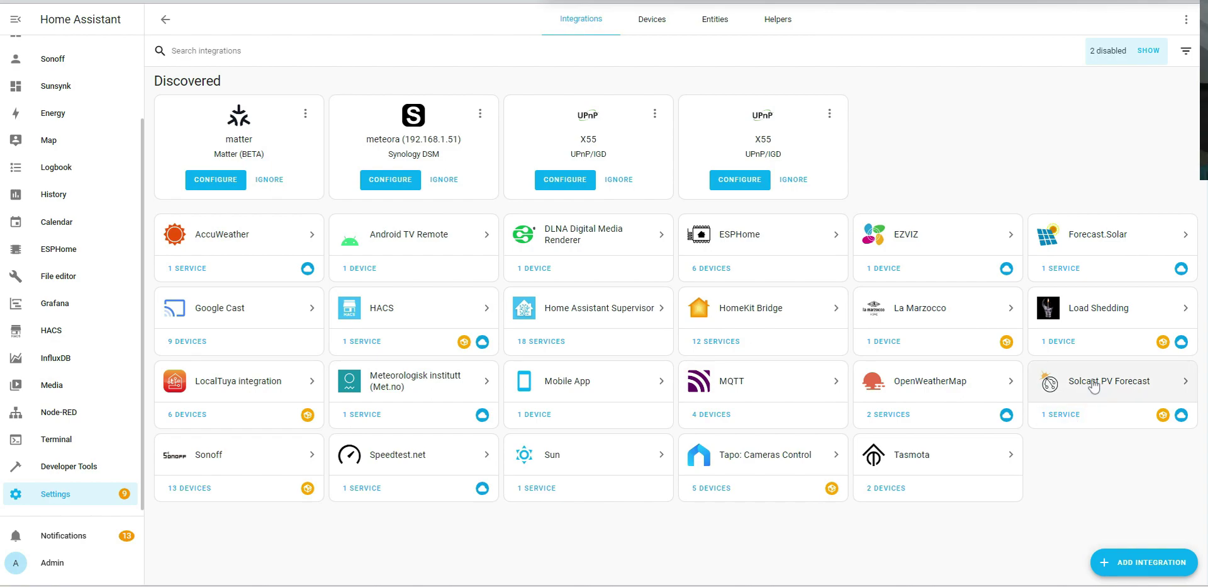
click(1095, 385)
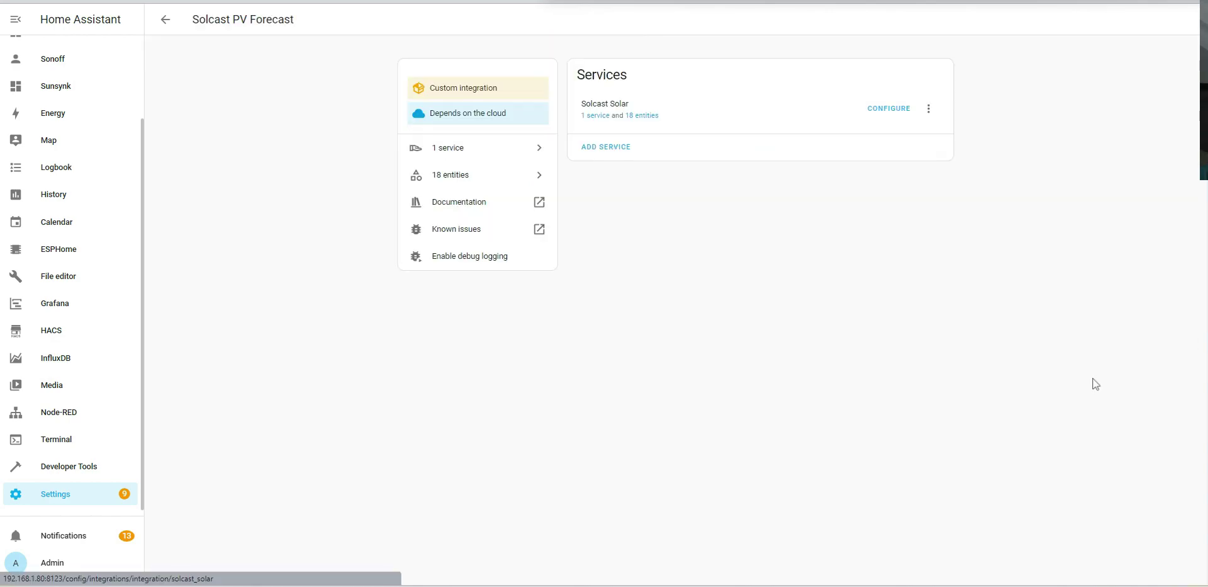
click(646, 119)
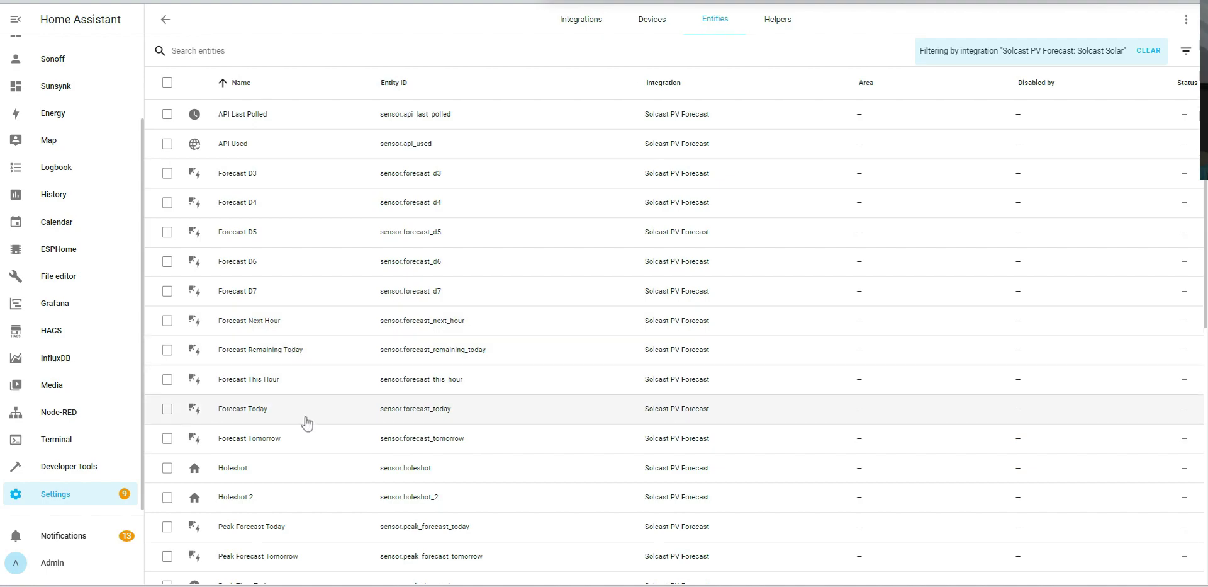
- Check the entity ID in the Forecast Tomorrow entity's settings, and close its details without changes
click(465, 444)
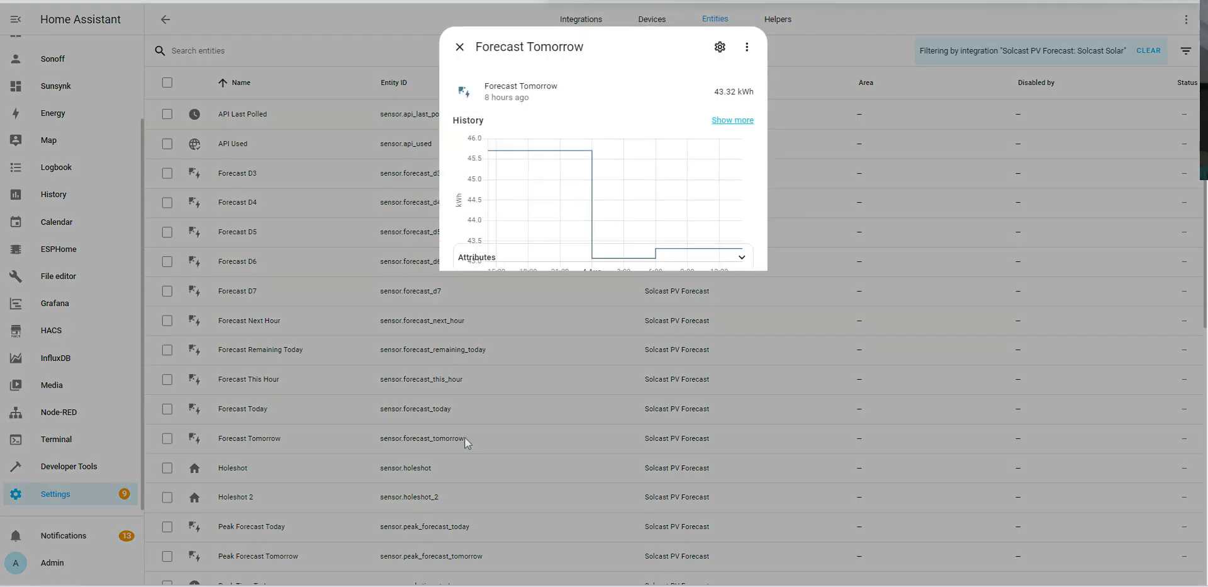
click(720, 49)
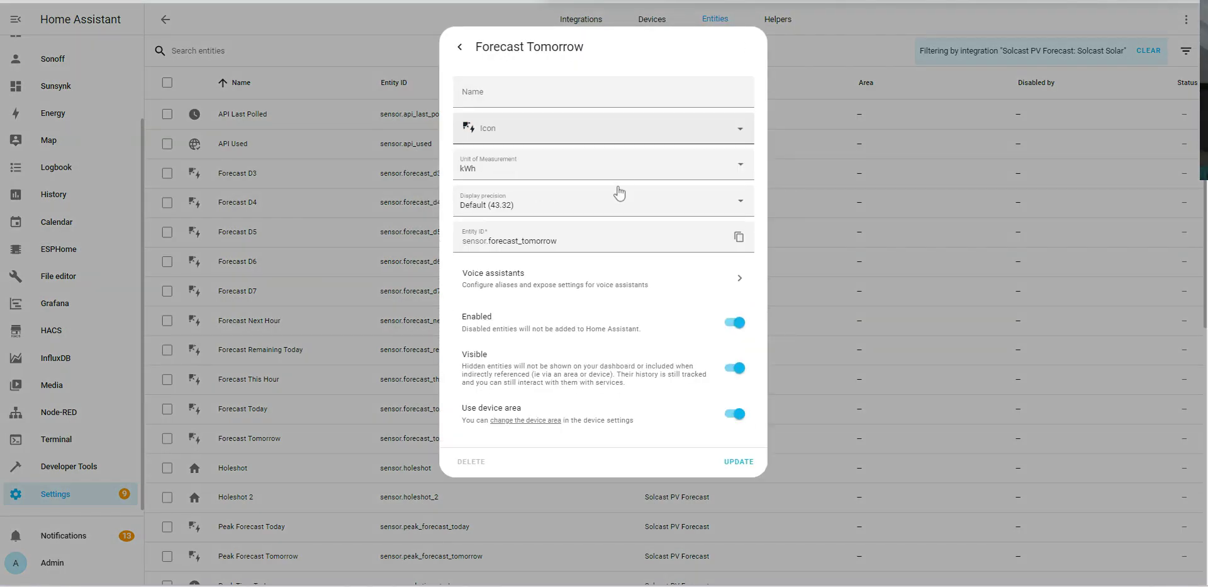
double_click(560, 241)
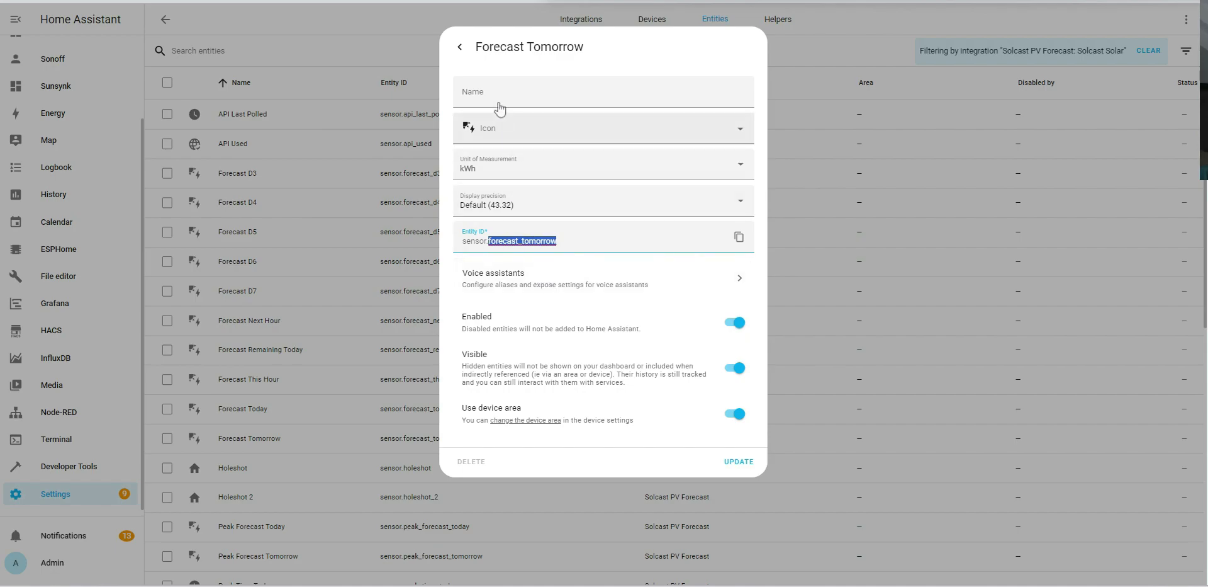
click(460, 48)
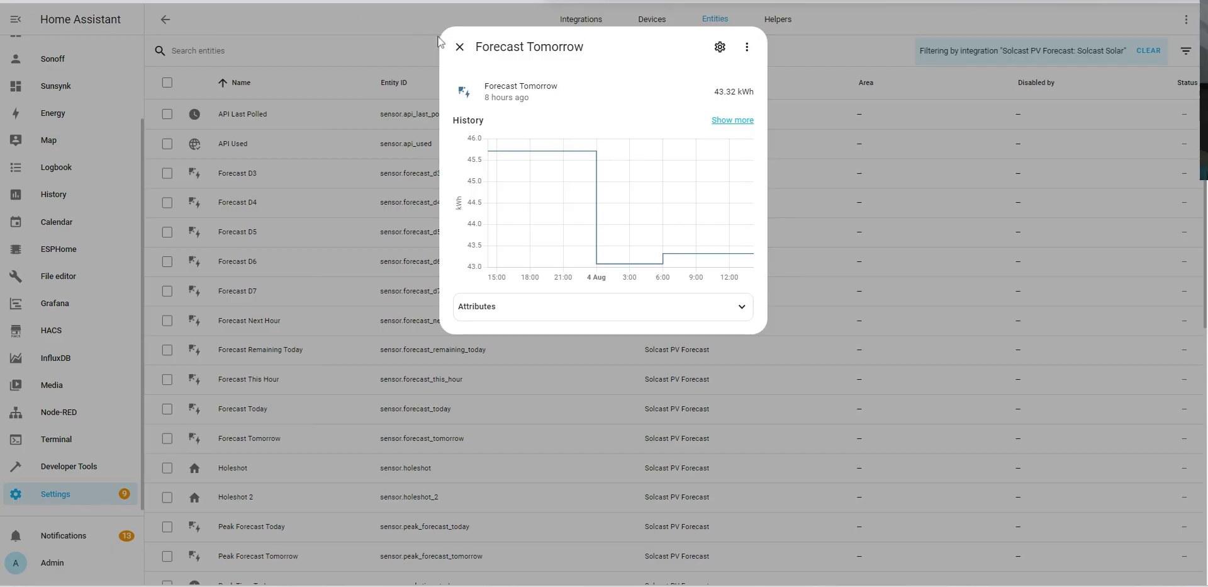
click(459, 46)
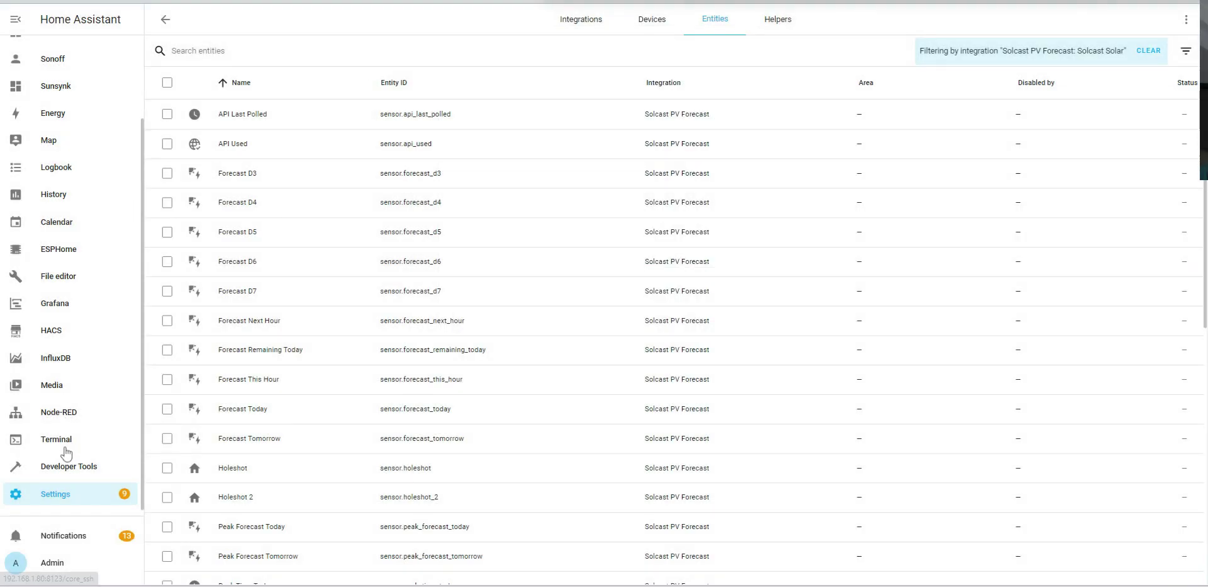
- Filter the entity states in Developer Tools by "scene" and look up the High Solar Forecast and Low Solar Forecast entity IDs
click(65, 469)
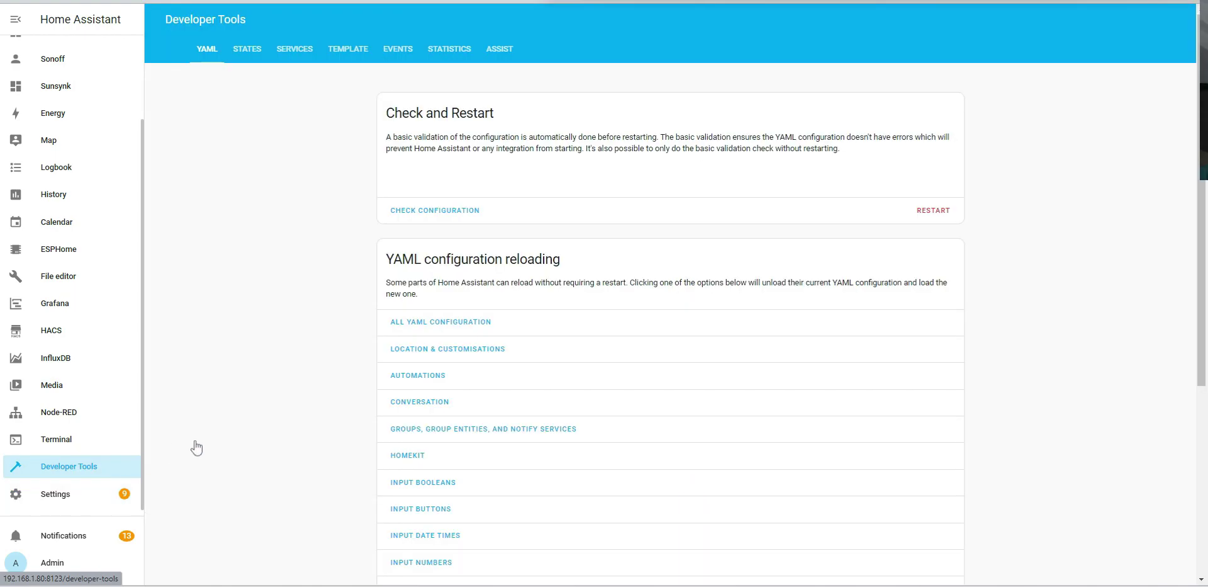
click(252, 51)
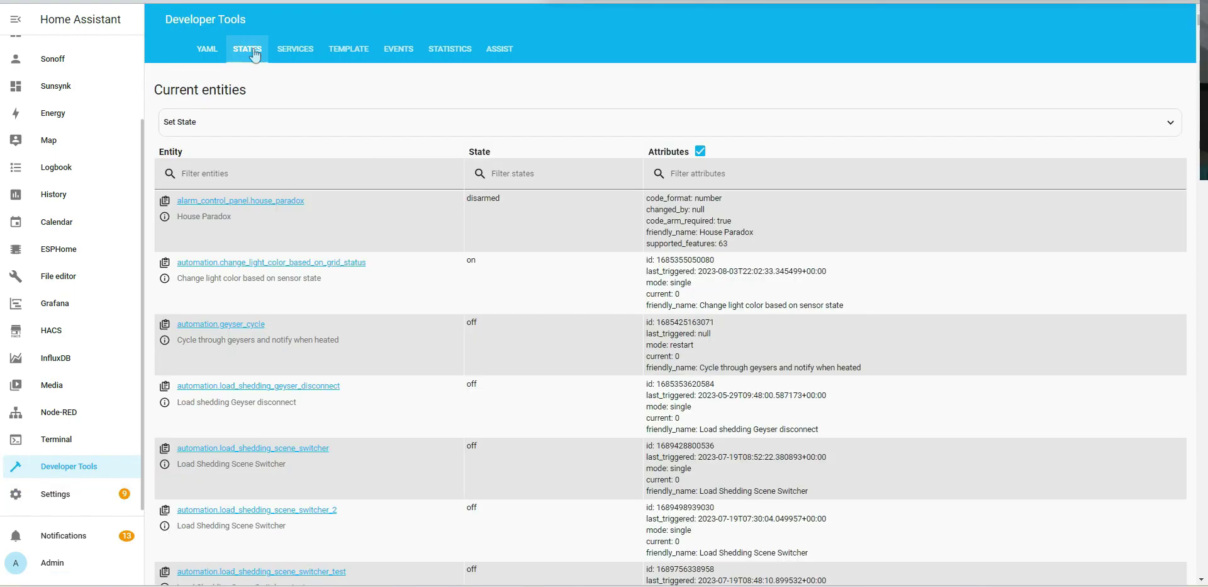
click(222, 171)
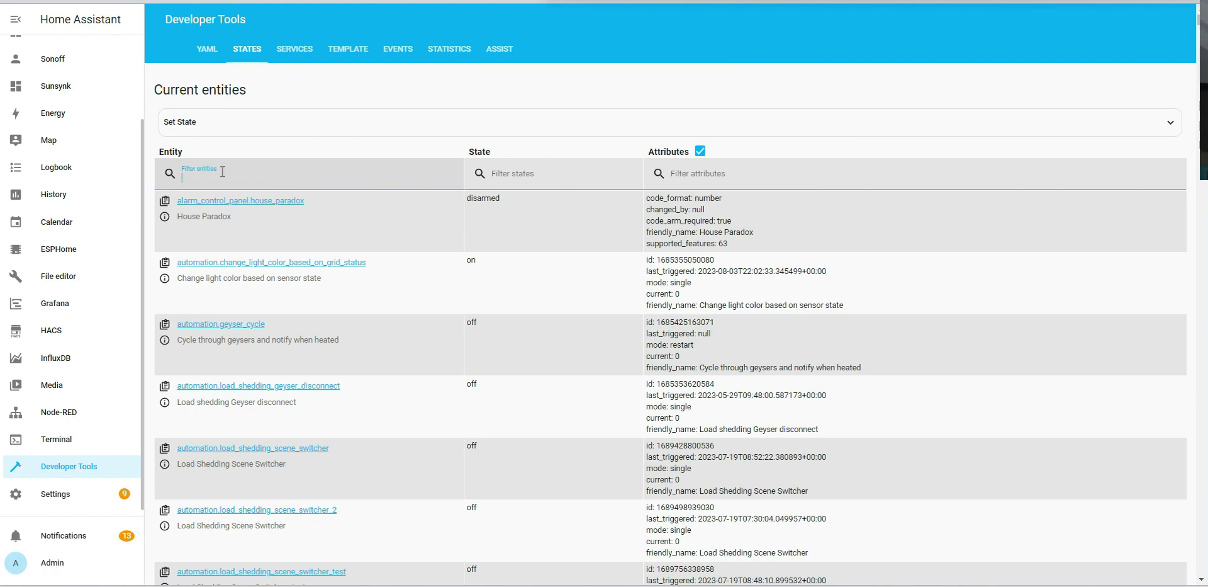
text(scene)
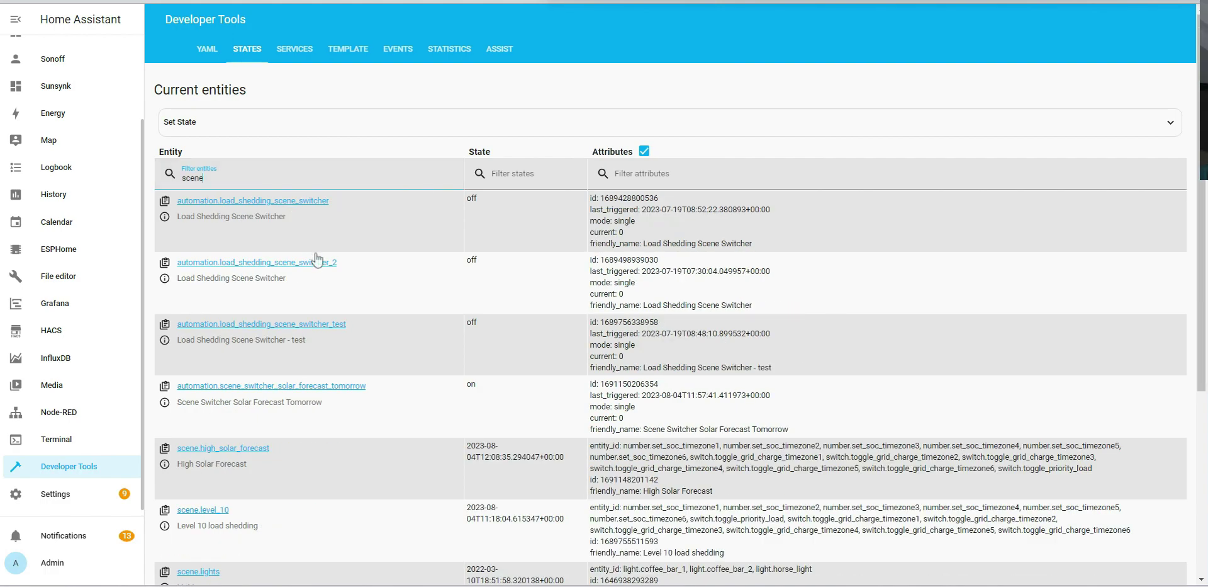
scroll(334, 398, down, 1)
scroll(334, 398, down, 1)
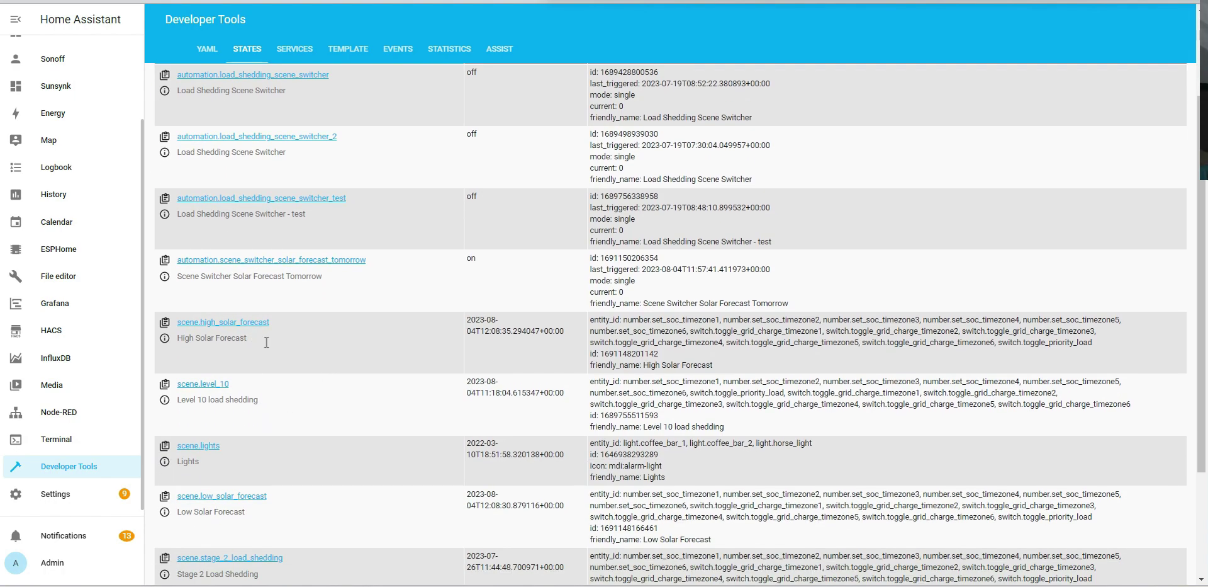
drag(273, 322, 177, 323)
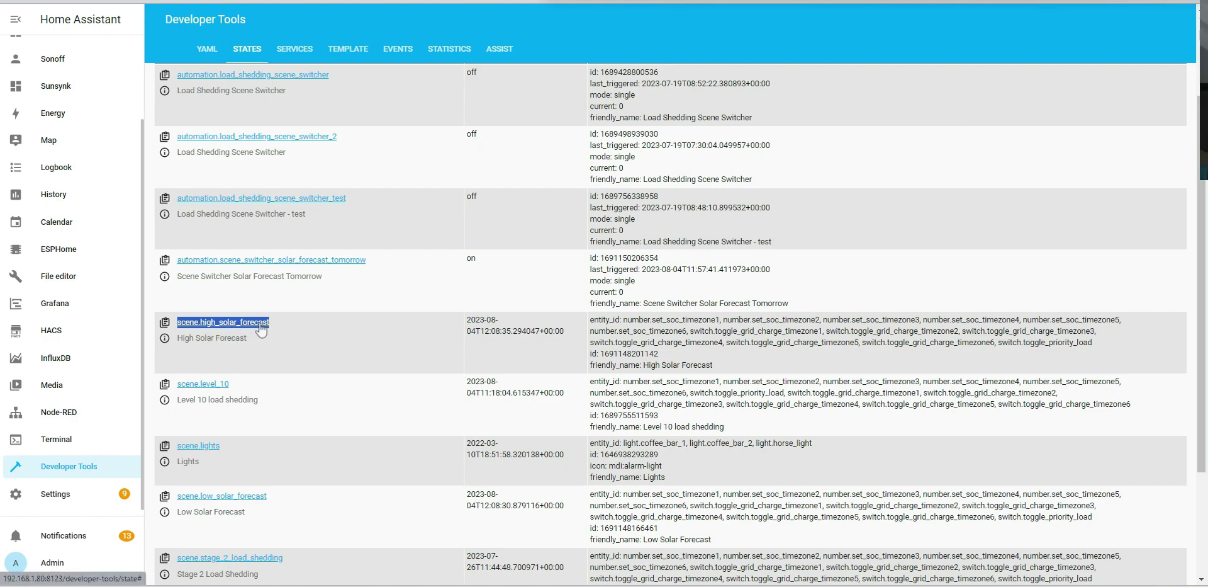
drag(271, 497, 157, 501)
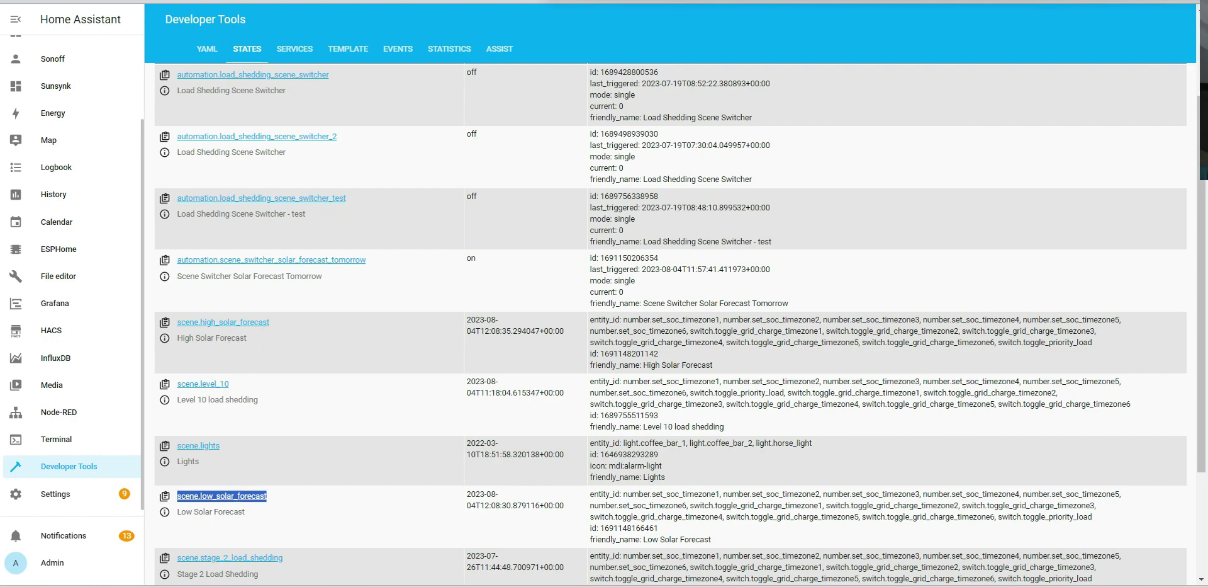
- Return to the Forecast Tomorrow automation's YAML and review its scene entity IDs, forecast sensor and threshold values
key(ctrl+Tab)
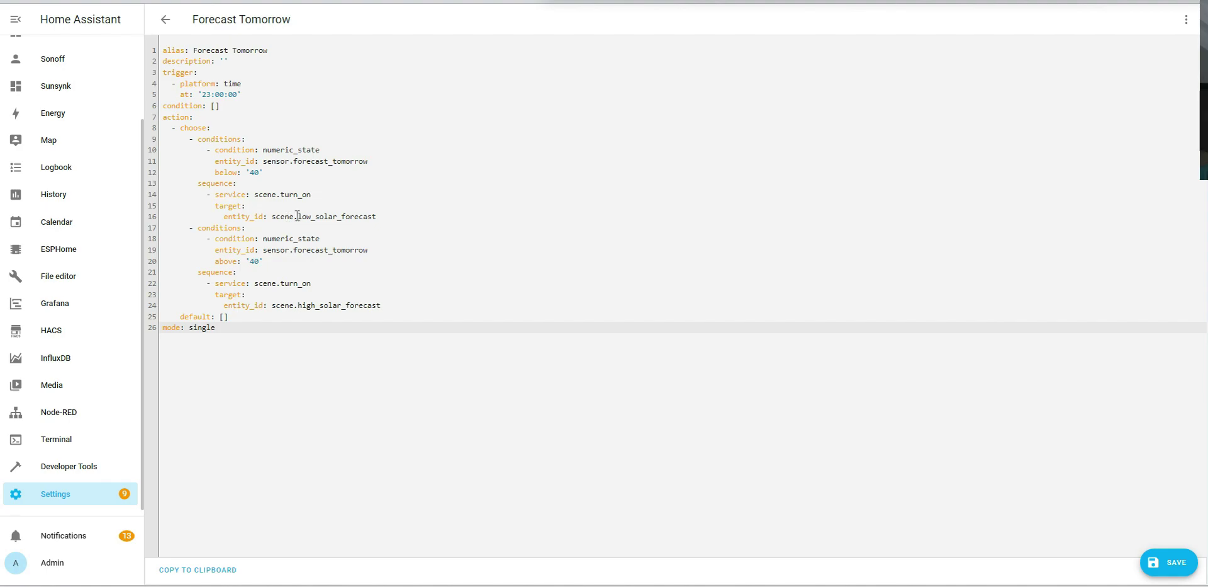
click(286, 216)
drag(277, 250, 340, 250)
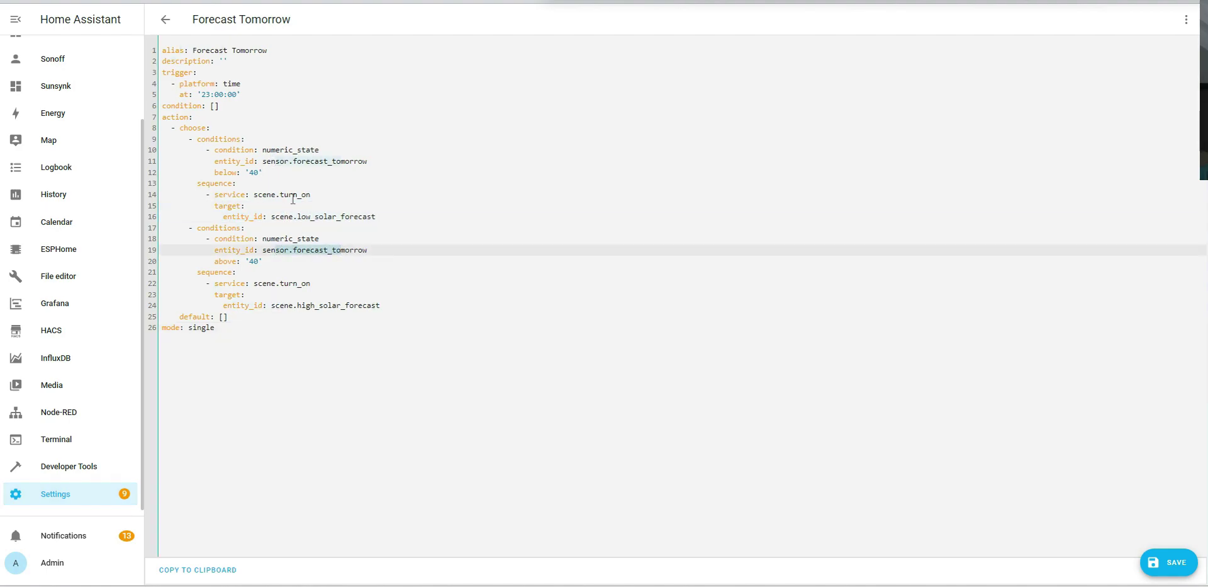
click(381, 217)
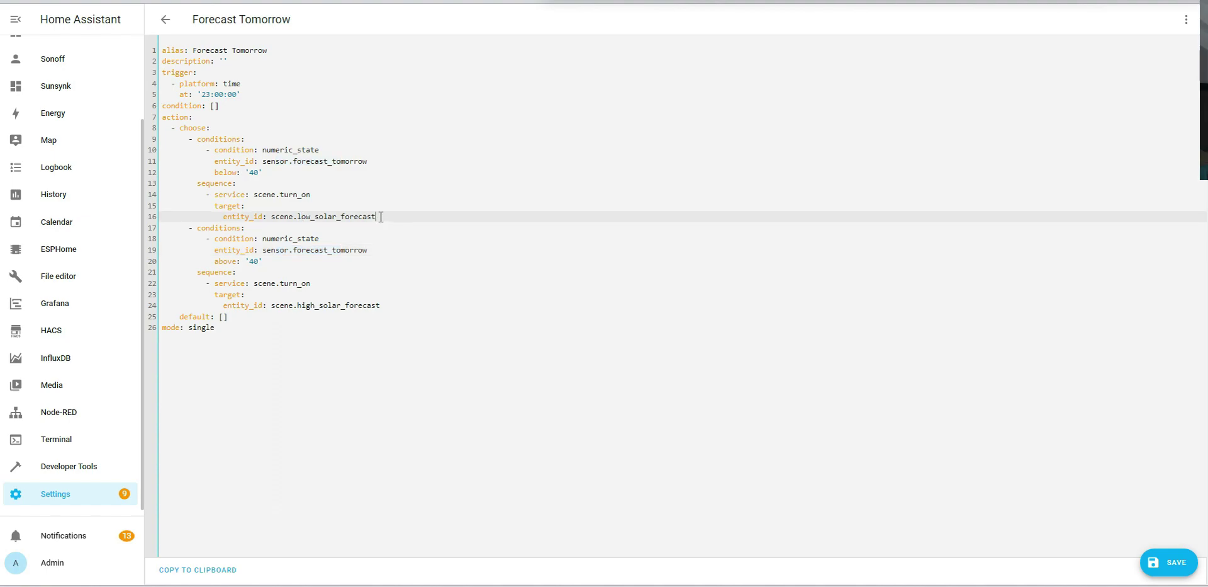
click(265, 261)
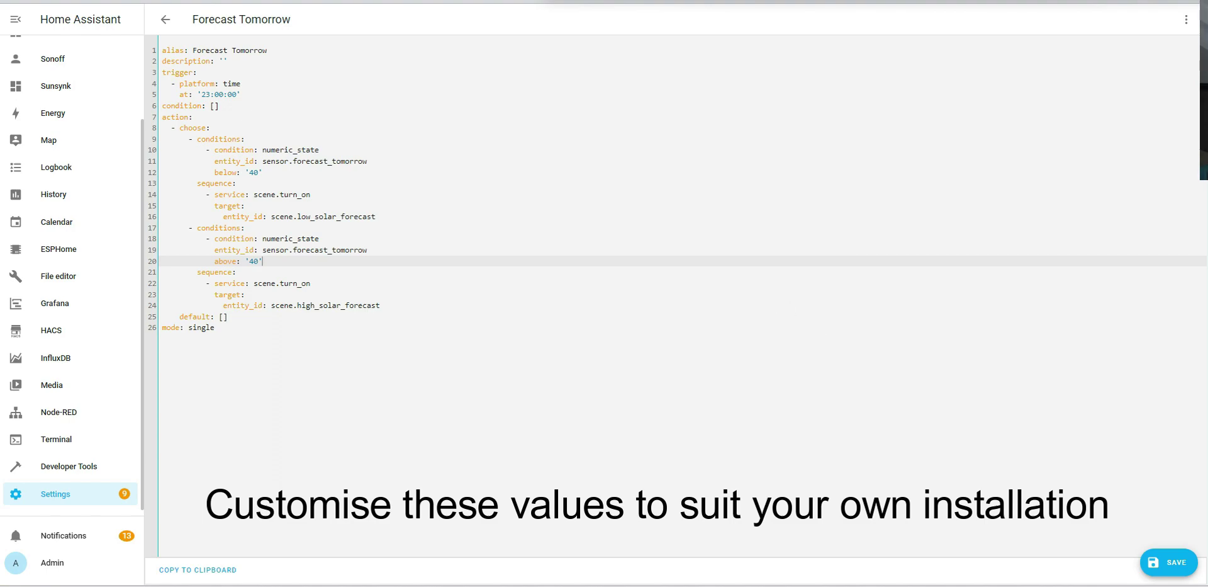
- Save the automation under the name Forecast Tomorrow and return to the automations list
click(1179, 567)
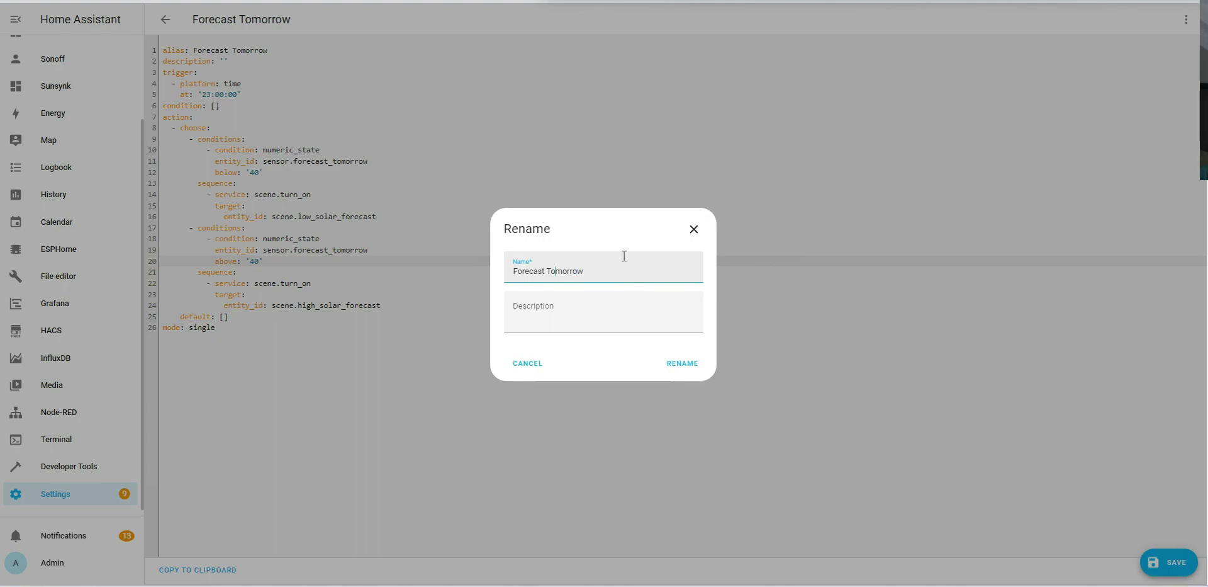
click(681, 362)
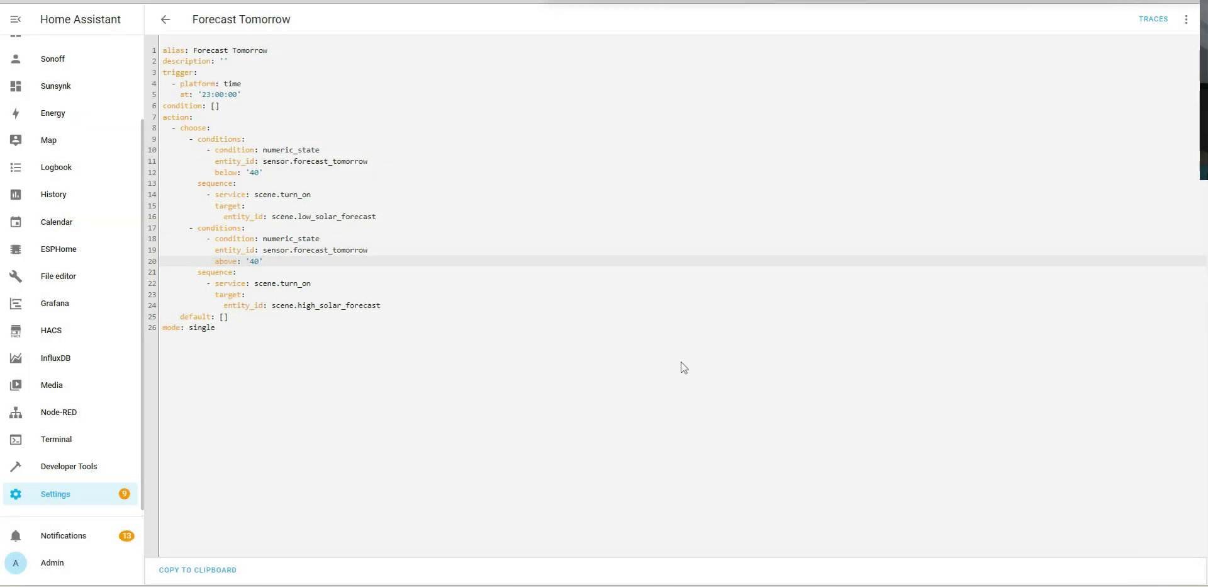
click(166, 20)
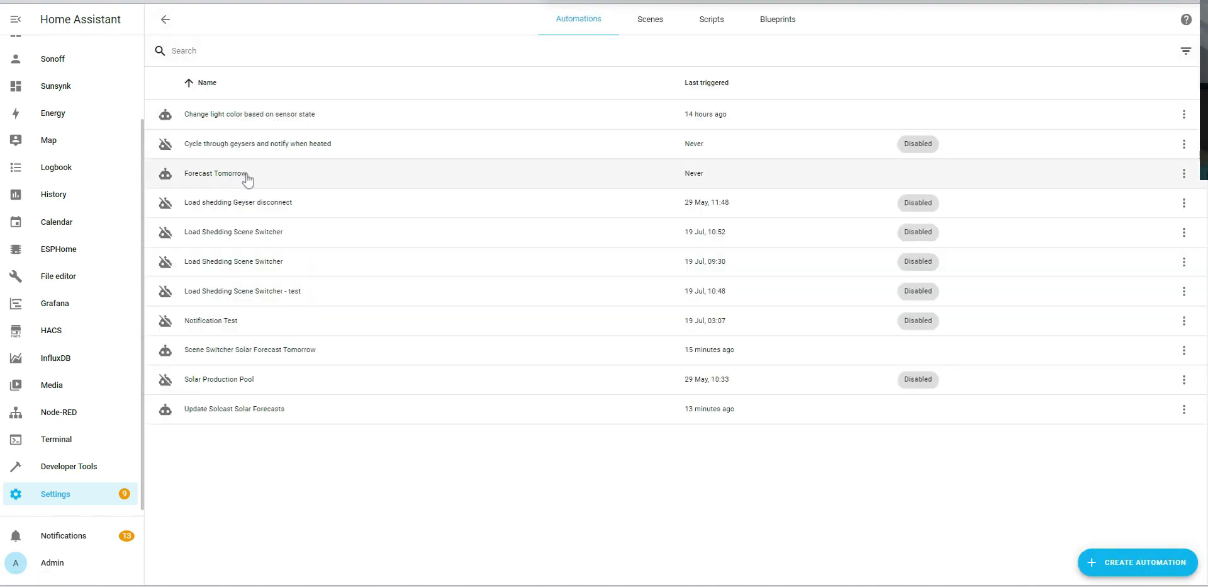
- Check tomorrow's forecast sensor state in Developer Tools, and review the conditions and scene actions of both options in the Forecast Tomorrow automation
key(alt+Tab)
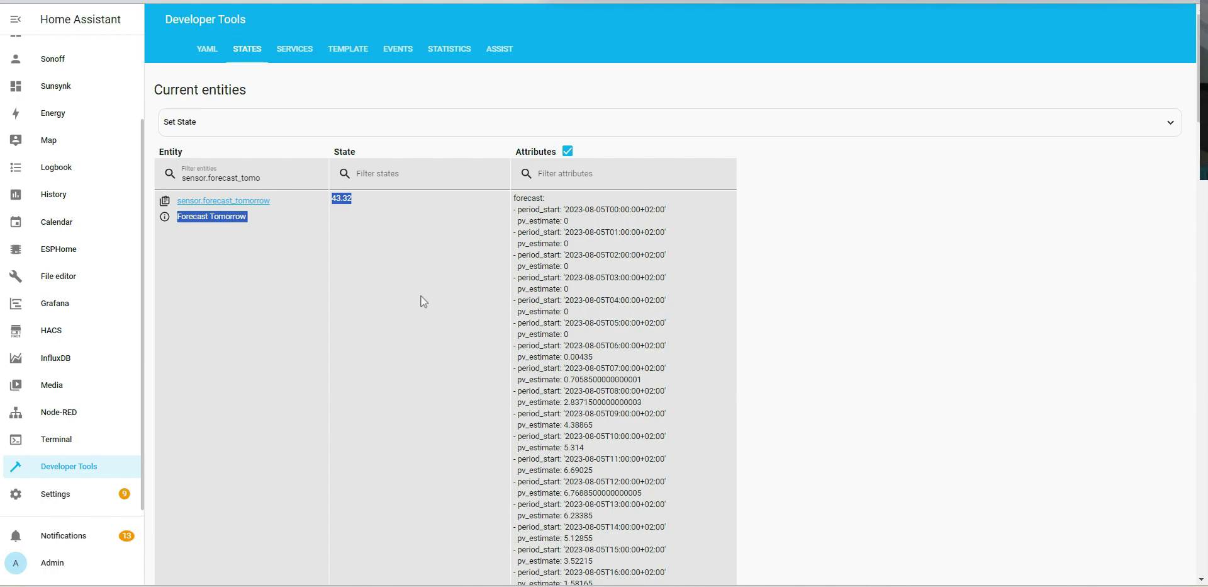
key(alt+Tab)
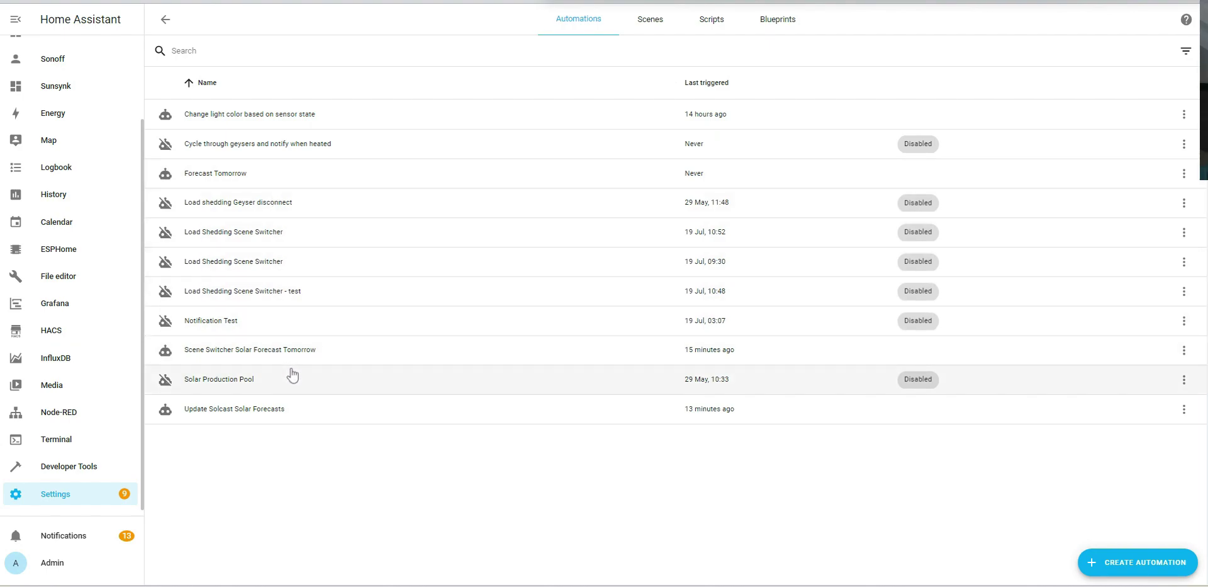
click(234, 174)
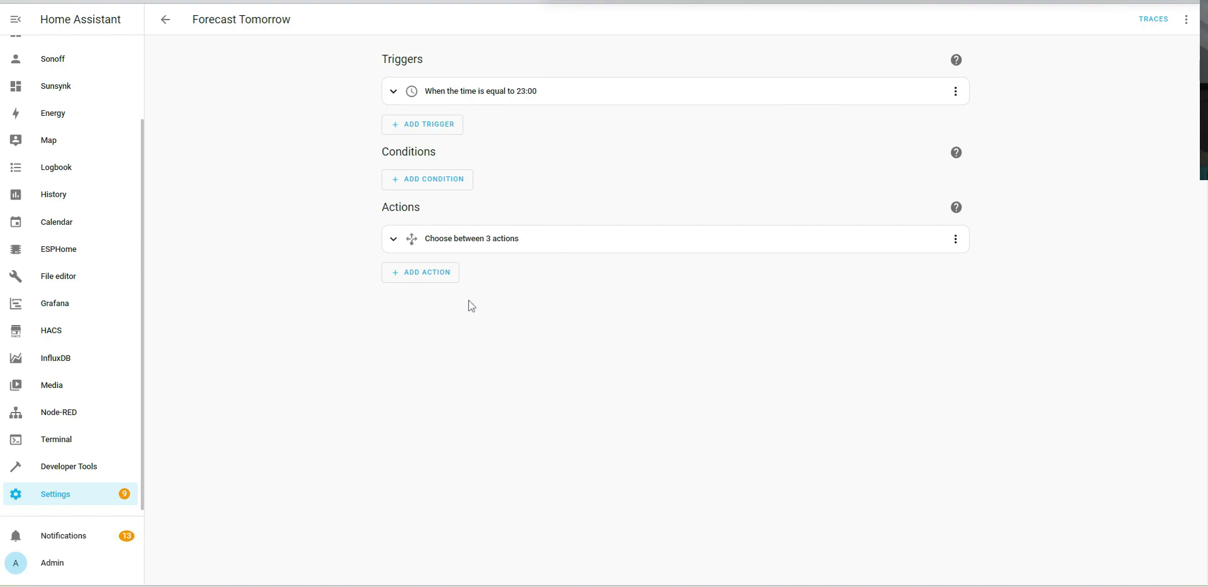
click(542, 243)
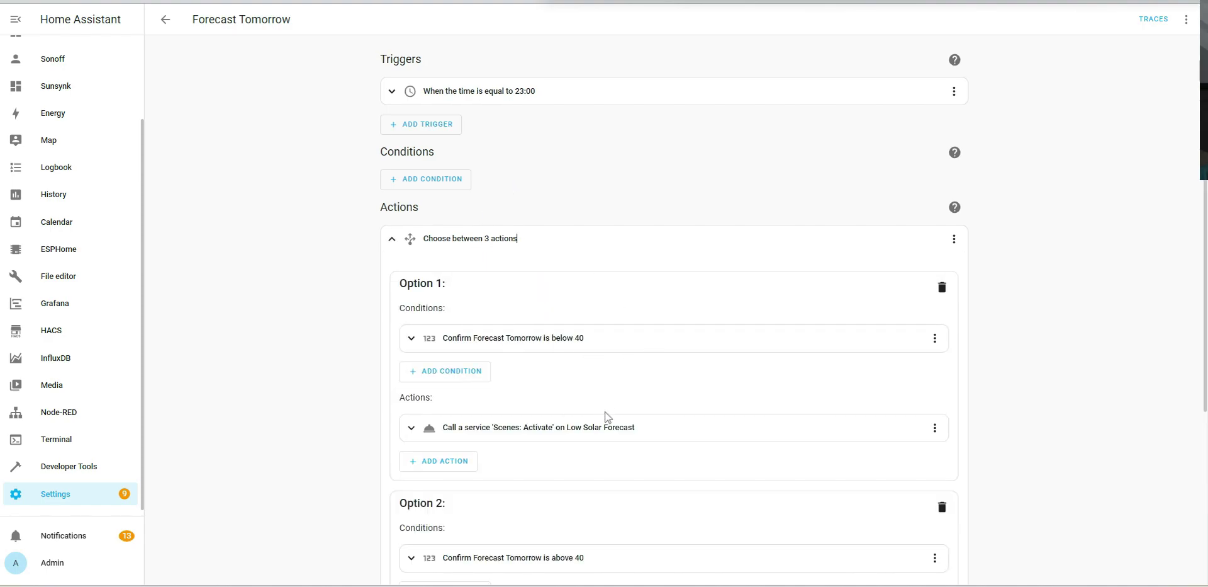
scroll(607, 403, down, 3)
scroll(607, 390, down, 2)
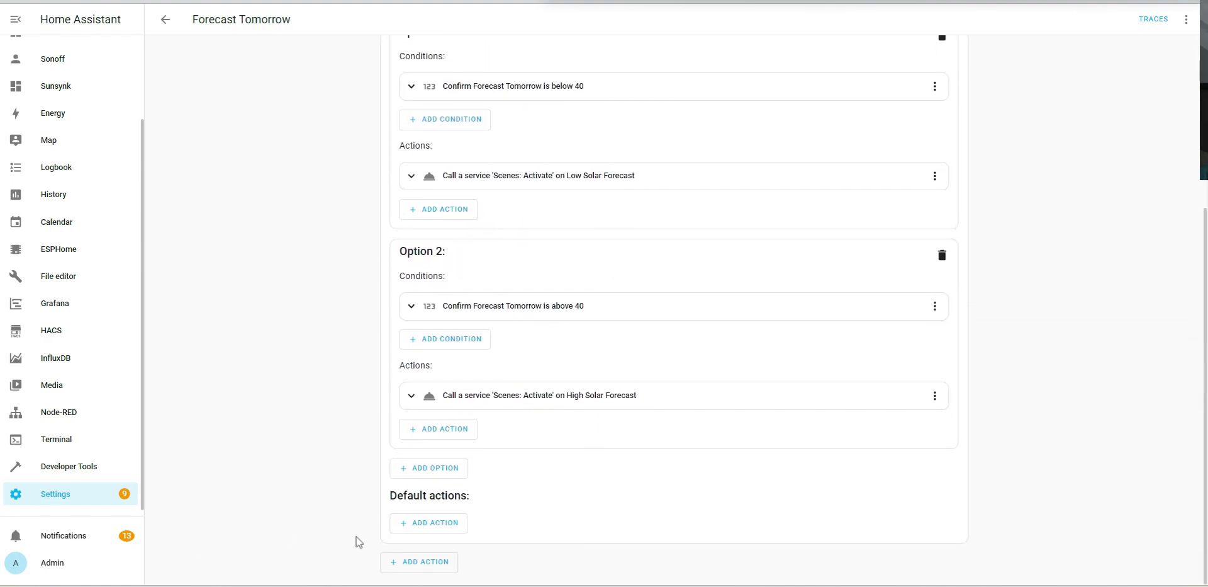
scroll(617, 292, up, 4)
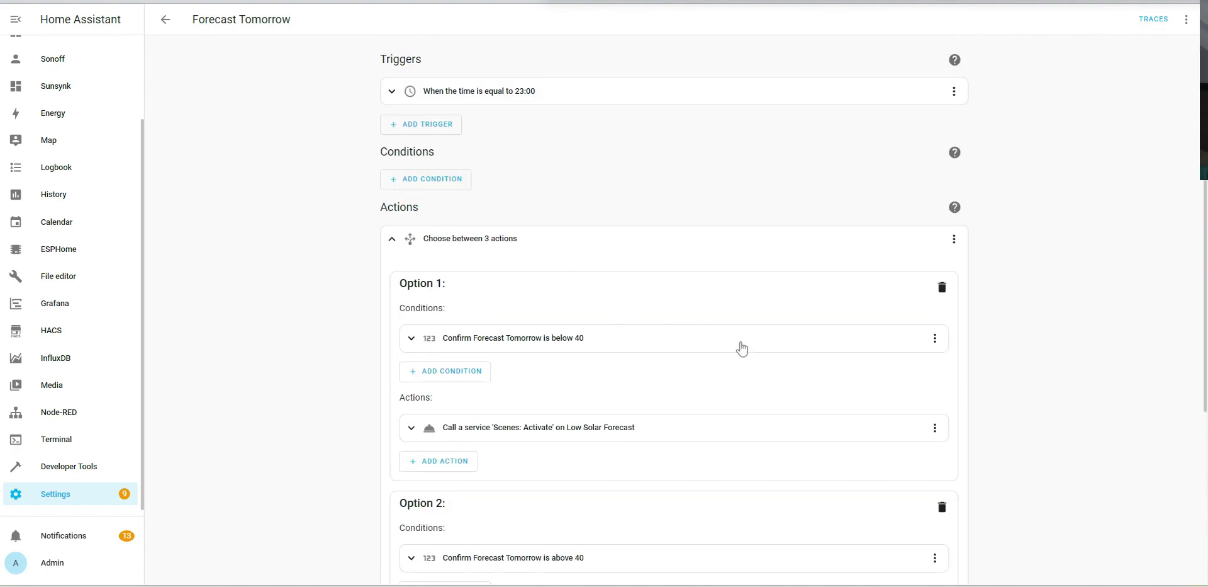
scroll(642, 387, down, 2)
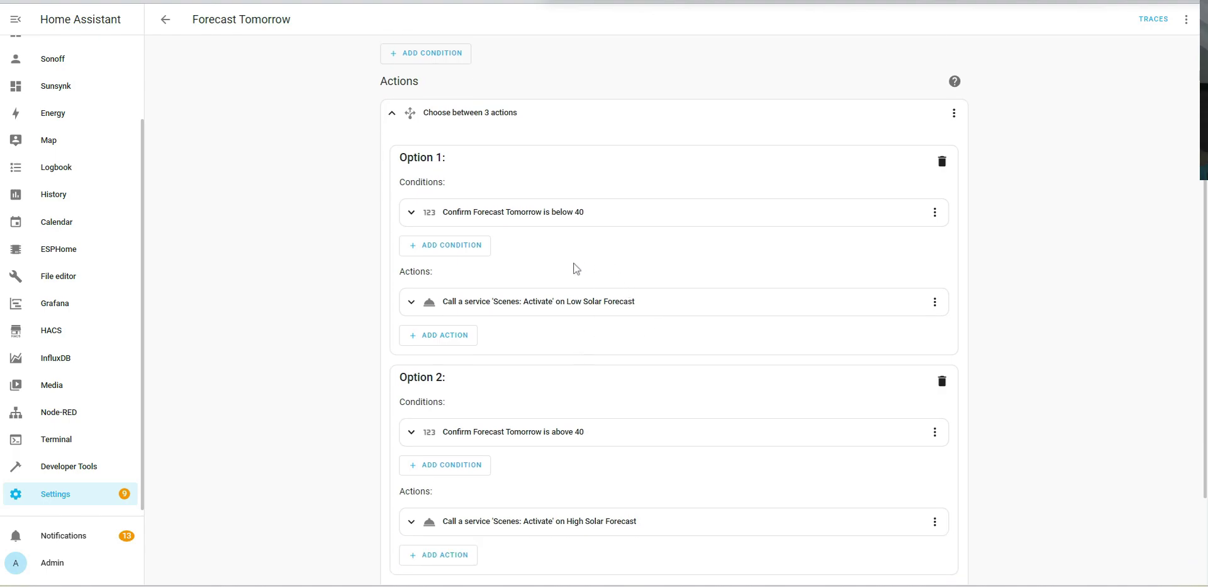